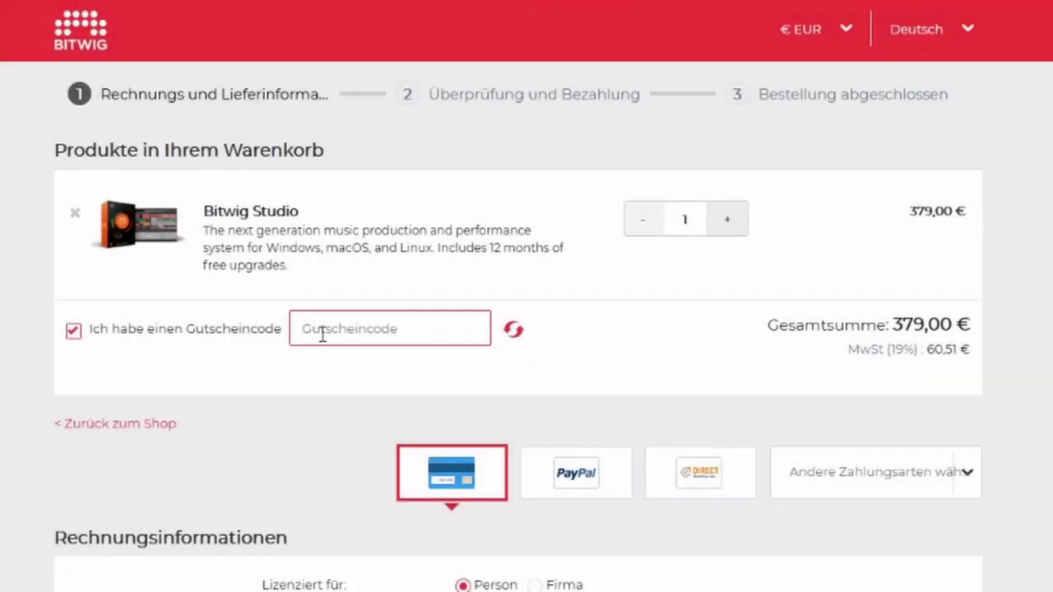
# - Apply the voucher code POLARITY to the Bitwig Studio order in the shopping cart
pyautogui.write('POLARITY')
pyautogui.click(513, 329)
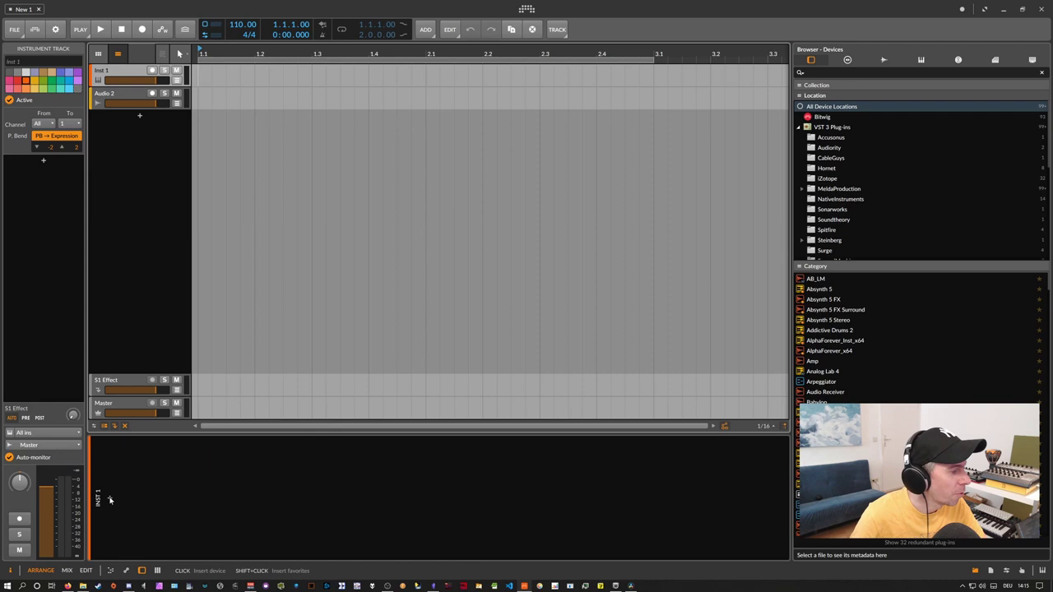
# - Switch to Bitwig Studio and load the E-Kick device onto the Inst 1 track
pyautogui.click(110, 500)
pyautogui.write('kick')
pyautogui.press('Down')
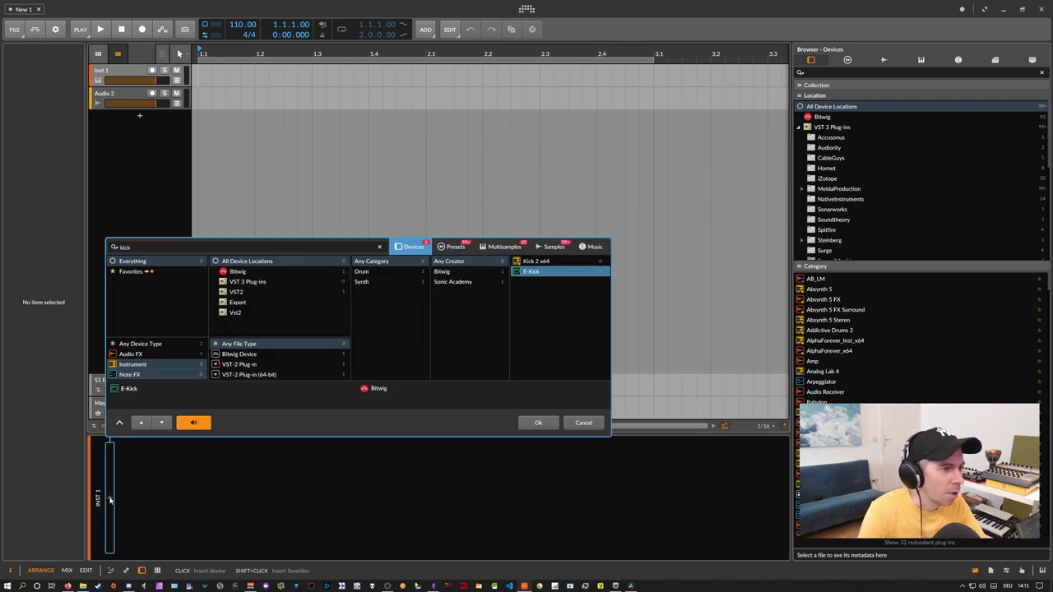
pyautogui.press('Return')
# - Enlarge the interface scaling and narrow the device browser to widen the arranger
pyautogui.click(139, 72)
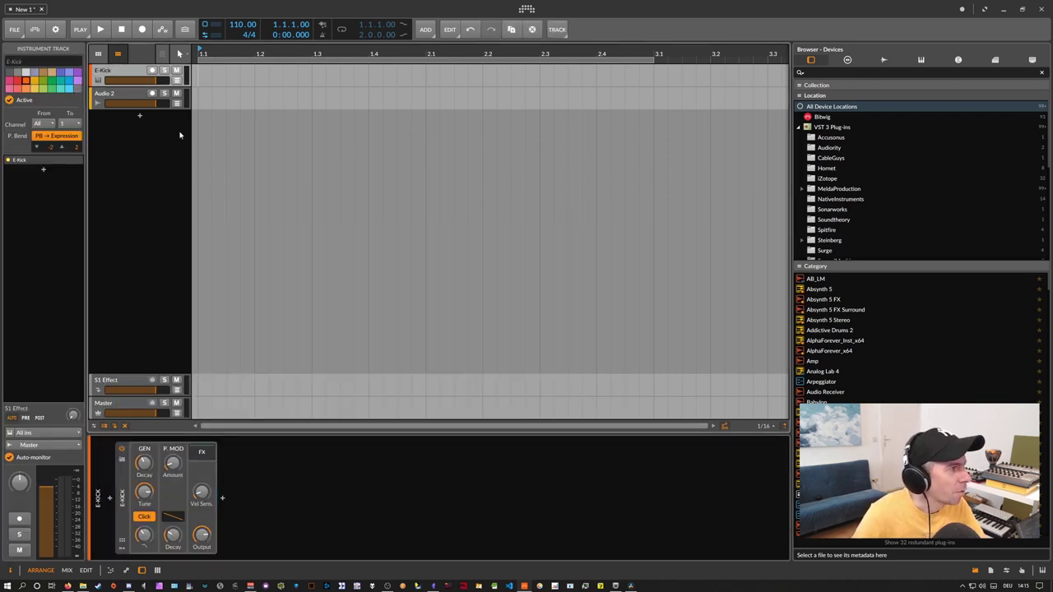
pyautogui.hotkey('ctrl', '+')
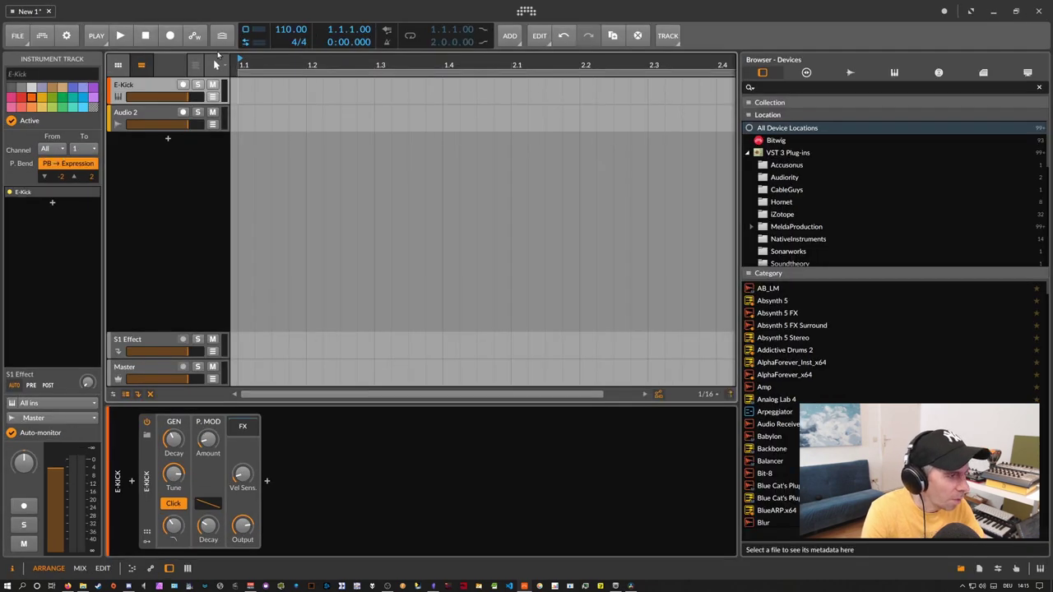
pyautogui.moveTo(740, 258); pyautogui.dragTo(792, 258)
pyautogui.click(214, 437)
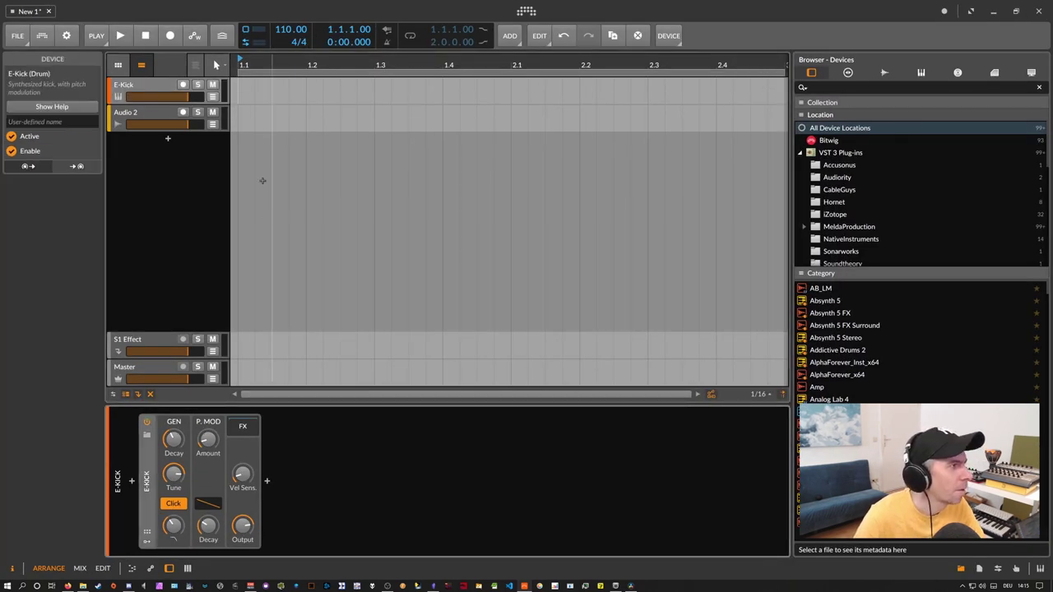
# - Create a one-bar clip at bar 1 on the E-Kick track and set the playback start to 1.1
pyautogui.doubleClick(250, 96)
pyautogui.moveTo(254, 67); pyautogui.dragTo(253, 61)
pyautogui.click(242, 61)
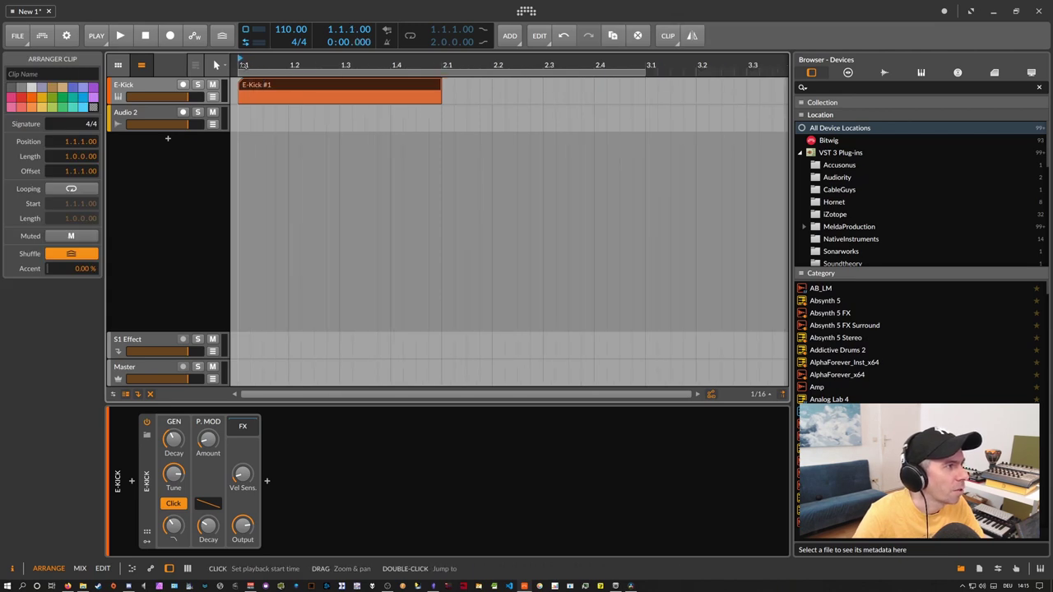
# - Add four sixteenth-note C3 kicks to the E-Kick clip at 1.1, 1.2, 1.3 and 1.4
pyautogui.doubleClick(327, 88)
pyautogui.scroll(-5, 258, 458)
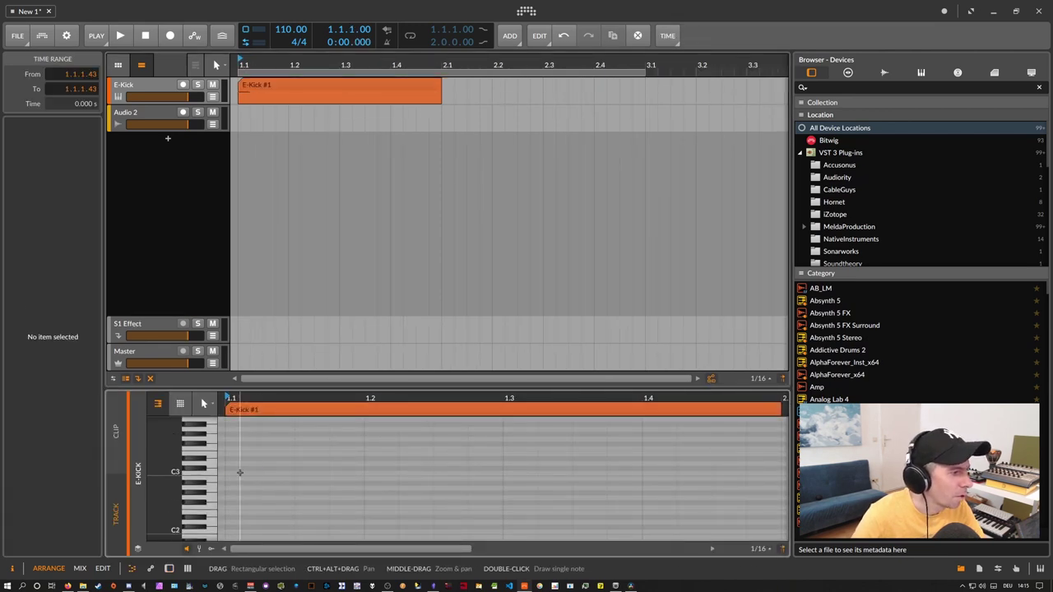
pyautogui.doubleClick(240, 472)
pyautogui.doubleClick(376, 473)
pyautogui.doubleClick(511, 473)
pyautogui.doubleClick(650, 473)
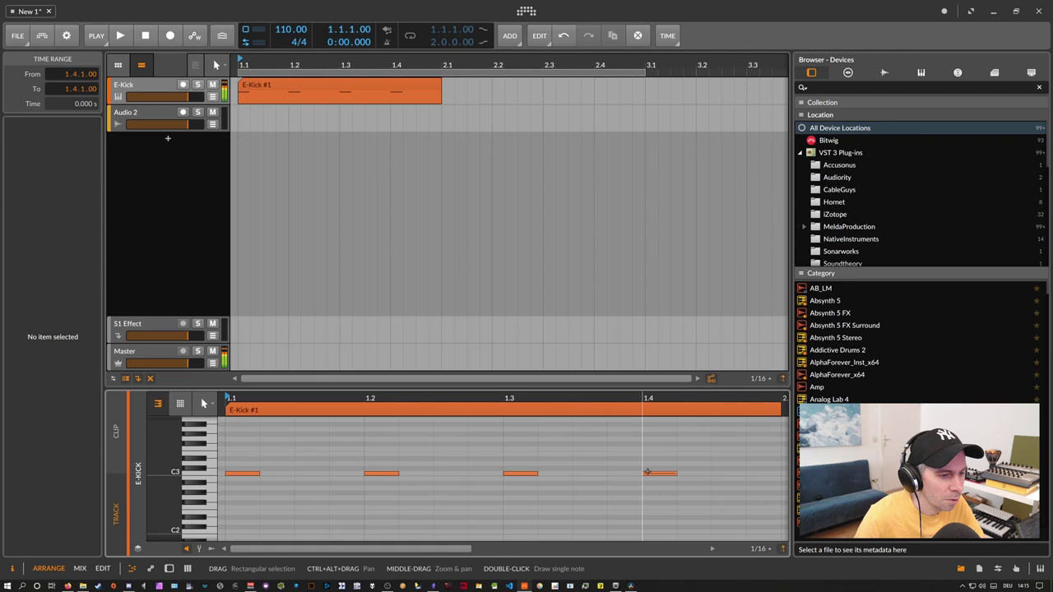
# - Shorten the arranger loop to one bar and play the kick pattern with the E-Kick device controls shown
pyautogui.moveTo(584, 397); pyautogui.dragTo(432, 243)
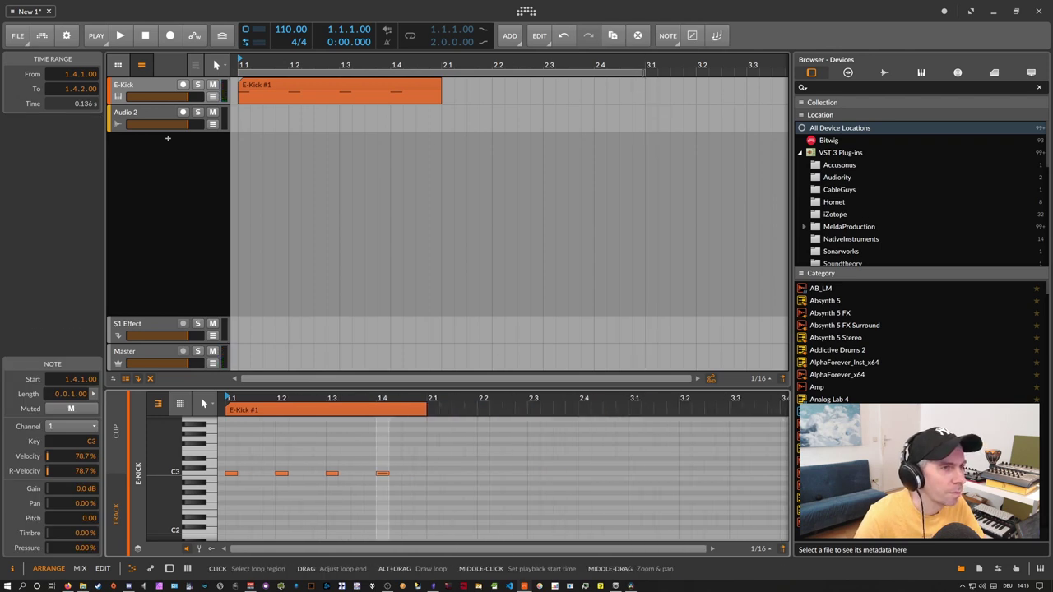
pyautogui.moveTo(645, 73); pyautogui.dragTo(443, 83)
pyautogui.press('space')
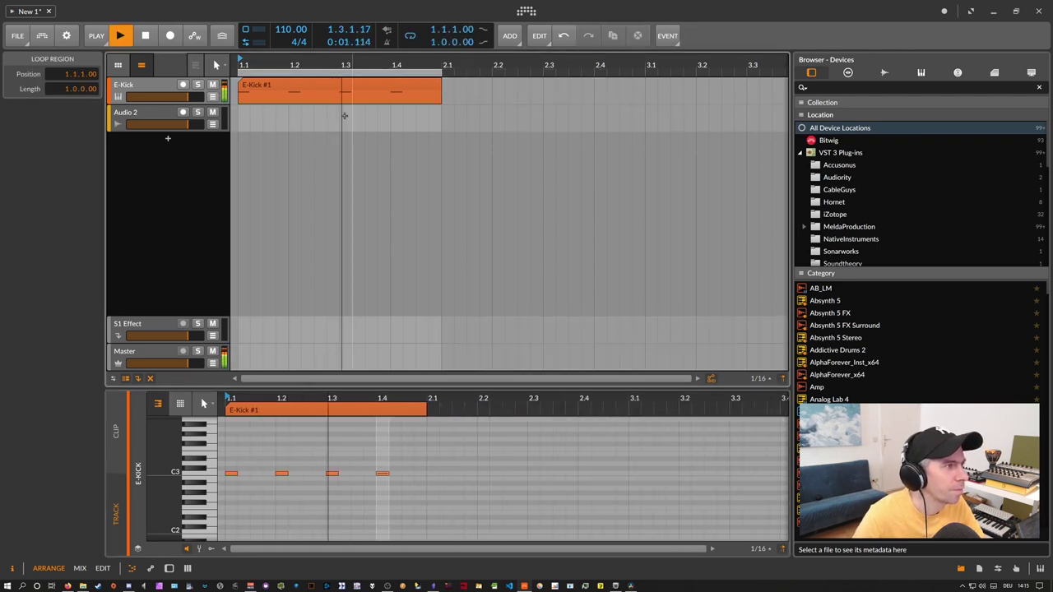
pyautogui.click(160, 91)
pyautogui.press('d')
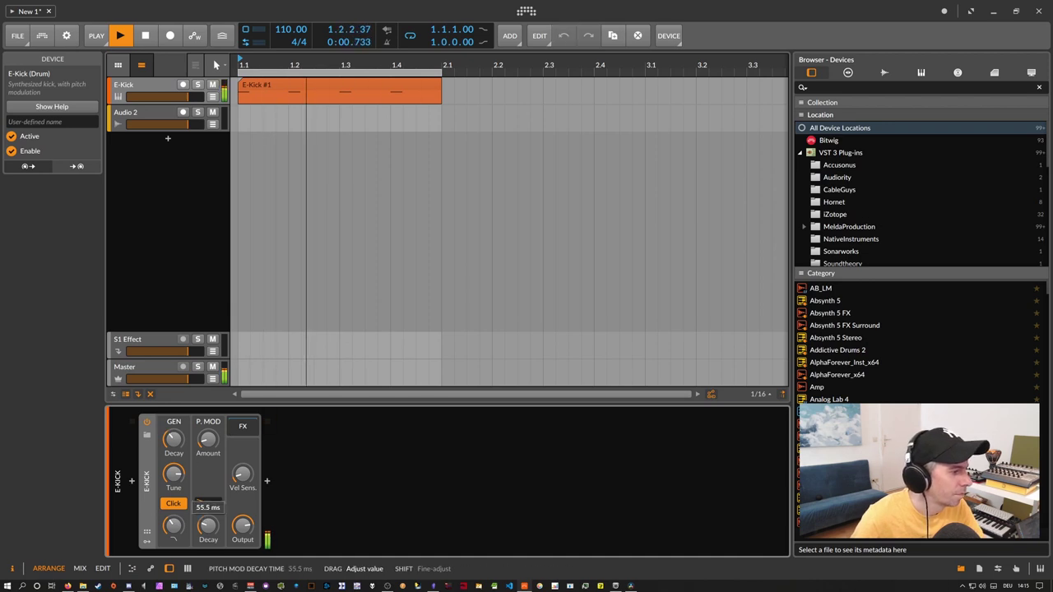
pyautogui.press('space')
# - Replace the Audio 2 track with a new instrument track loaded with the E-Tom device
pyautogui.click(176, 164)
pyautogui.click(156, 121)
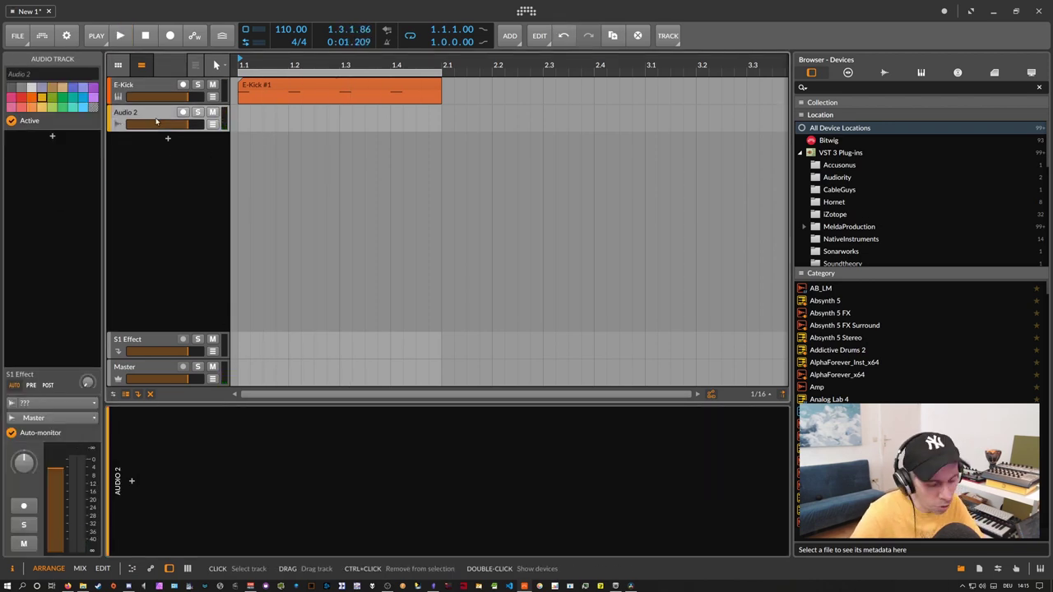
pyautogui.press('Delete')
pyautogui.doubleClick(164, 124)
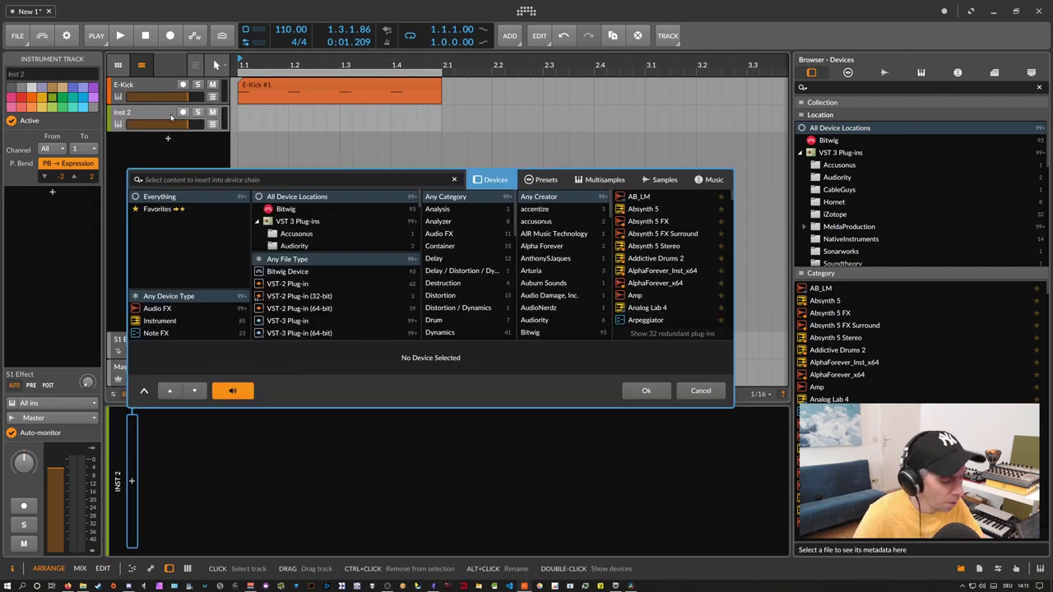
pyautogui.write('e-tom')
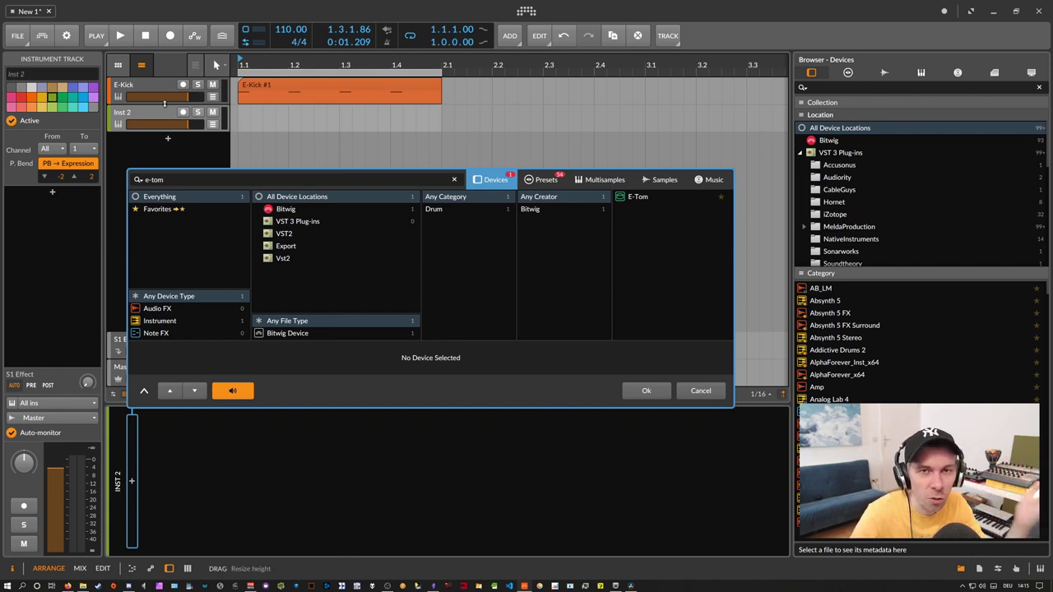
pyautogui.doubleClick(633, 199)
# - Create a one-bar E-Tom clip with a sixteenth-note C3 at 1.1 and play it against the kick
pyautogui.doubleClick(255, 116)
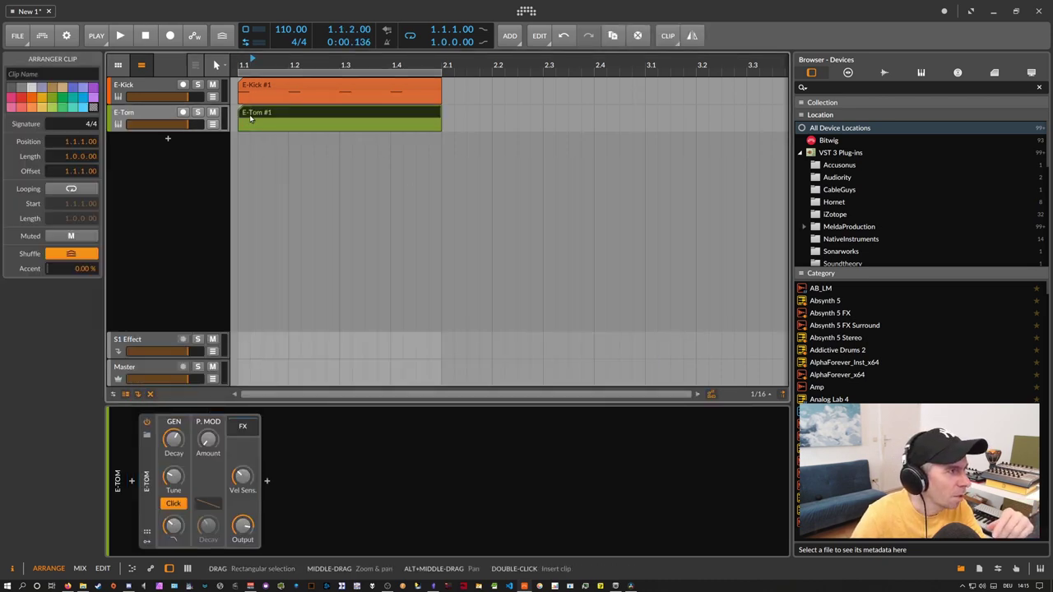
pyautogui.doubleClick(247, 474)
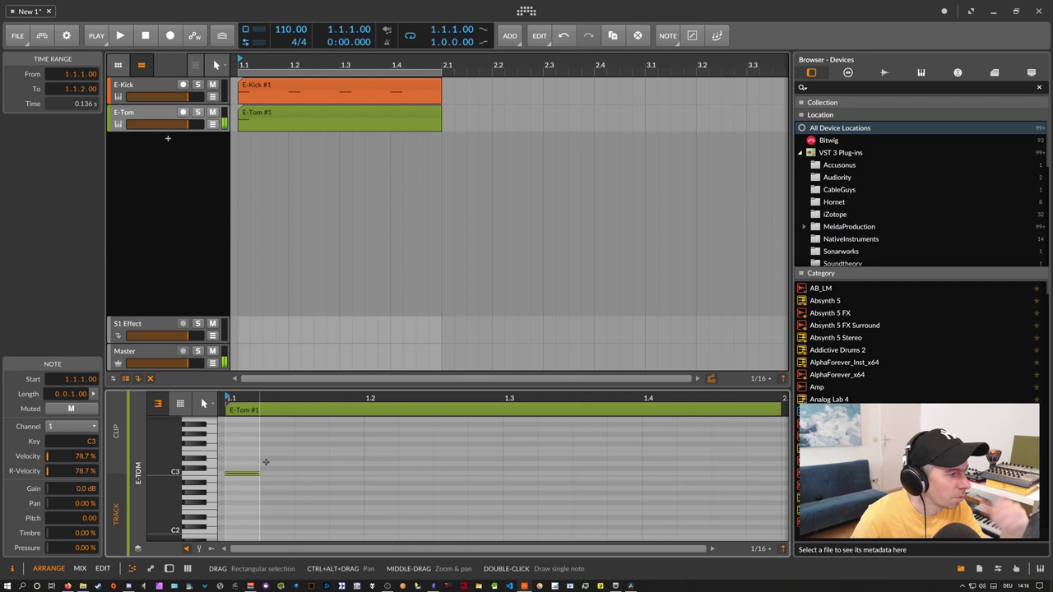
pyautogui.press('d')
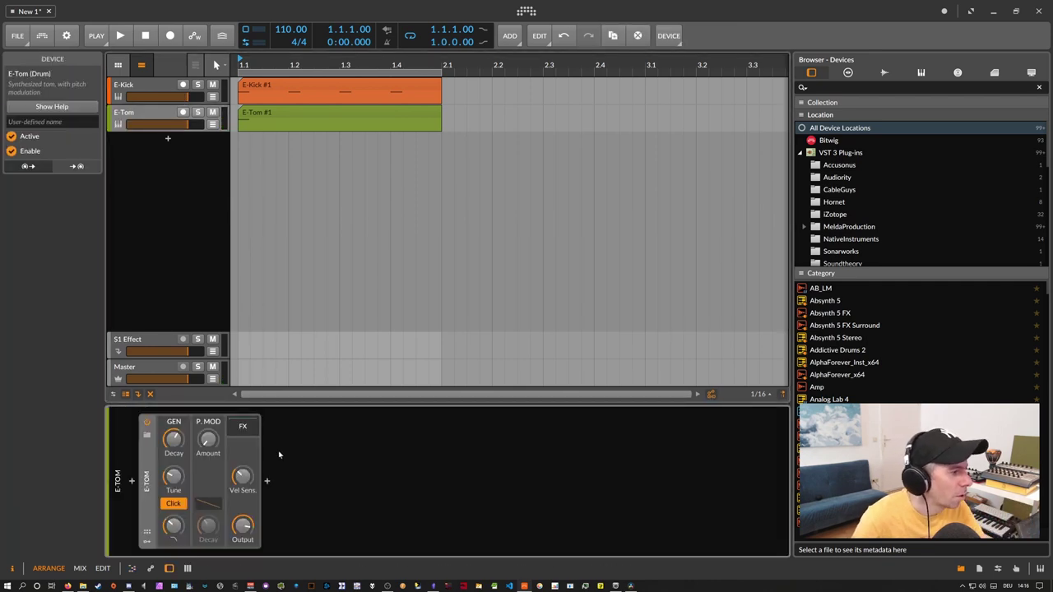
pyautogui.press('space')
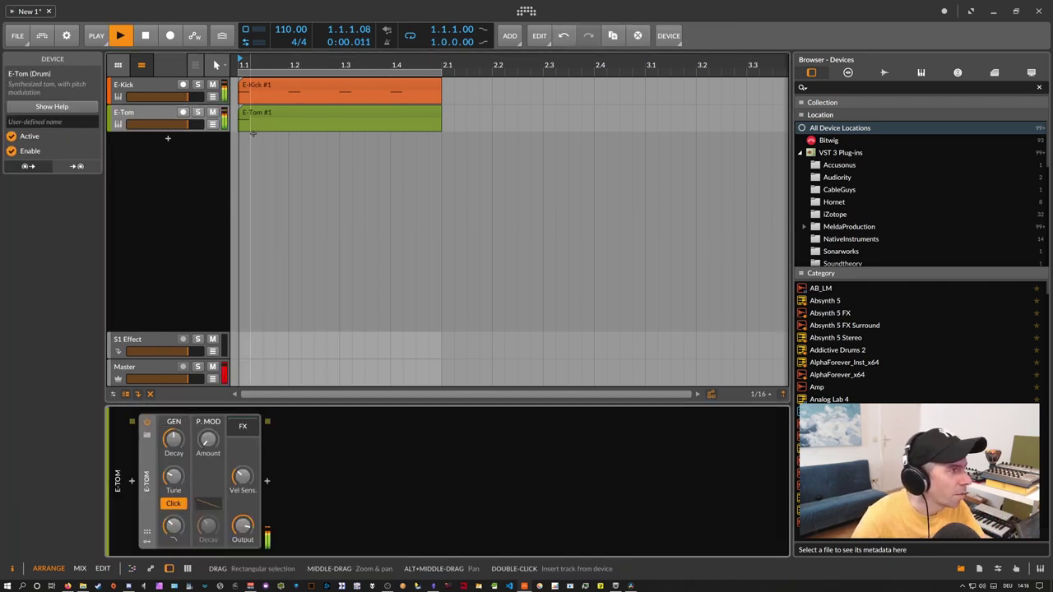
pyautogui.press('space')
# - Audition the C3 note in the E-Tom clip and arm the E-Tom track for recording
pyautogui.doubleClick(252, 116)
pyautogui.click(242, 479)
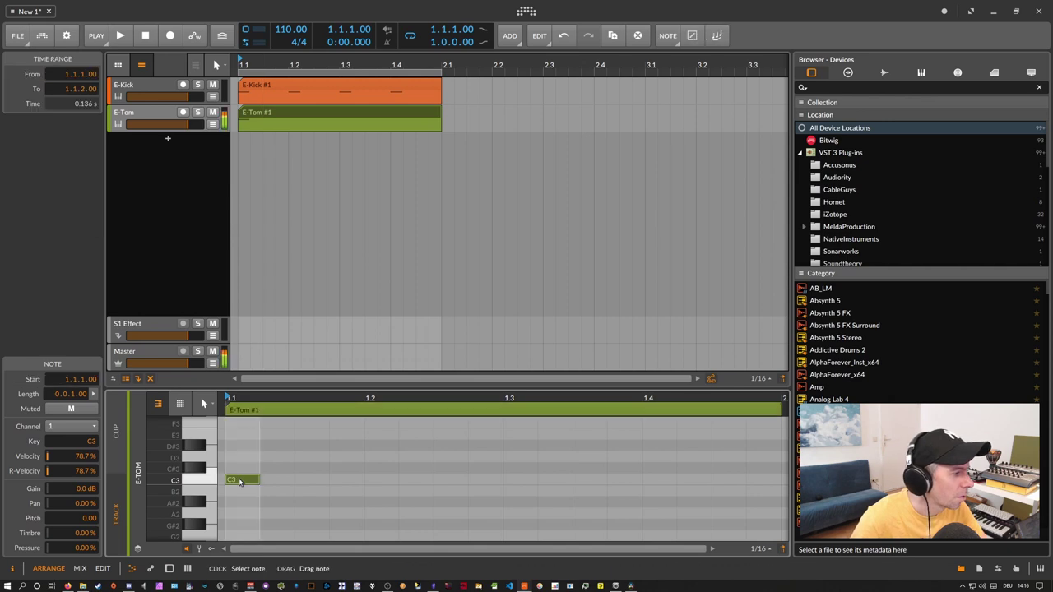
pyautogui.click(200, 472)
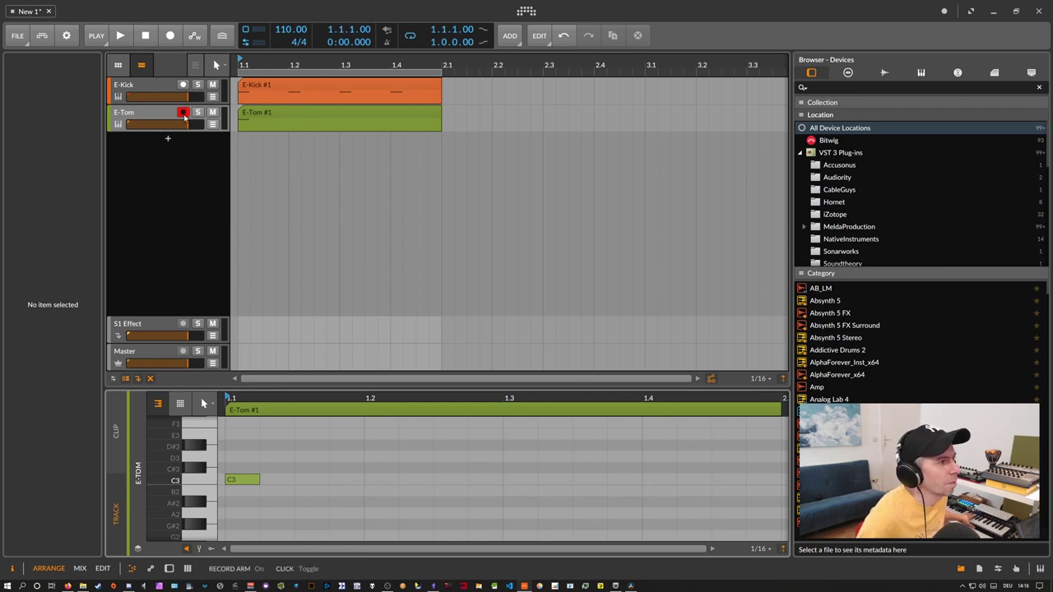
# - Try out a tom sound by adjusting E-Tom's tune, low-pass cutoff, pitch modulation amount and pitch modulation decay
pyautogui.press('d')
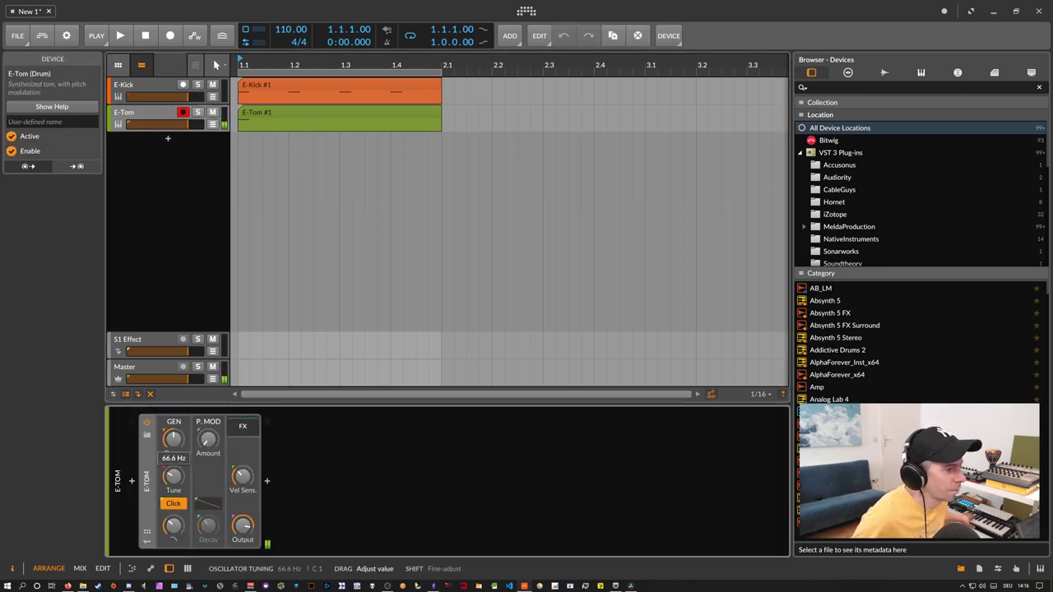
pyautogui.moveTo(174, 477)
pyautogui.mouseDown()
pyautogui.moveTo(174, 428)
pyautogui.moveTo(173, 483)
pyautogui.mouseUp()
pyautogui.moveTo(173, 526); pyautogui.dragTo(174, 500)
pyautogui.moveTo(208, 441)
pyautogui.mouseDown()
pyautogui.moveTo(209, 396)
pyautogui.moveTo(201, 438)
pyautogui.mouseUp()
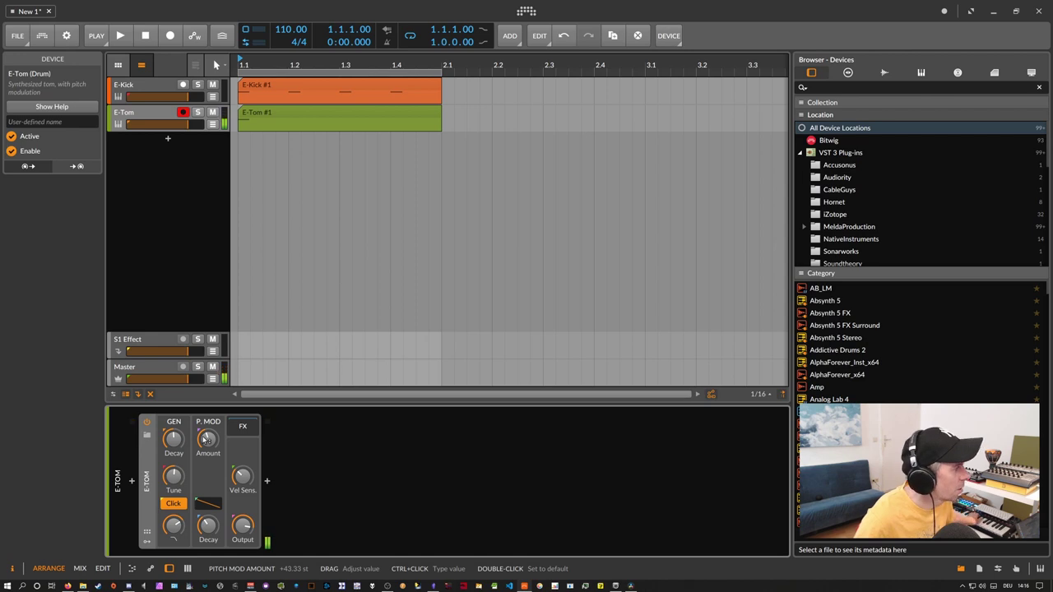
pyautogui.moveTo(208, 503); pyautogui.dragTo(208, 496)
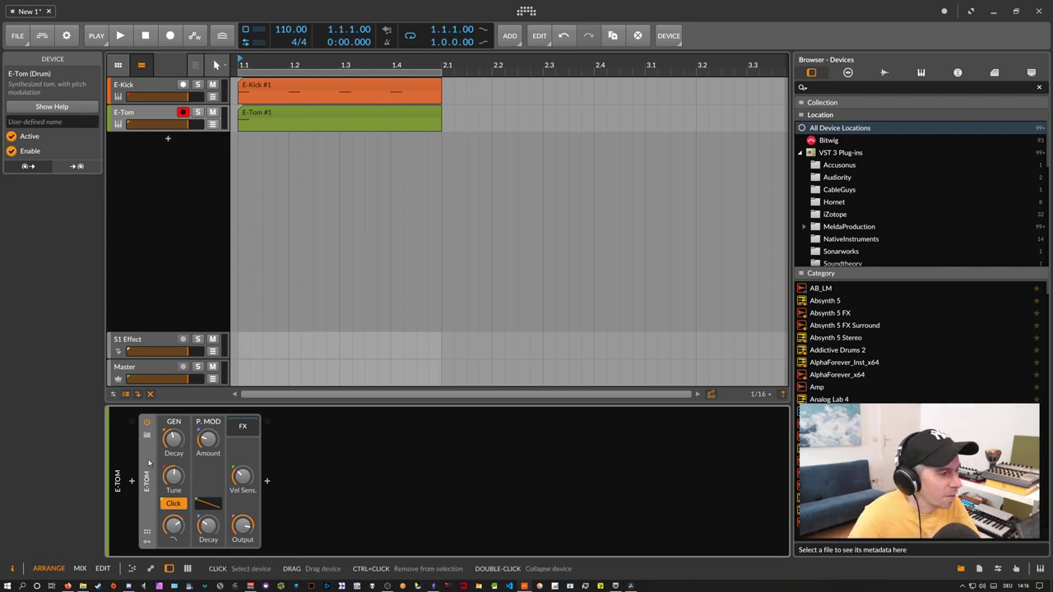
# - Insert a Poly Grid device in front of E-Tom
pyautogui.click(131, 482)
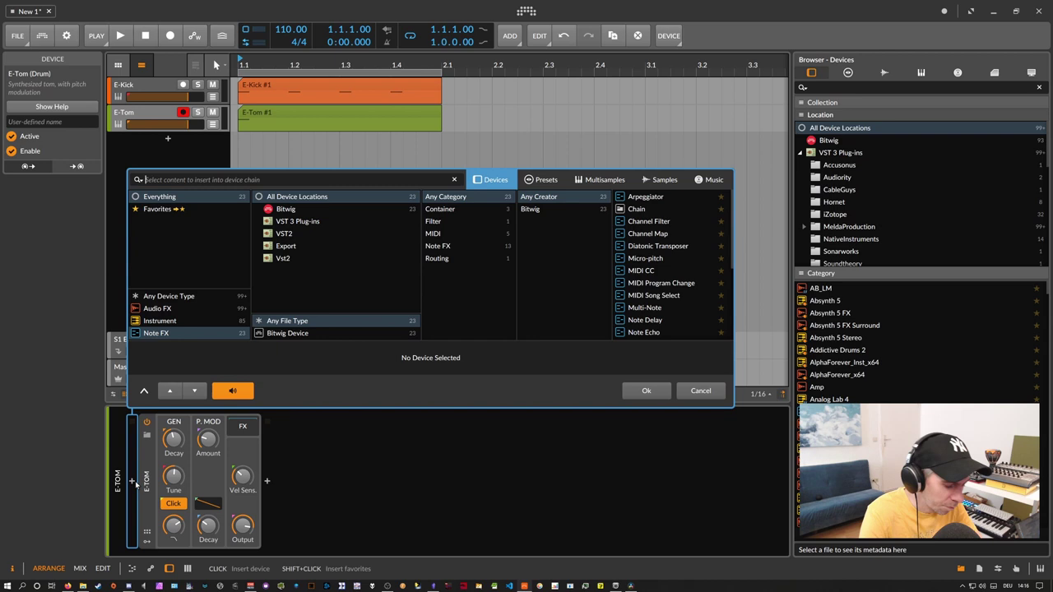
pyautogui.write('poly')
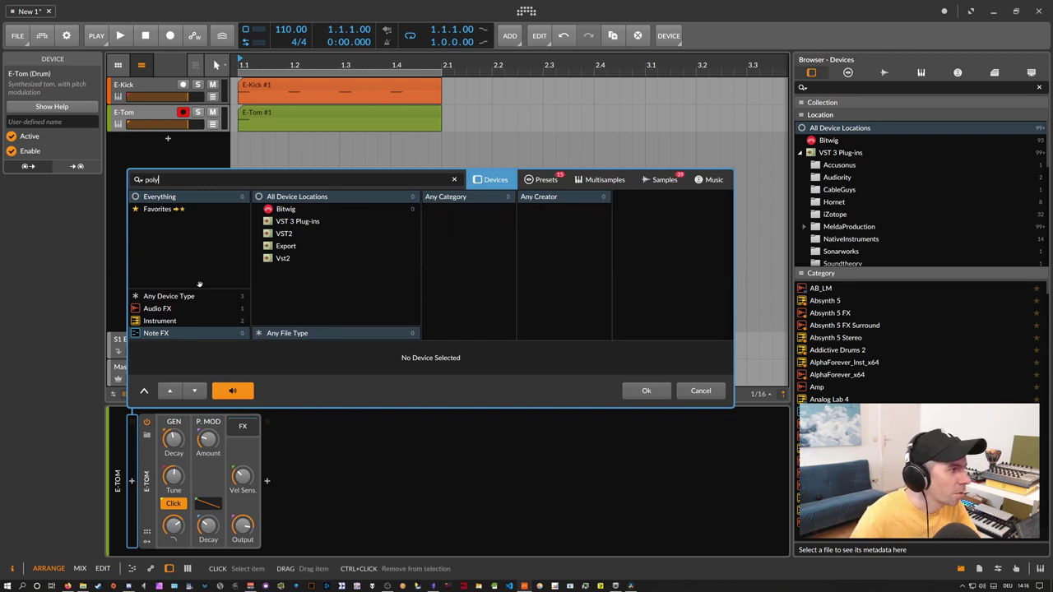
pyautogui.click(644, 199)
pyautogui.doubleClick(644, 199)
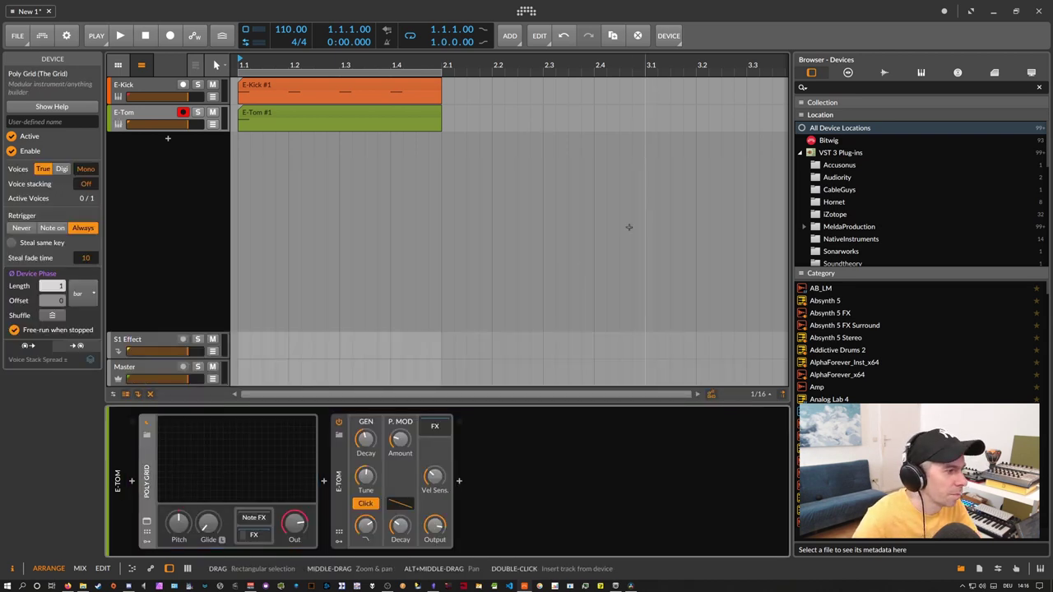
# - Move E-Tom into Poly Grid's FX chain and delete the Grid Note Out container ahead of it
pyautogui.click(338, 477)
pyautogui.moveTo(340, 475); pyautogui.dragTo(255, 536)
pyautogui.click(256, 537)
pyautogui.click(340, 484)
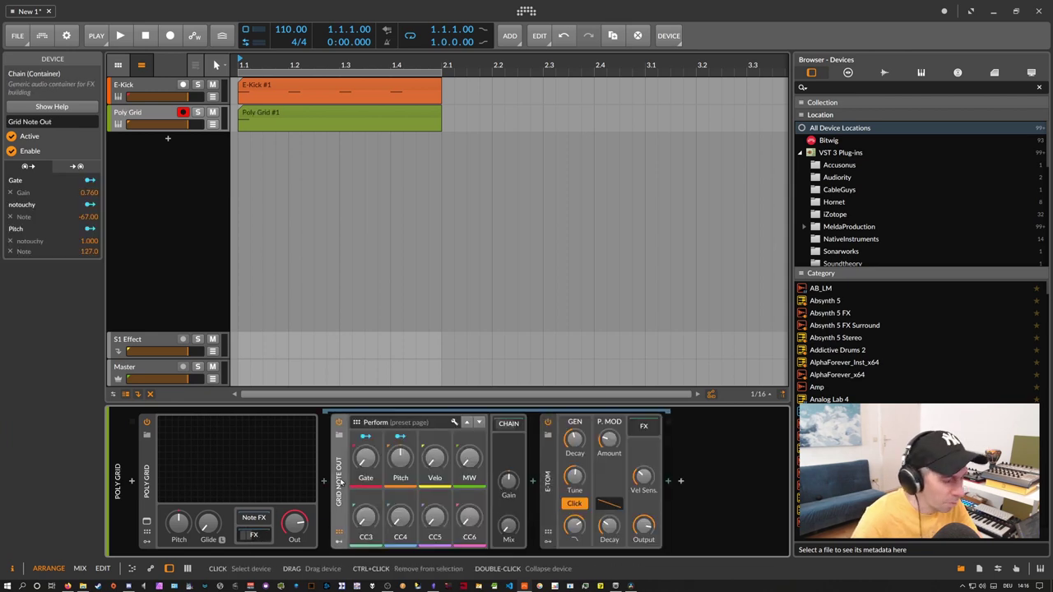
pyautogui.press('Delete')
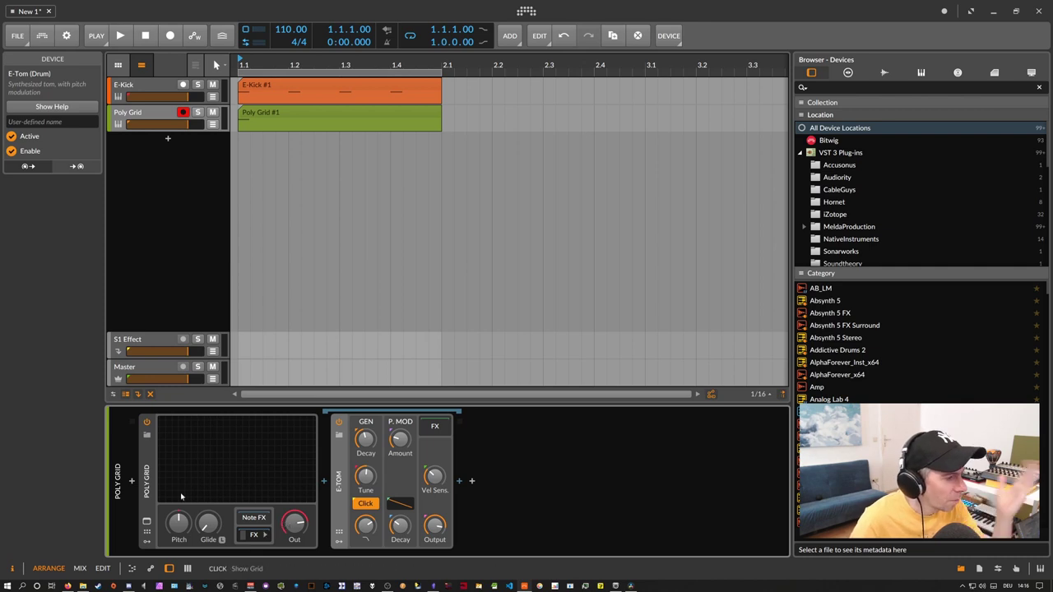
# - Inspect Poly Grid's FX chain and select the E-Tom device inside it
pyautogui.click(183, 496)
pyautogui.click(254, 536)
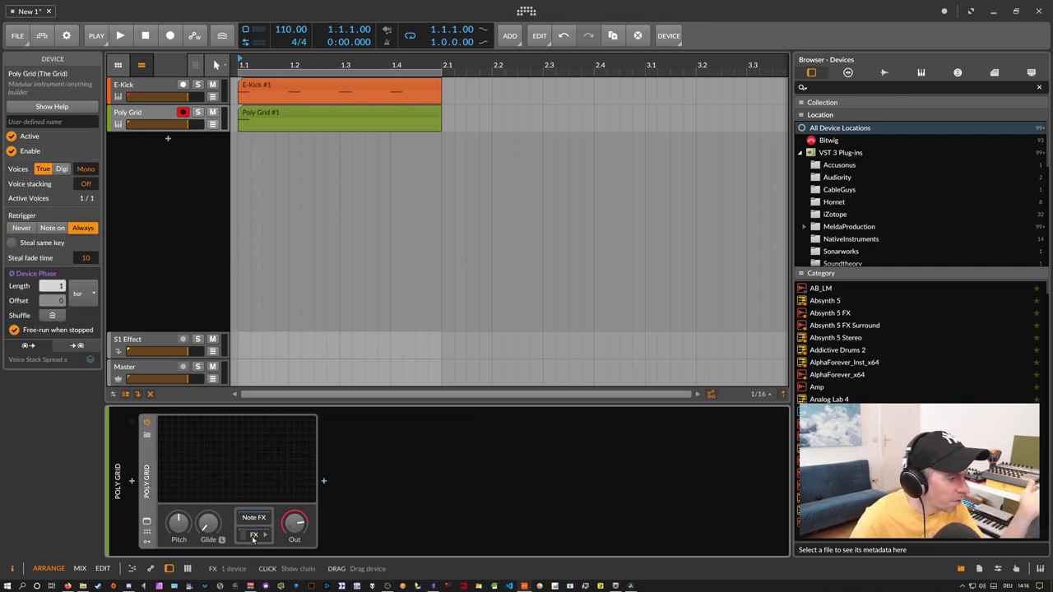
pyautogui.click(253, 536)
pyautogui.click(344, 491)
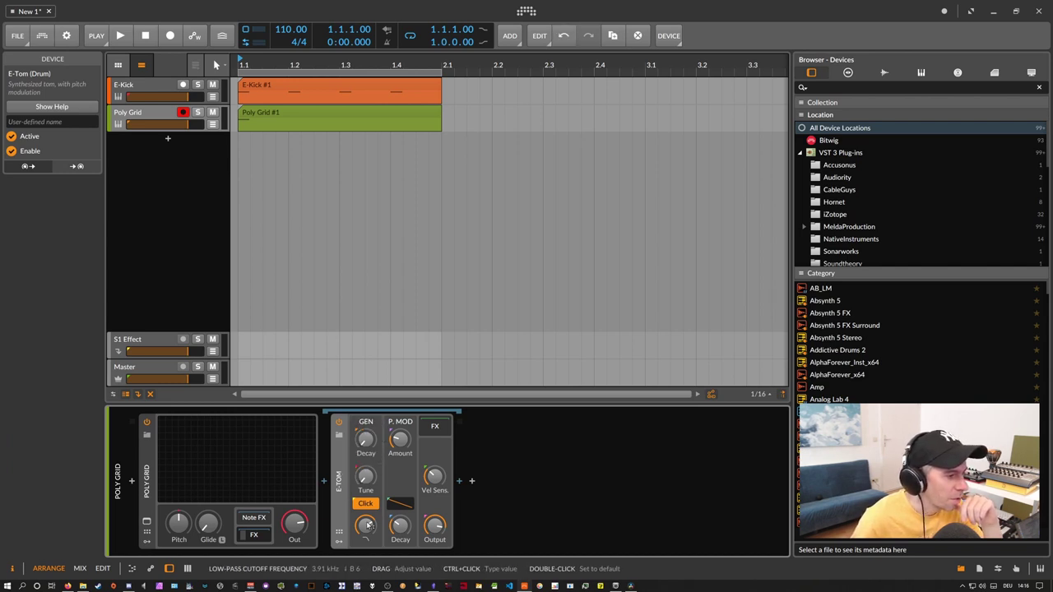
# - Turn E-Tom's low-pass cutoff and pitch modulation controls to minimum, raise its velocity sensitivity and disable Click
pyautogui.moveTo(367, 527); pyautogui.dragTo(367, 580)
pyautogui.moveTo(402, 526); pyautogui.dragTo(401, 580)
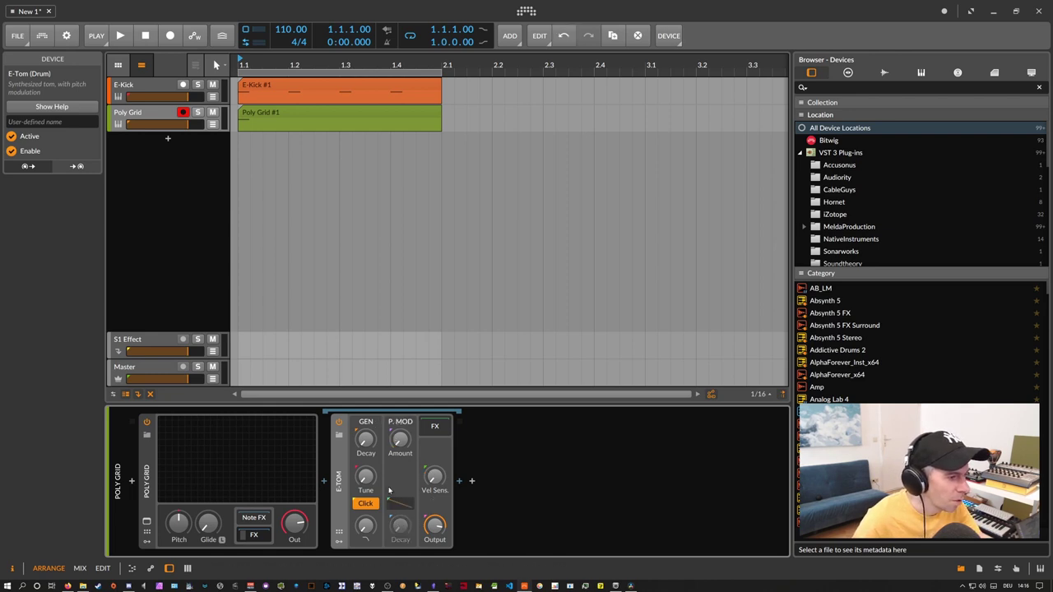
pyautogui.moveTo(434, 477); pyautogui.dragTo(434, 476)
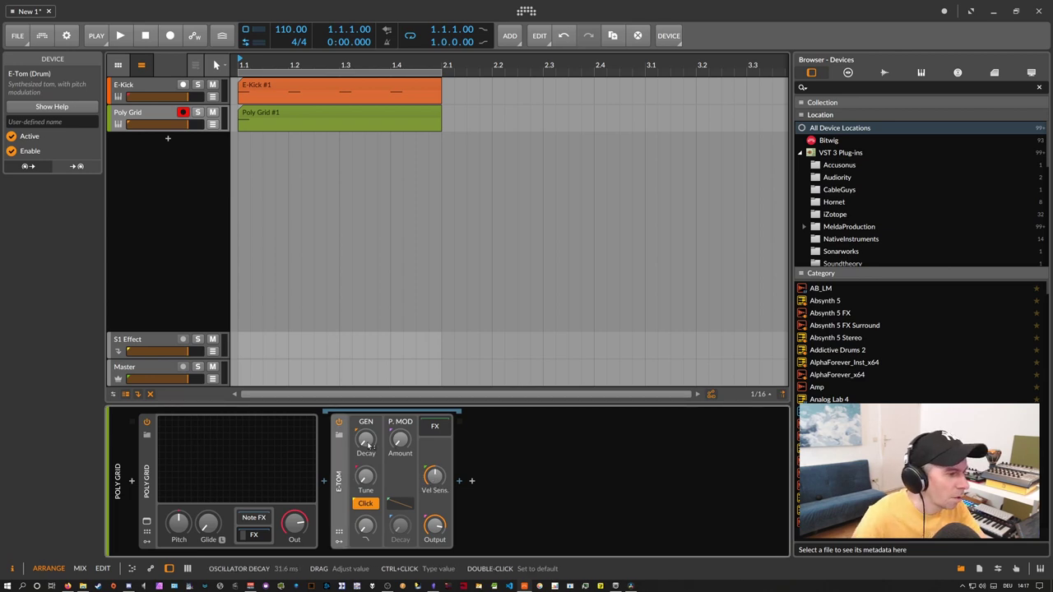
pyautogui.click(365, 503)
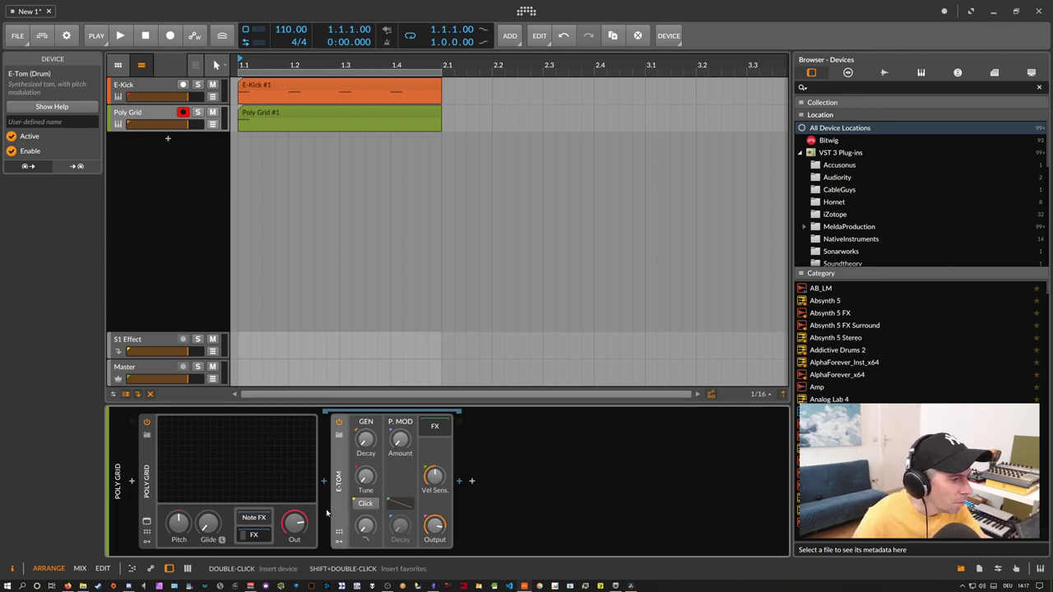
# - Open the Poly Grid editor and place a Dice module on the canvas
pyautogui.click(310, 458)
pyautogui.click(206, 61)
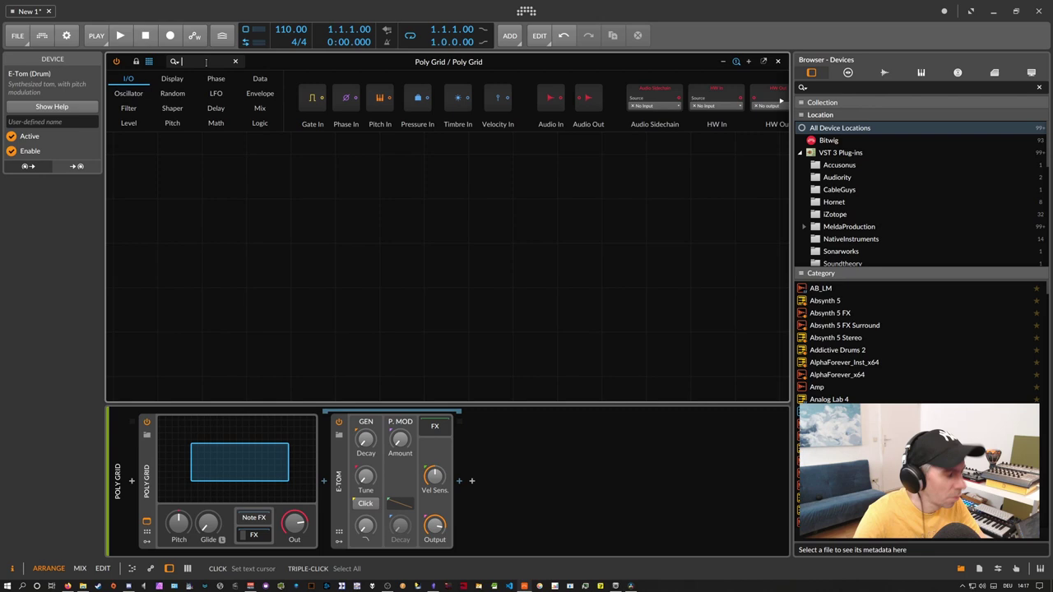
pyautogui.write('dice')
pyautogui.moveTo(140, 103); pyautogui.dragTo(298, 221)
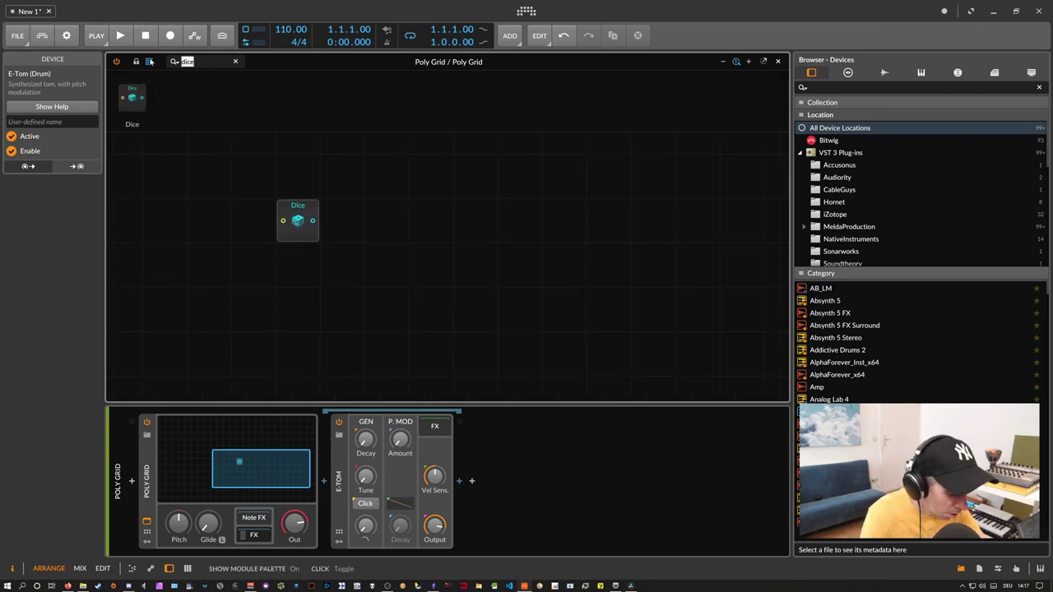
# - Place a Button module feeding the Dice trigger input and search the module palette for mod
pyautogui.moveTo(131, 97); pyautogui.dragTo(253, 220)
pyautogui.click(319, 237)
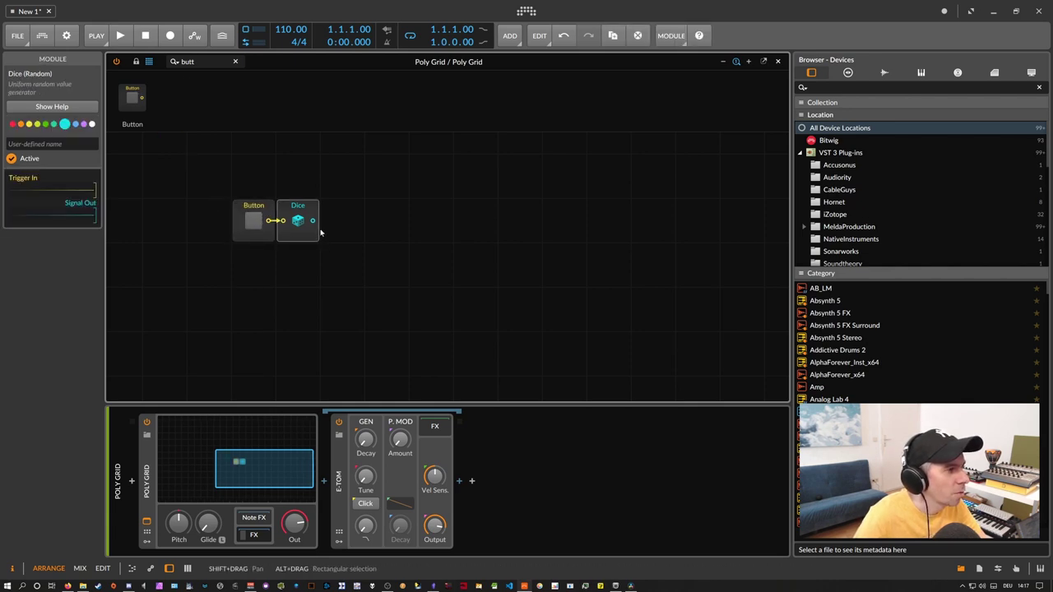
pyautogui.moveTo(205, 62); pyautogui.dragTo(156, 64)
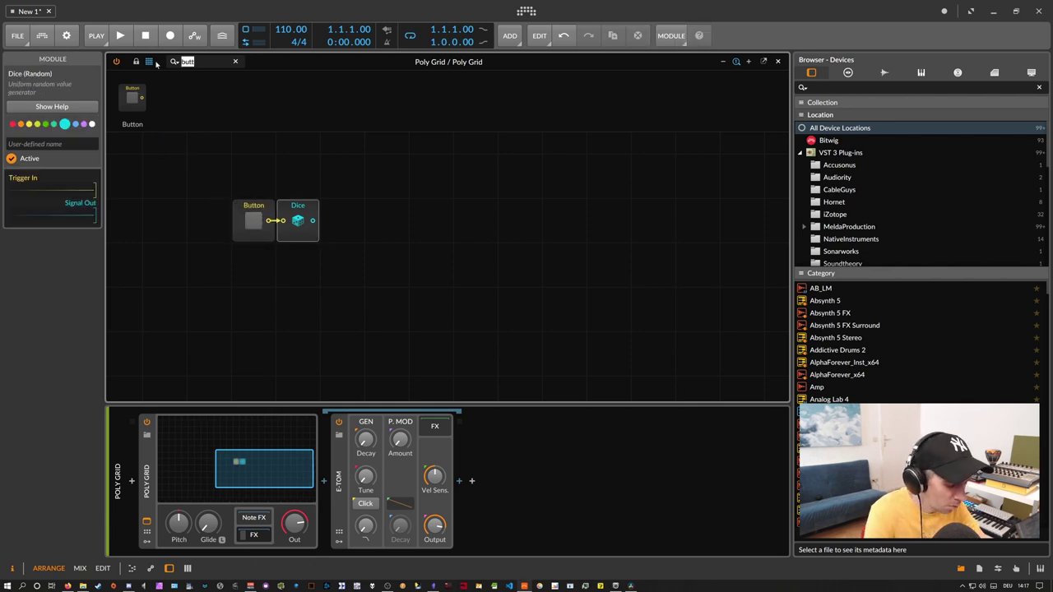
pyautogui.write('mod')
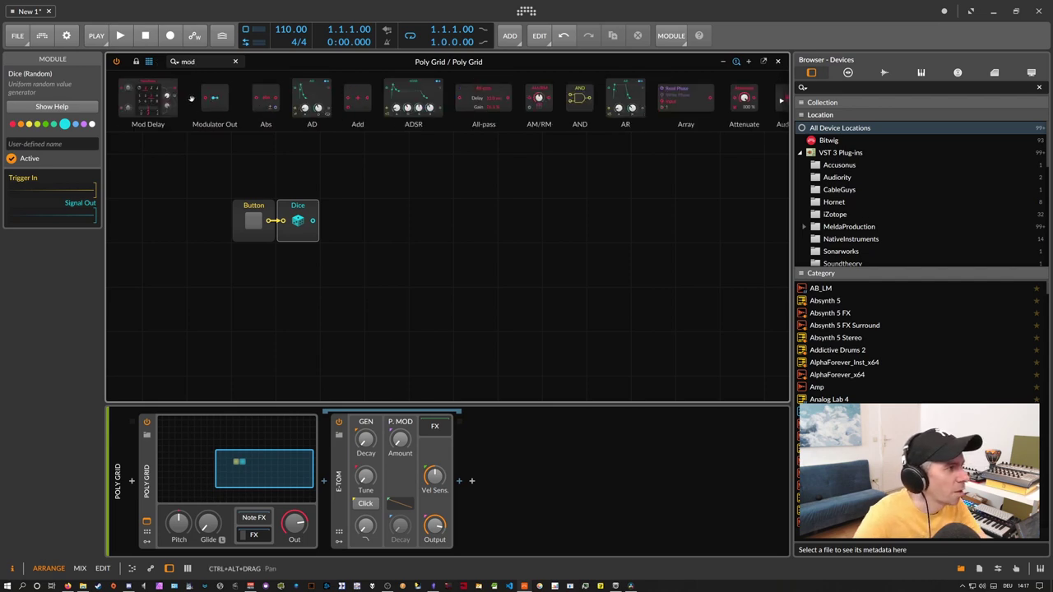
pyautogui.moveTo(194, 98); pyautogui.dragTo(383, 218)
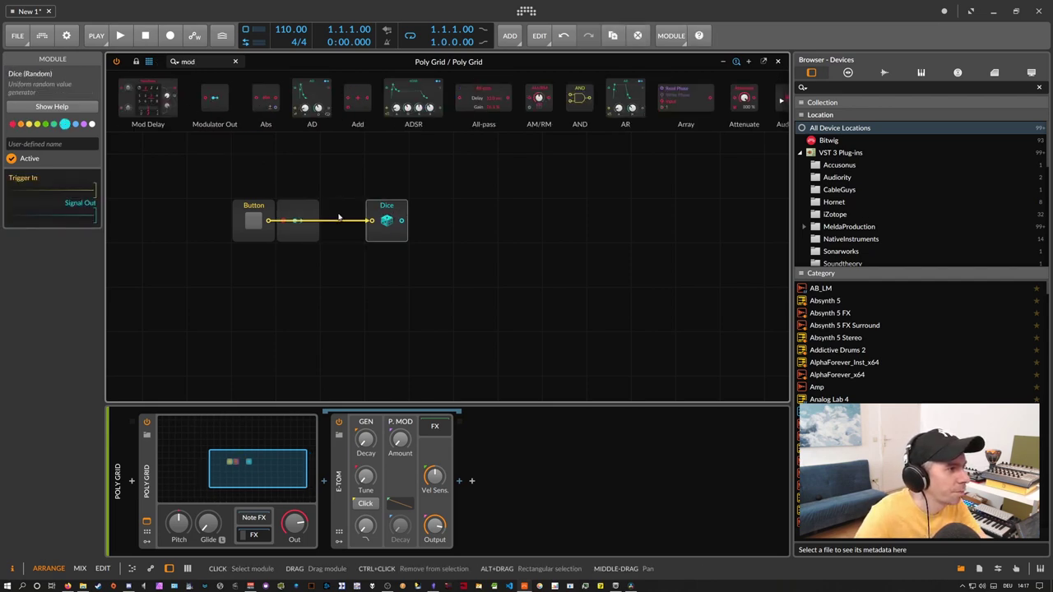
pyautogui.hotkey('ctrl', 'z')
pyautogui.hotkey('ctrl', 'z')
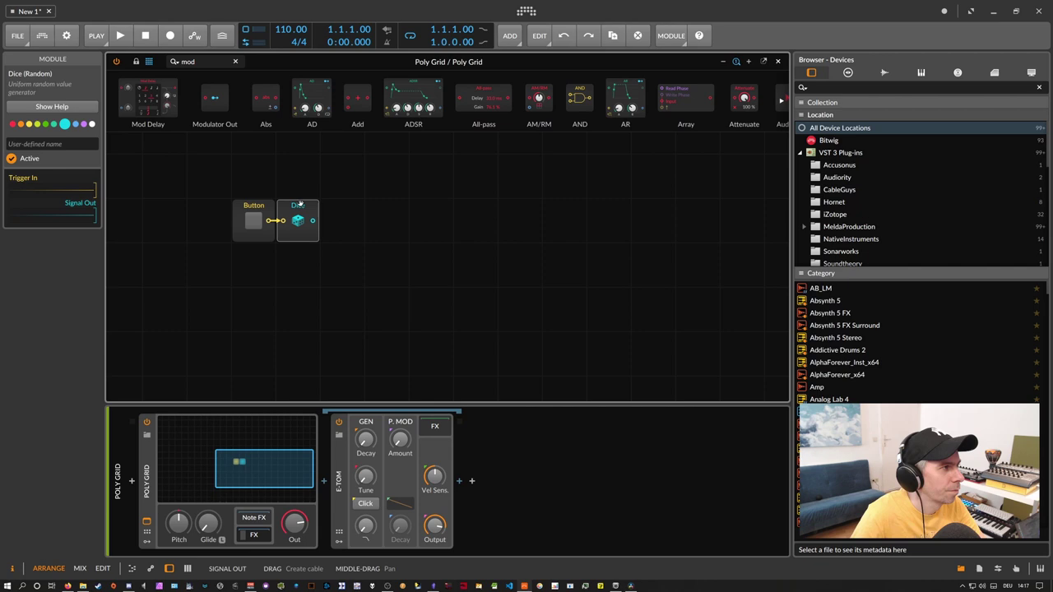
# - Connect a Modulator Out module after Dice and map it to E-Tom's Tone with an amount of 95.00
pyautogui.moveTo(215, 98); pyautogui.dragTo(314, 222)
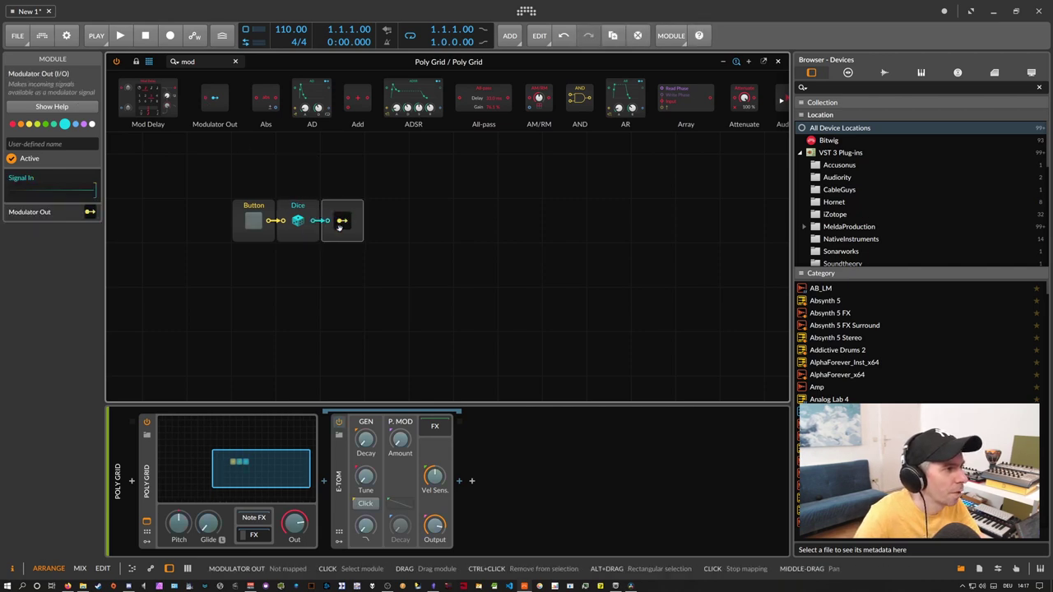
pyautogui.click(339, 226)
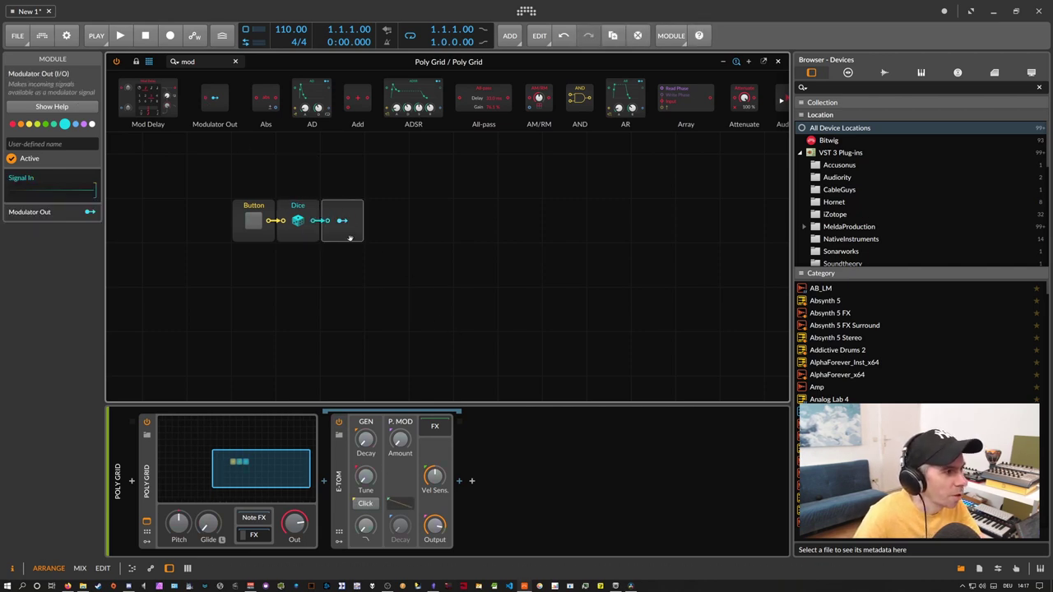
pyautogui.click(365, 524)
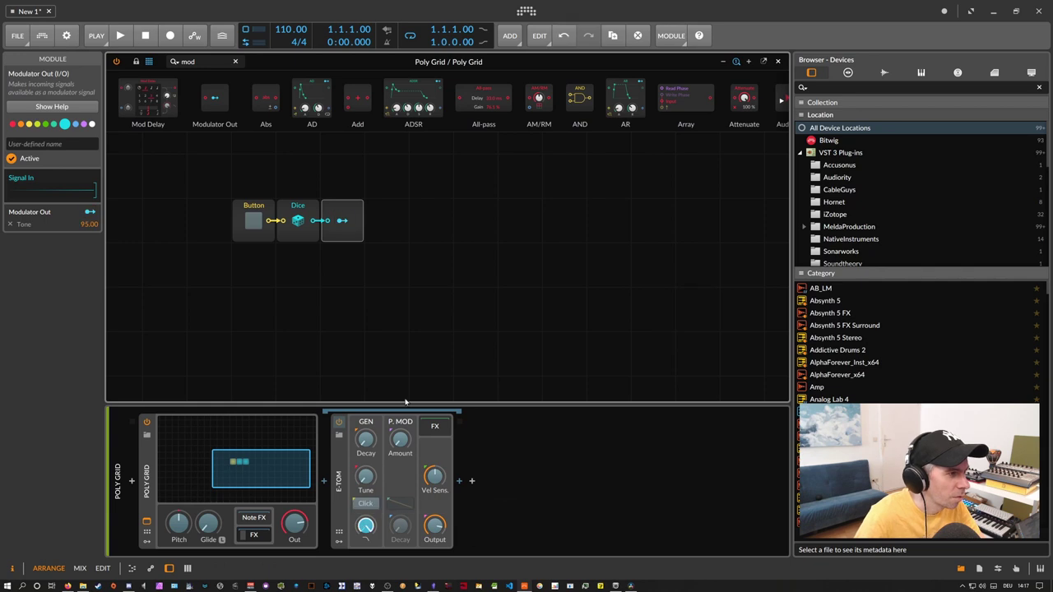
# - Copy the Dice and Modulator Out pair into the row below and map the copy to E-Tom's Tune at 47.00
pyautogui.moveTo(403, 325); pyautogui.dragTo(316, 237)
pyautogui.hotkey('ctrl', 'c')
pyautogui.click(310, 270)
pyautogui.hotkey('ctrl', 'v')
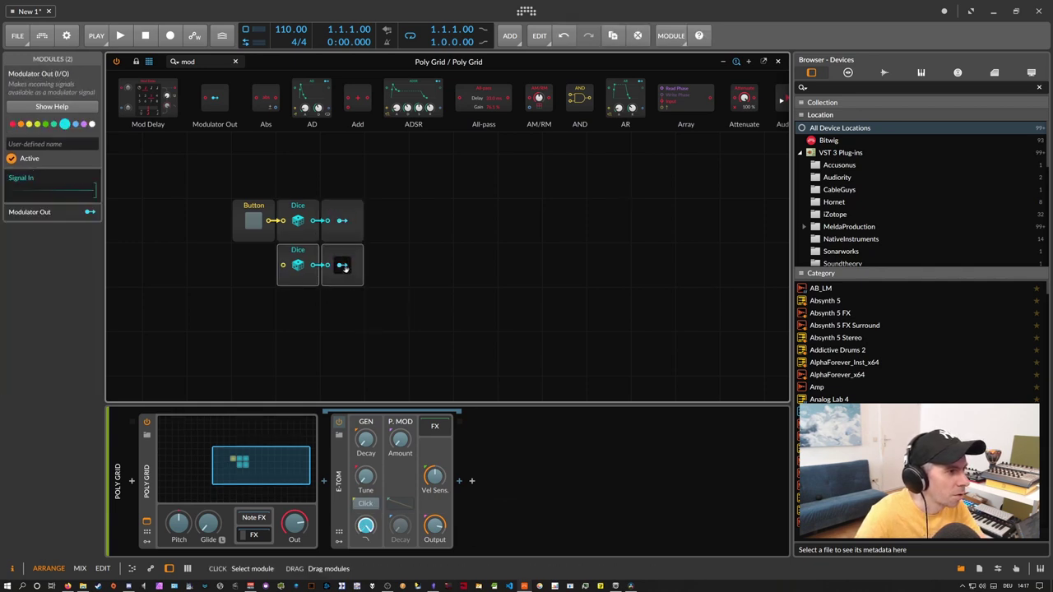
pyautogui.click(343, 265)
pyautogui.moveTo(367, 480); pyautogui.dragTo(378, 469)
# - Copy the pair into a third row and map its Modulator Out to E-Tom's oscillator Decay at 2.000
pyautogui.moveTo(367, 308); pyautogui.dragTo(299, 280)
pyautogui.hotkey('ctrl', 'c')
pyautogui.click(304, 315)
pyautogui.hotkey('ctrl', 'v')
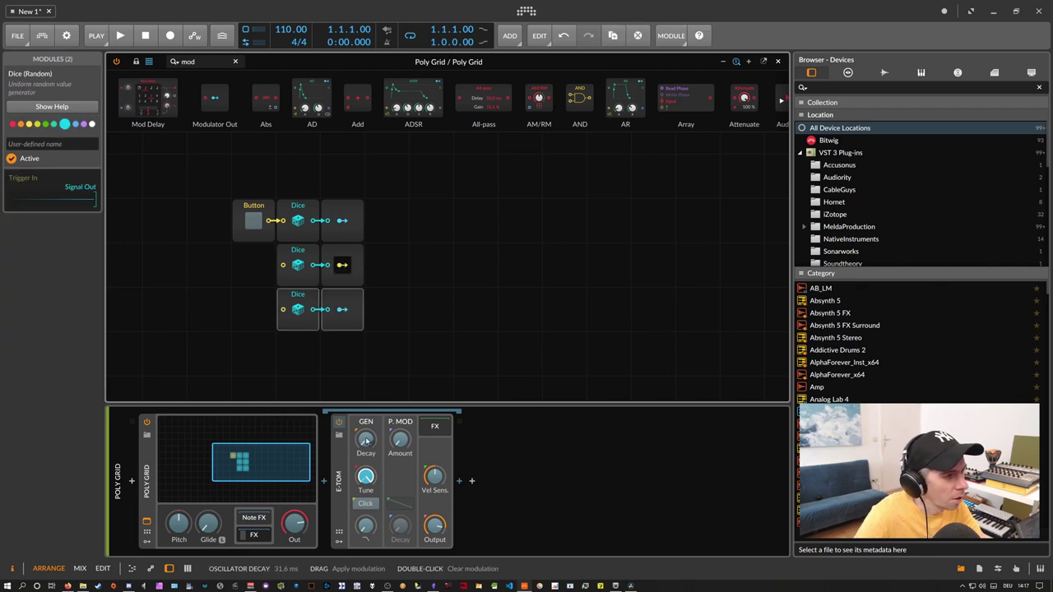
pyautogui.click(342, 309)
pyautogui.click(366, 440)
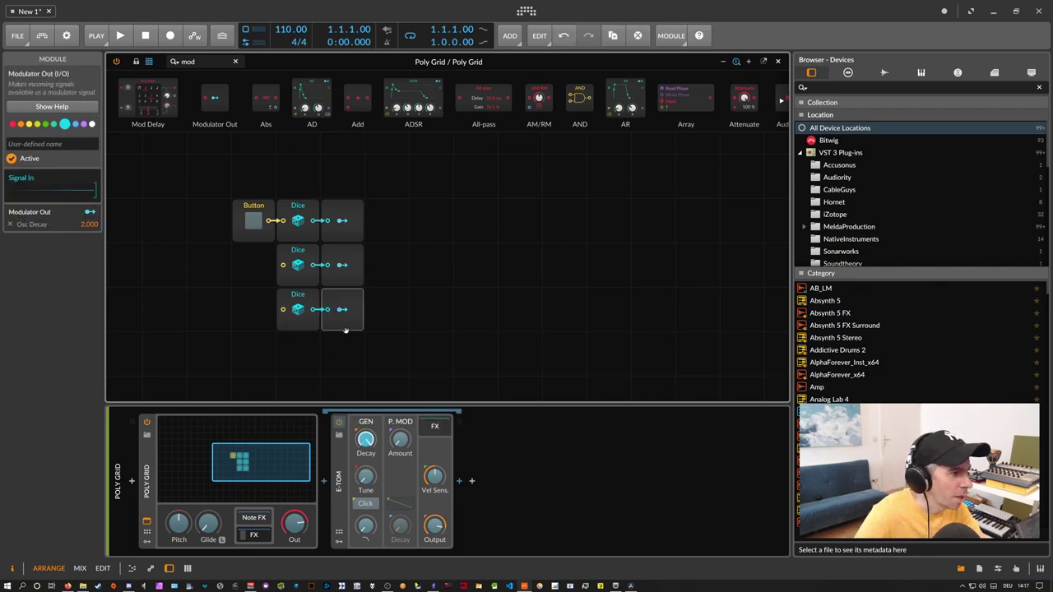
# - Copy the pair into a fourth row and map its Modulator Out to E-Tom's pitch modulation Amount at 100.0
pyautogui.moveTo(352, 350); pyautogui.dragTo(313, 322)
pyautogui.hotkey('ctrl', 'c')
pyautogui.click(299, 349)
pyautogui.hotkey('ctrl', 'v')
pyautogui.click(343, 354)
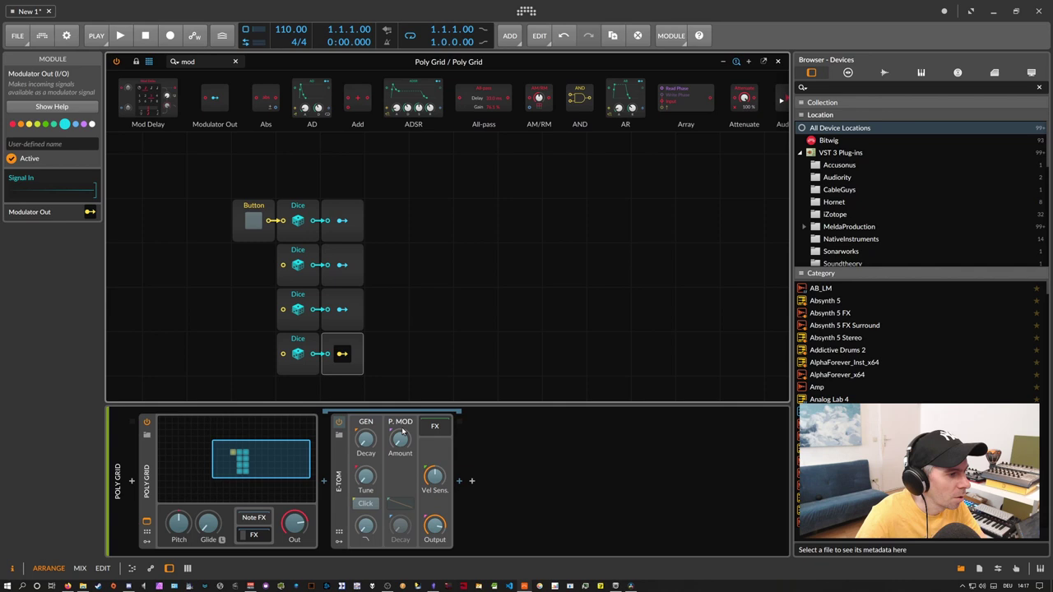
pyautogui.moveTo(400, 438); pyautogui.dragTo(400, 362)
pyautogui.click(350, 390)
pyautogui.scroll(-1, 350, 389)
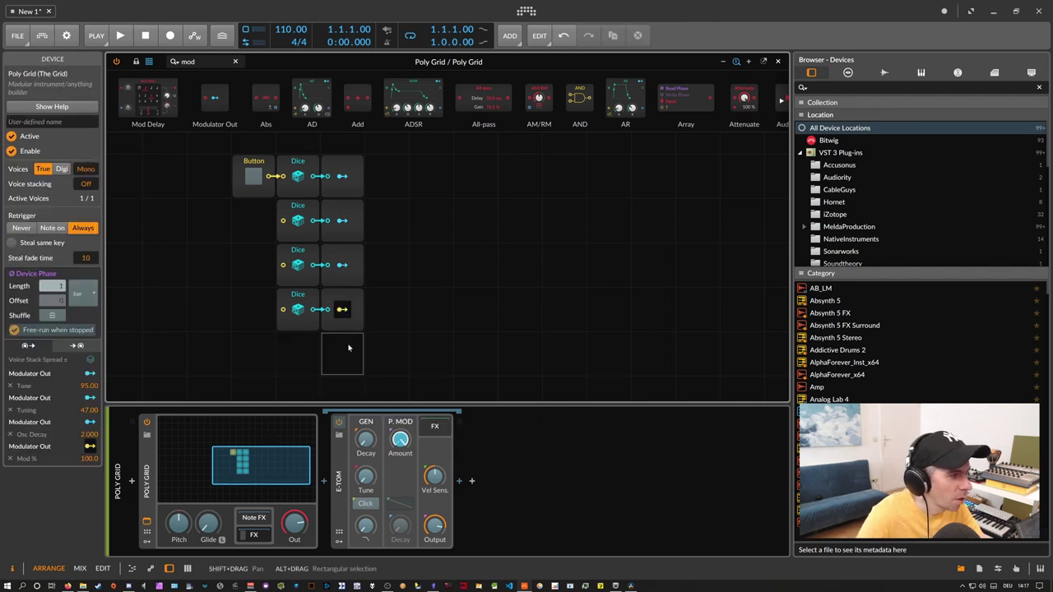
pyautogui.click(341, 309)
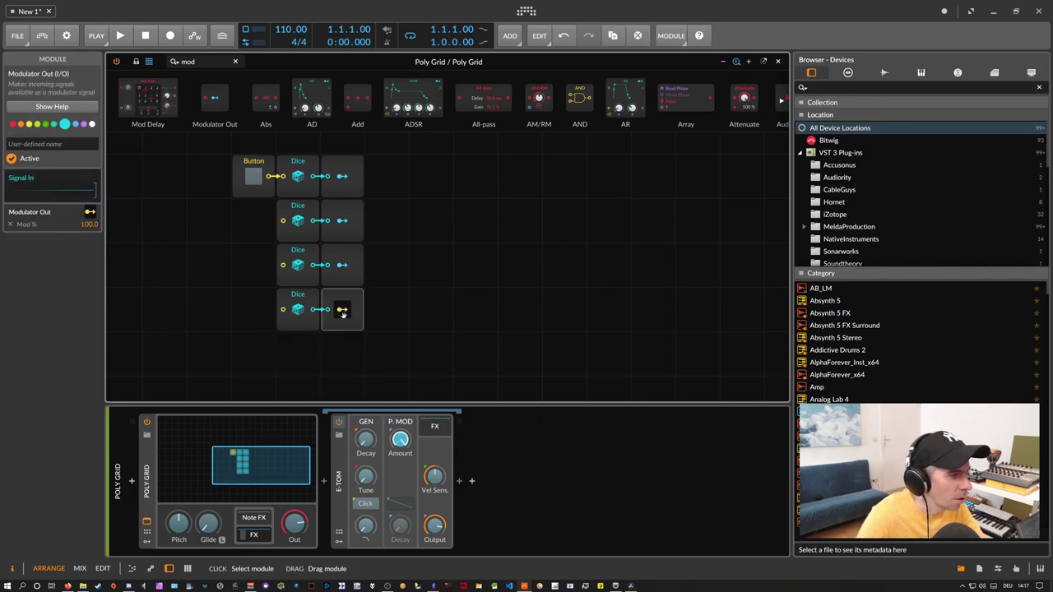
# - Duplicate the pair into a fifth row and map its Modulator Out to E-Tom's pitch modulation decay shape at 2.000
pyautogui.moveTo(359, 354); pyautogui.dragTo(306, 318)
pyautogui.hotkey('ctrl', 'd')
pyautogui.click(342, 354)
pyautogui.moveTo(400, 503); pyautogui.dragTo(400, 461)
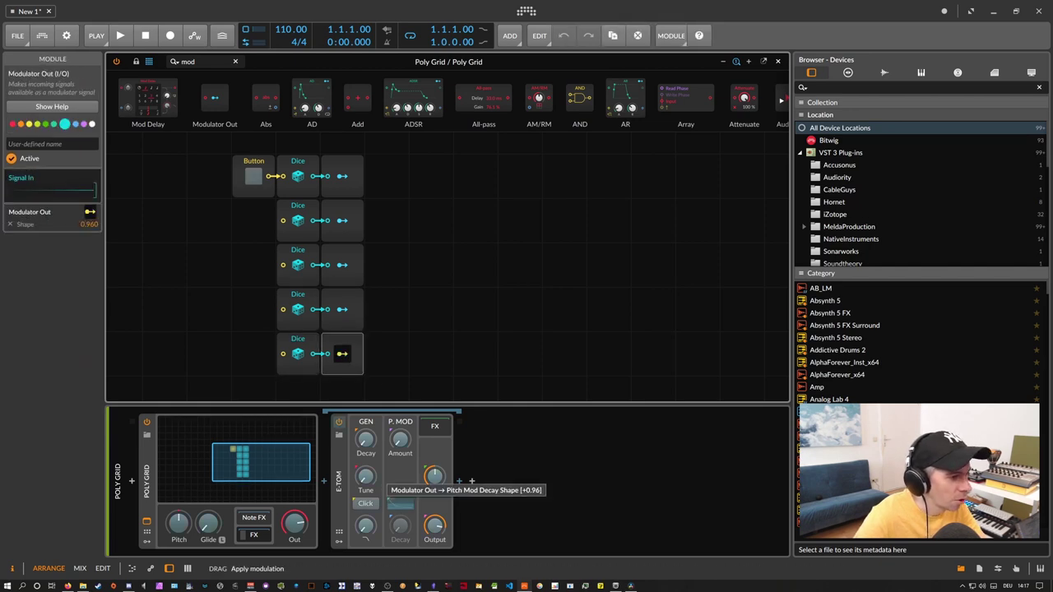
pyautogui.moveTo(399, 503); pyautogui.dragTo(401, 479)
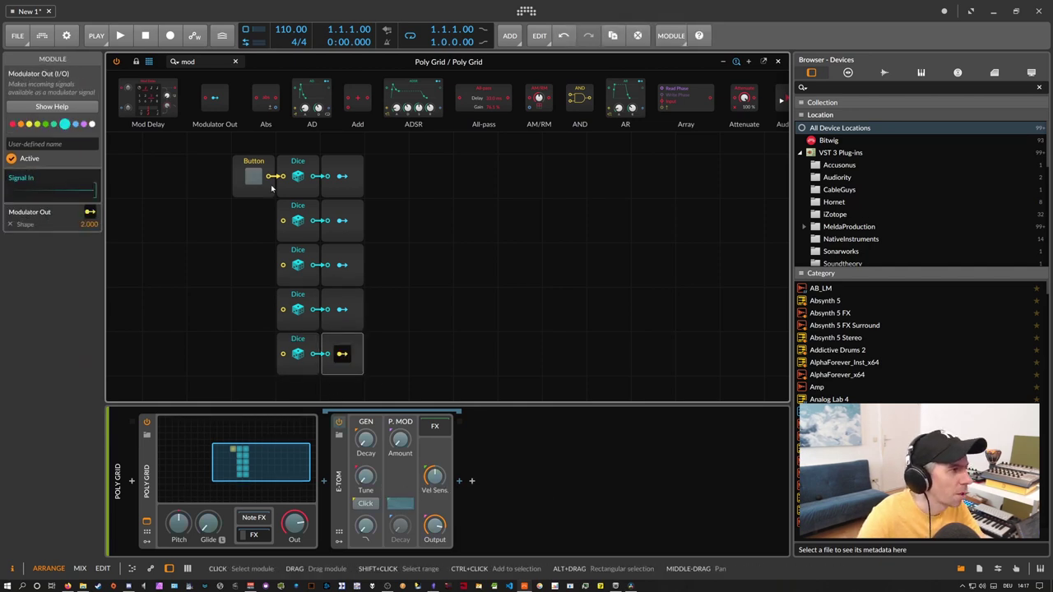
# - Wire the Button output to the trigger inputs of the other four Dice modules and briefly play the result
pyautogui.moveTo(269, 177); pyautogui.dragTo(283, 220)
pyautogui.moveTo(269, 177); pyautogui.dragTo(283, 264)
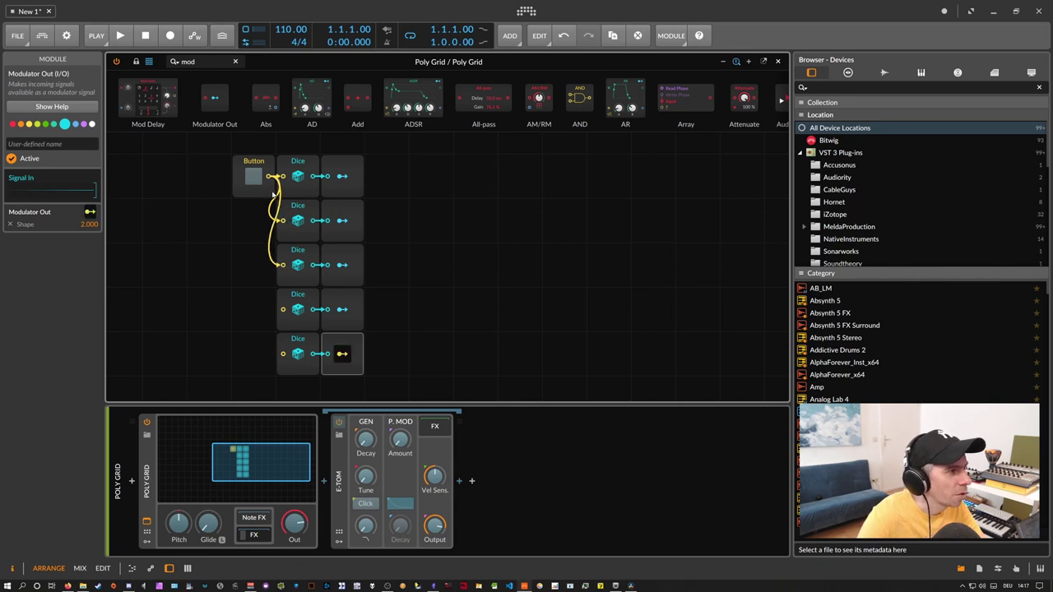
pyautogui.moveTo(269, 177); pyautogui.dragTo(283, 309)
pyautogui.moveTo(269, 177); pyautogui.dragTo(283, 354)
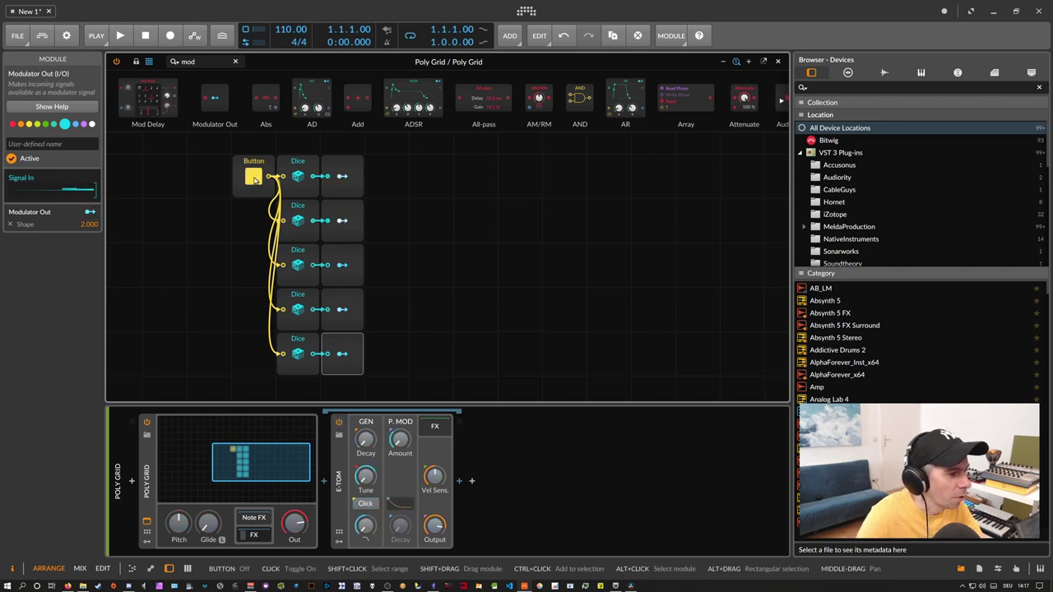
pyautogui.press('space')
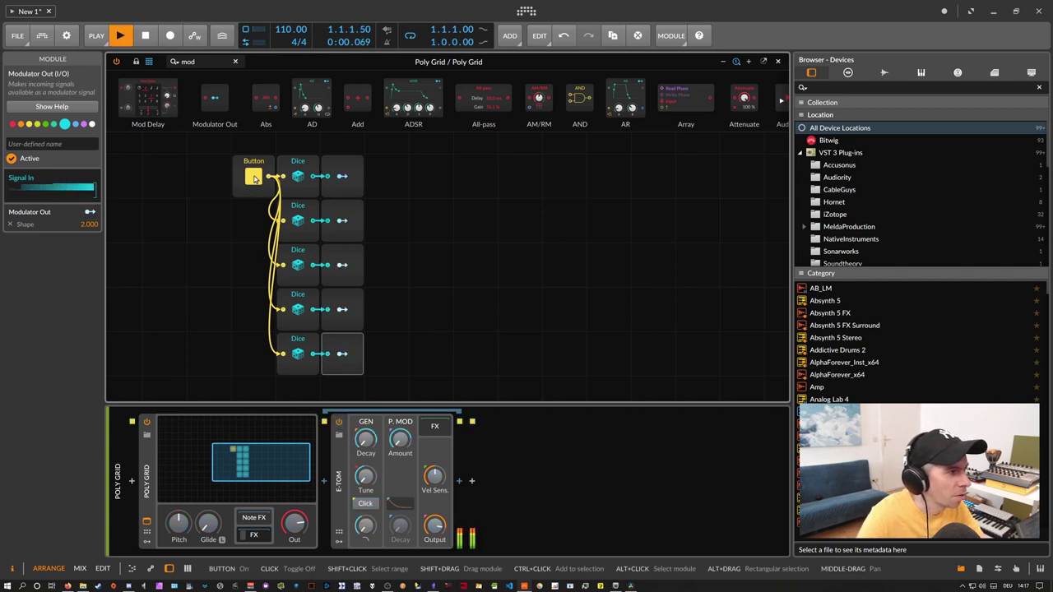
pyautogui.press('space')
# - Fill the Poly Grid clip with C3 sixteenth notes on every eighth by adding a second note and duplicating the pair
pyautogui.click(778, 61)
pyautogui.doubleClick(264, 120)
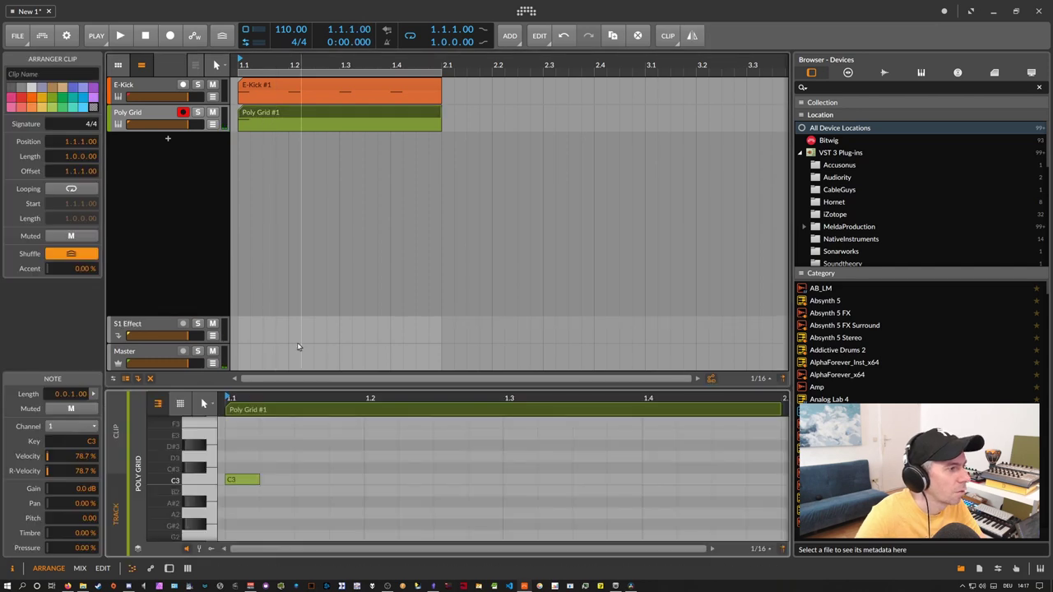
pyautogui.doubleClick(290, 479)
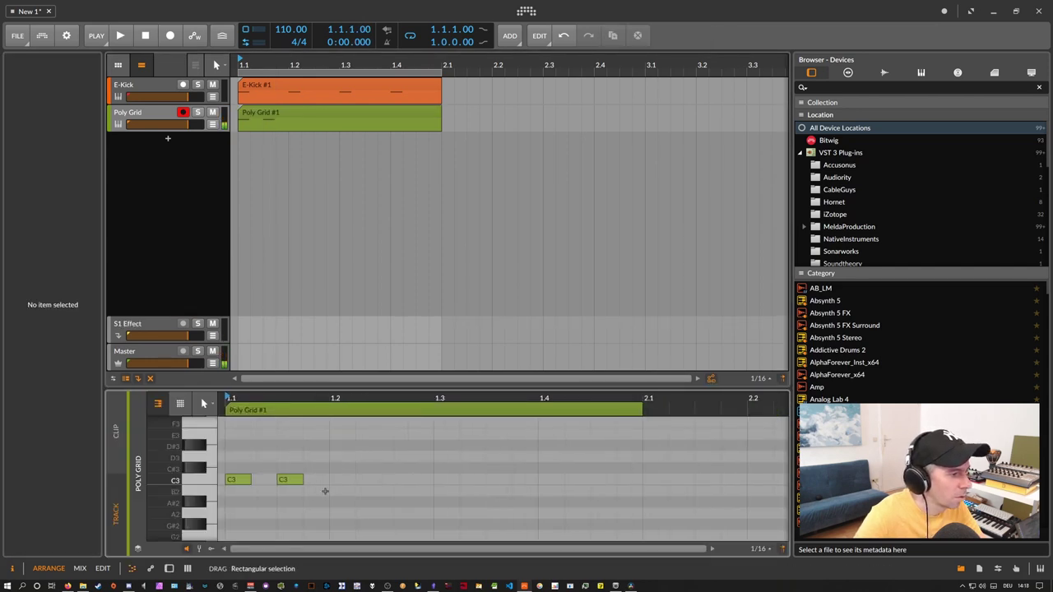
pyautogui.moveTo(325, 491); pyautogui.dragTo(244, 480)
pyautogui.hotkey('ctrl', 'd')
pyautogui.hotkey('ctrl', 'd')
pyautogui.hotkey('ctrl', 'd')
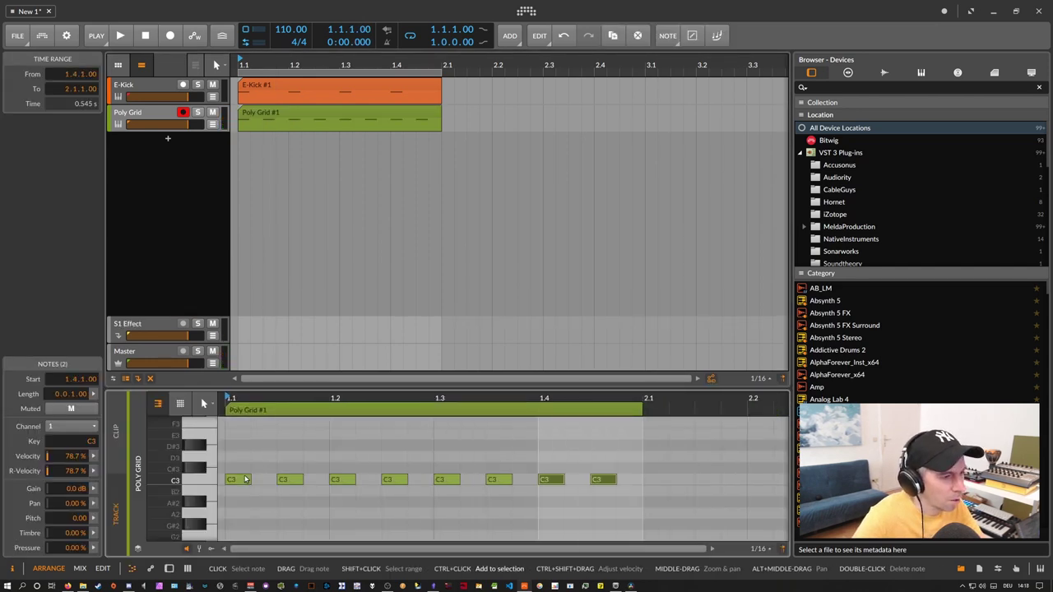
# - Solo the Poly Grid track and play it with the Grid editor reopened to audition new Dice values
pyautogui.click(197, 113)
pyautogui.doubleClick(165, 114)
pyautogui.press('space')
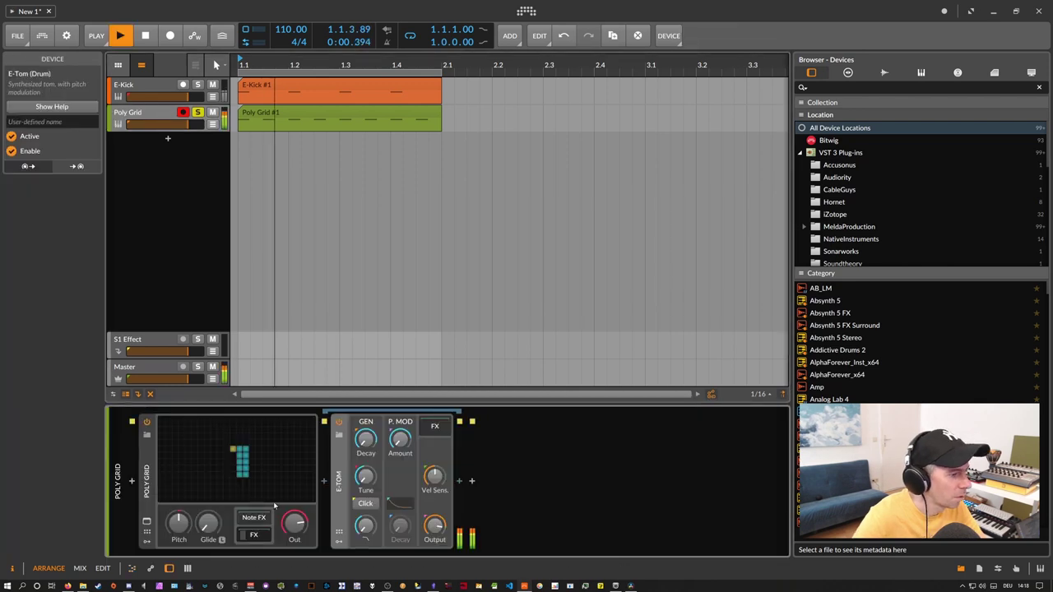
pyautogui.click(276, 466)
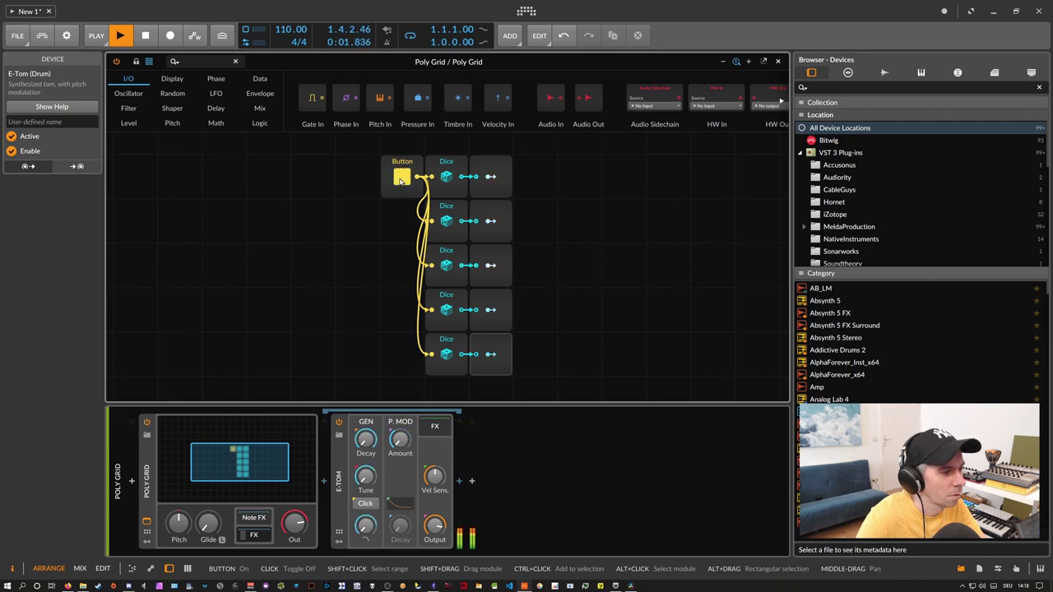
# - Reduce the third Modulator Out's oscillator Decay modulation to 0.993
pyautogui.click(491, 223)
pyautogui.click(492, 269)
pyautogui.click(491, 265)
pyautogui.moveTo(365, 440); pyautogui.dragTo(367, 438)
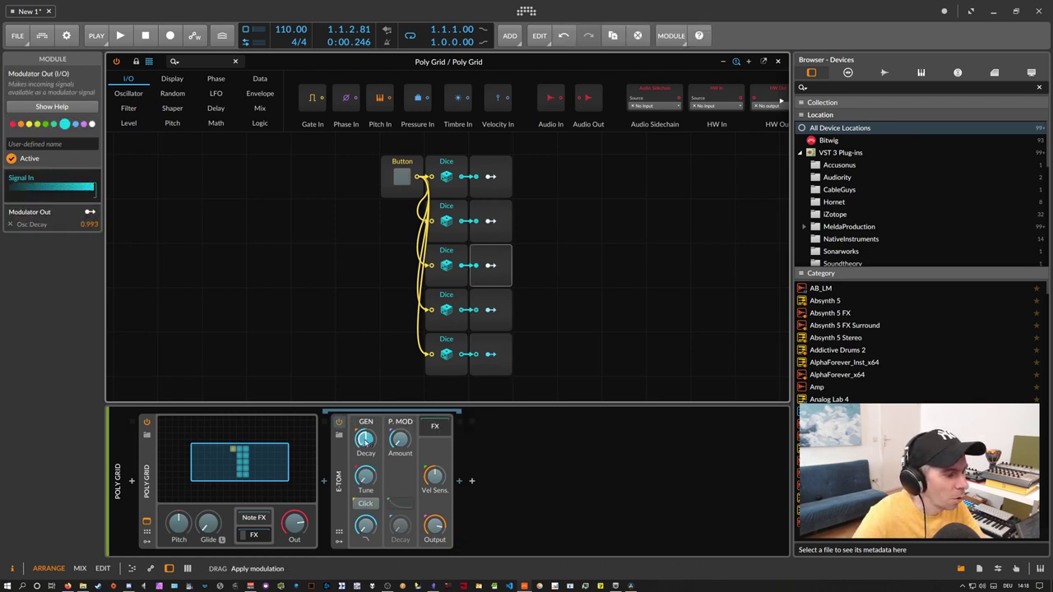
pyautogui.click(490, 266)
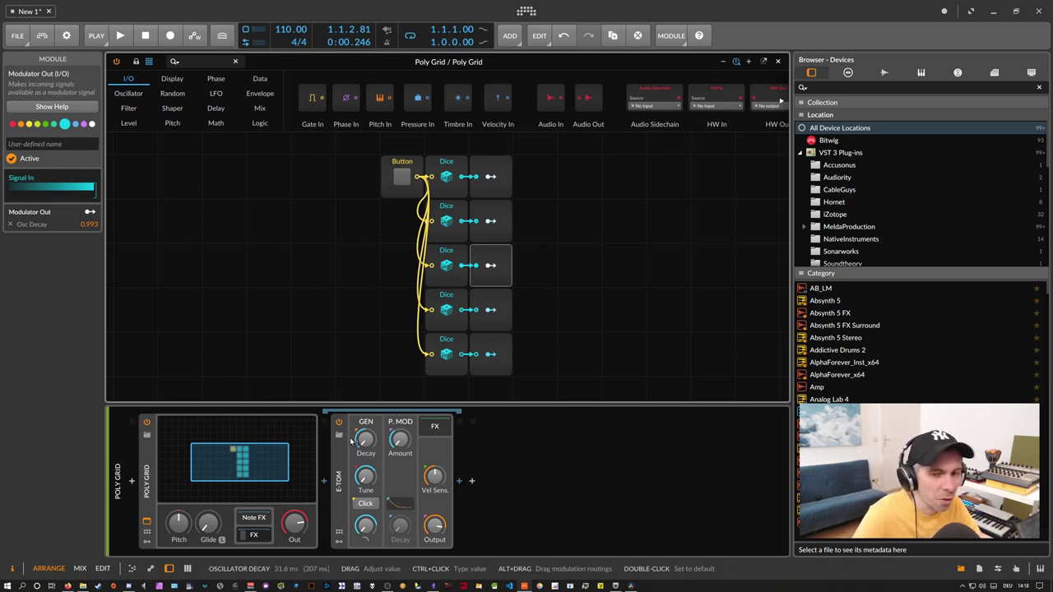
# - Add a Button modulator to the Poly Grid device and map it to the grid's Button module at 1.000
pyautogui.click(147, 542)
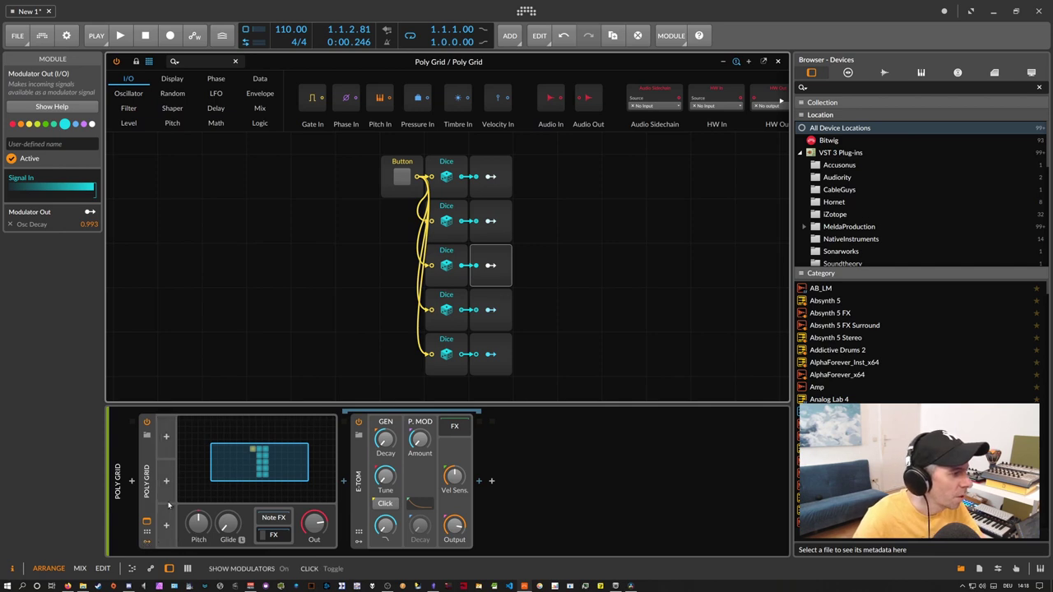
pyautogui.click(167, 440)
pyautogui.write('button')
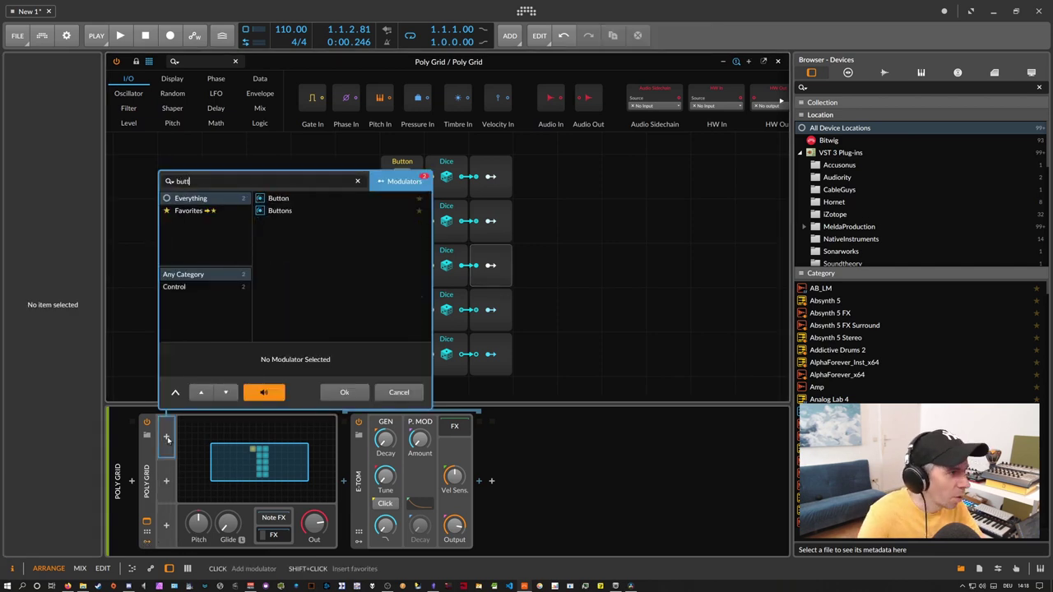
pyautogui.press('Return')
pyautogui.moveTo(190, 458); pyautogui.dragTo(401, 176)
pyautogui.click(190, 454)
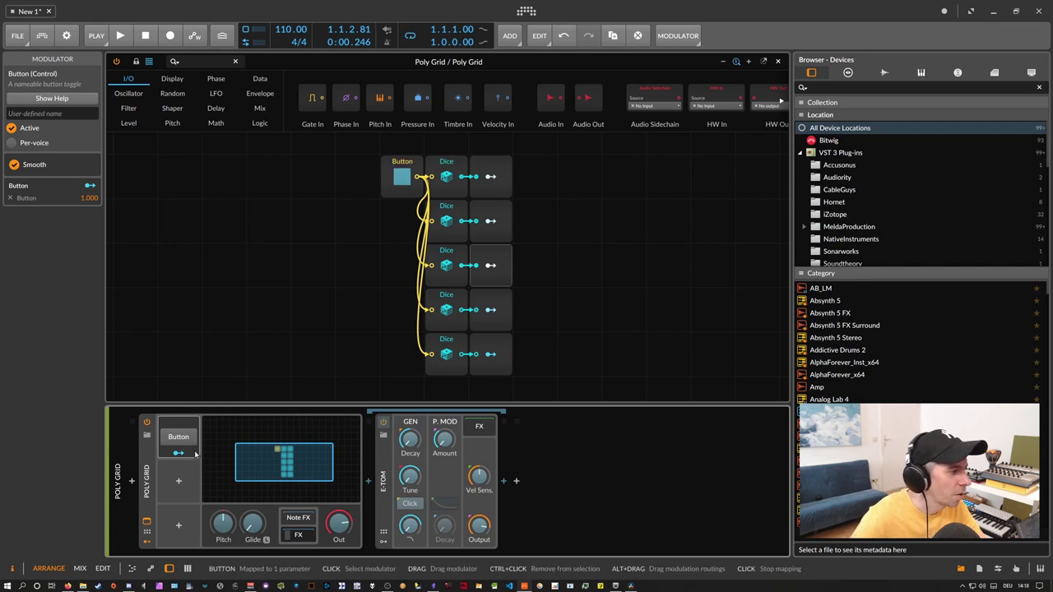
# - Name the Button modulator generate, close the Grid editor and audition the randomised tom sounds with it
pyautogui.click(67, 116)
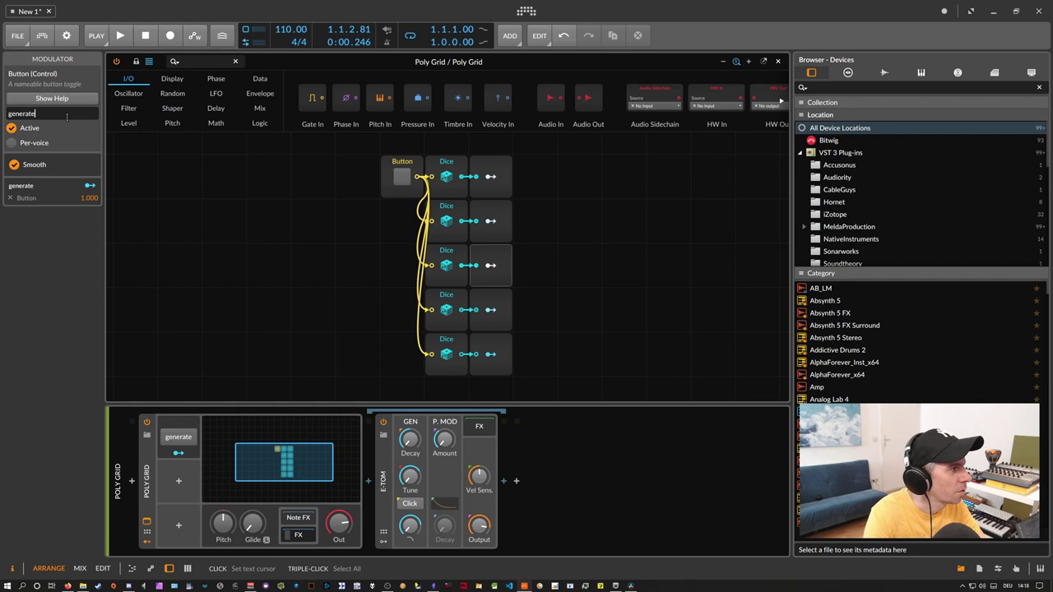
pyautogui.click(777, 62)
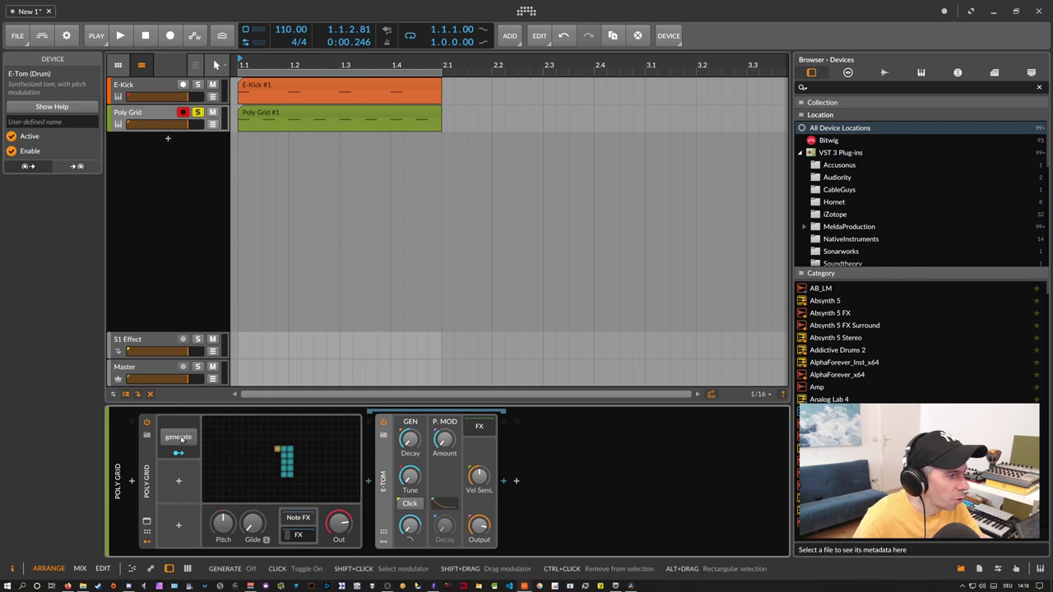
pyautogui.press('space')
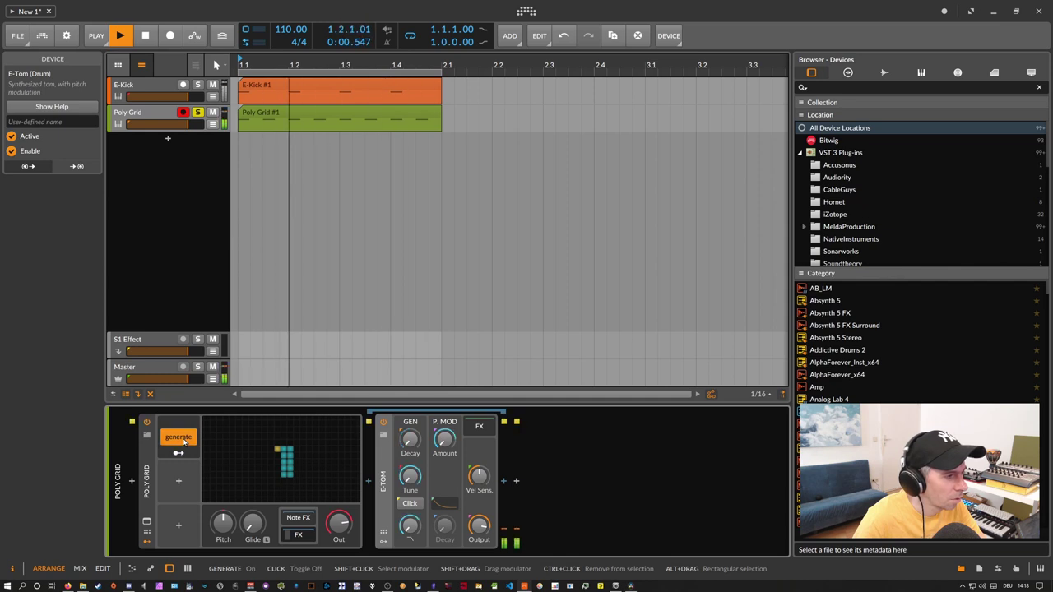
pyautogui.press('space')
# - Open the Poly Grid clip and replace its repeated notes with a single C3 note spanning the whole bar
pyautogui.click(344, 105)
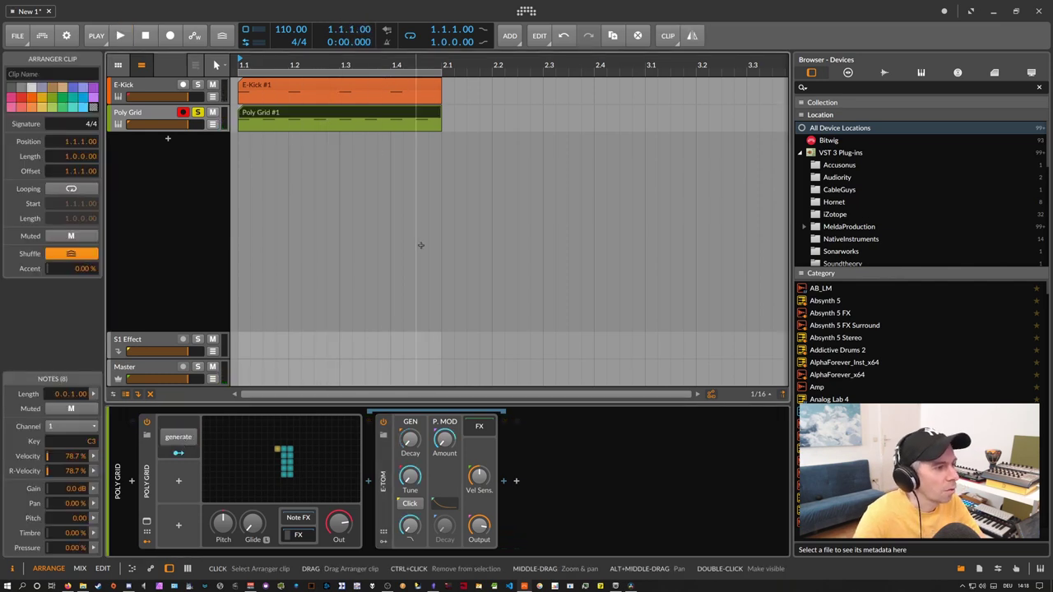
pyautogui.click(329, 118)
pyautogui.doubleClick(329, 115)
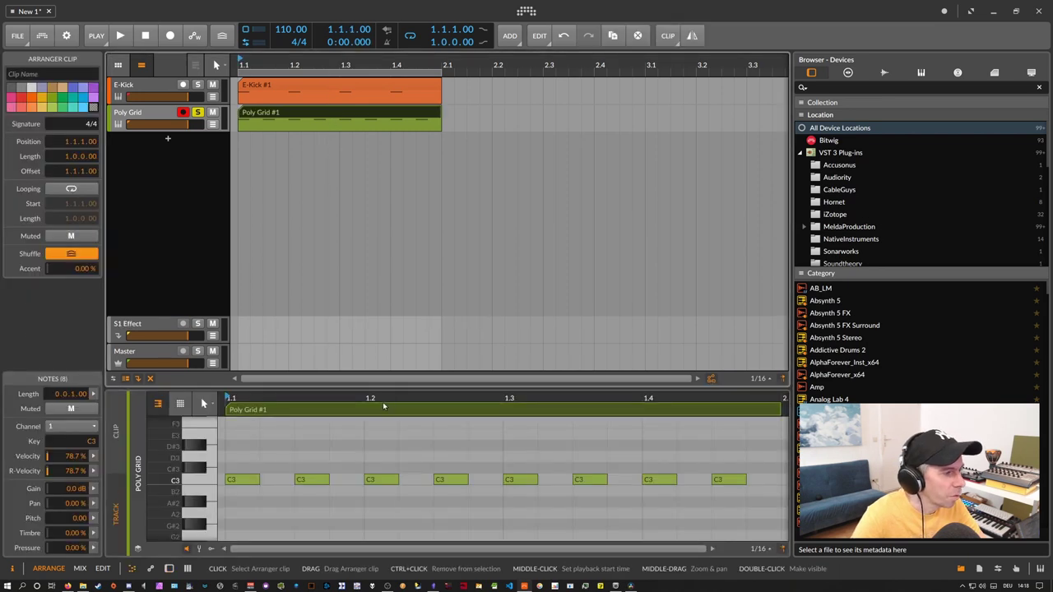
pyautogui.moveTo(510, 506)
pyautogui.mouseDown()
pyautogui.moveTo(447, 471)
pyautogui.moveTo(265, 465)
pyautogui.moveTo(303, 485)
pyautogui.moveTo(527, 494)
pyautogui.mouseUp()
pyautogui.press('Delete')
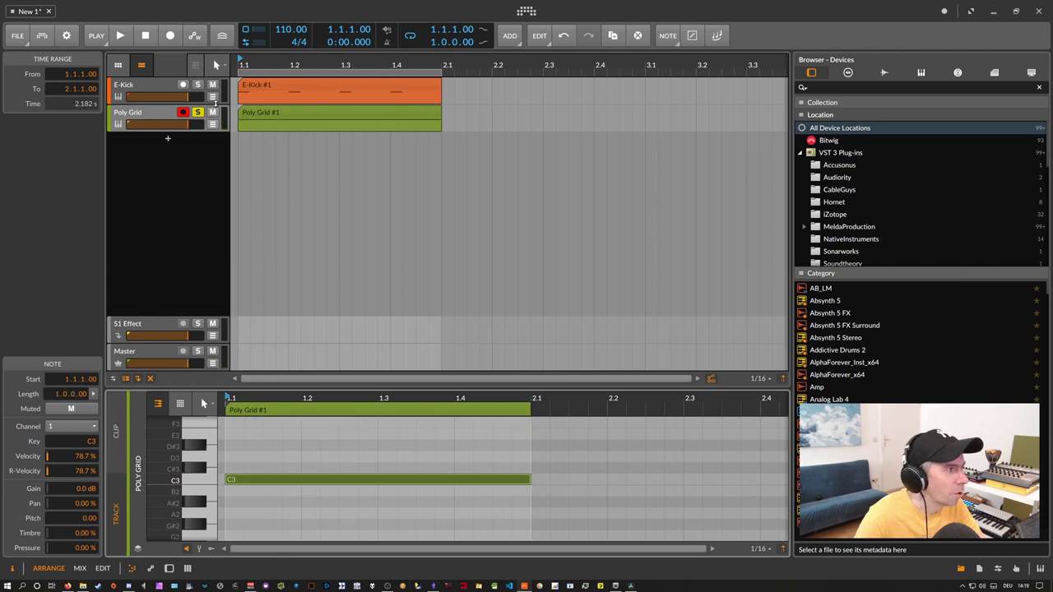
# - Insert an Arpeggiator note effect ahead of the Poly Grid device in the track's device chain
pyautogui.press('d')
pyautogui.click(130, 484)
pyautogui.write('ar')
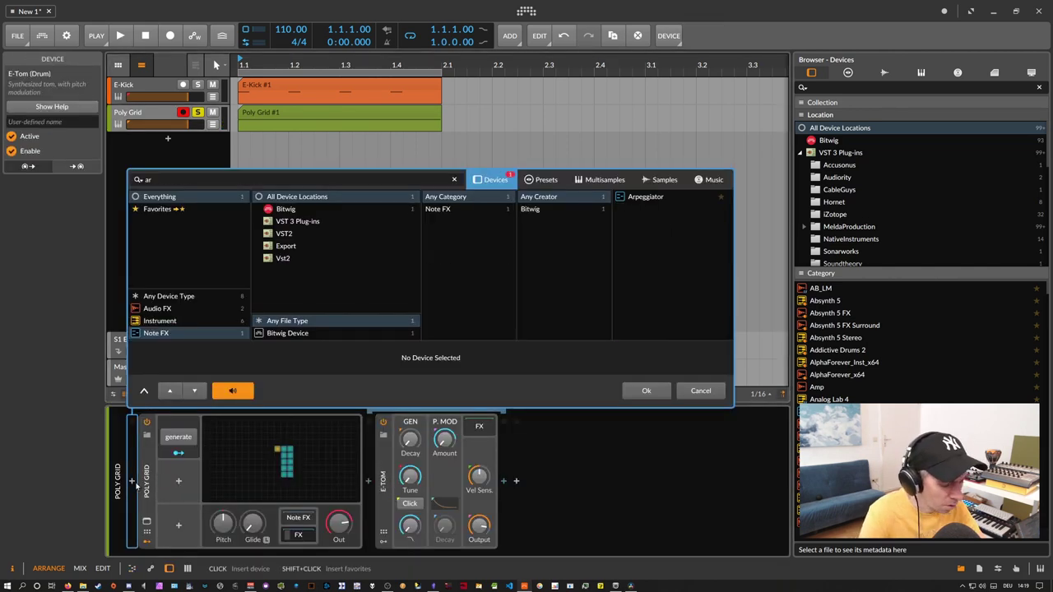
pyautogui.write('p')
pyautogui.press('Return')
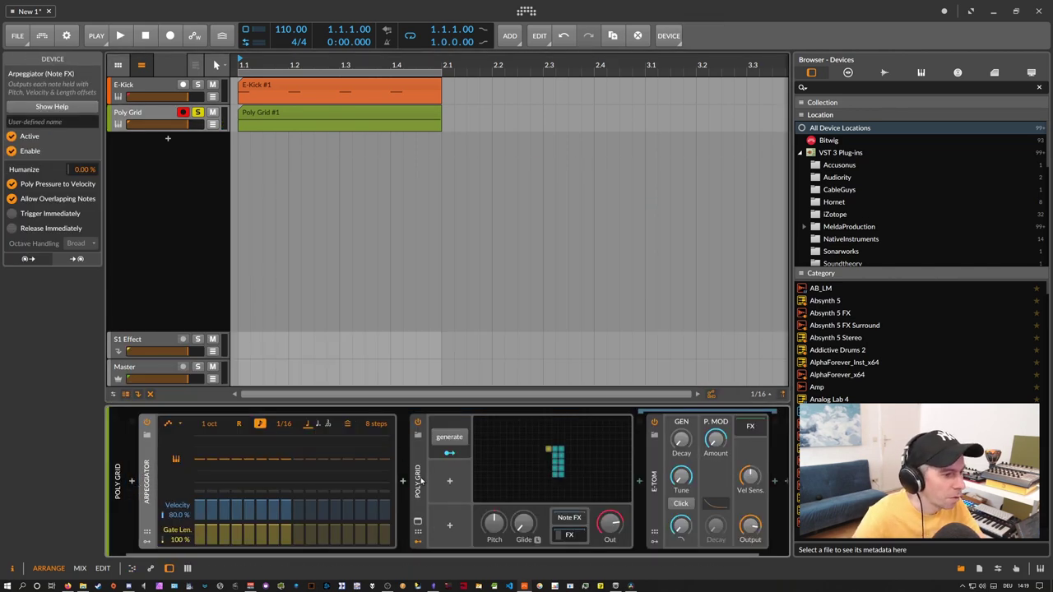
# - Play the loop and audition the arpeggiated tom while triggering generate several times
pyautogui.press('space')
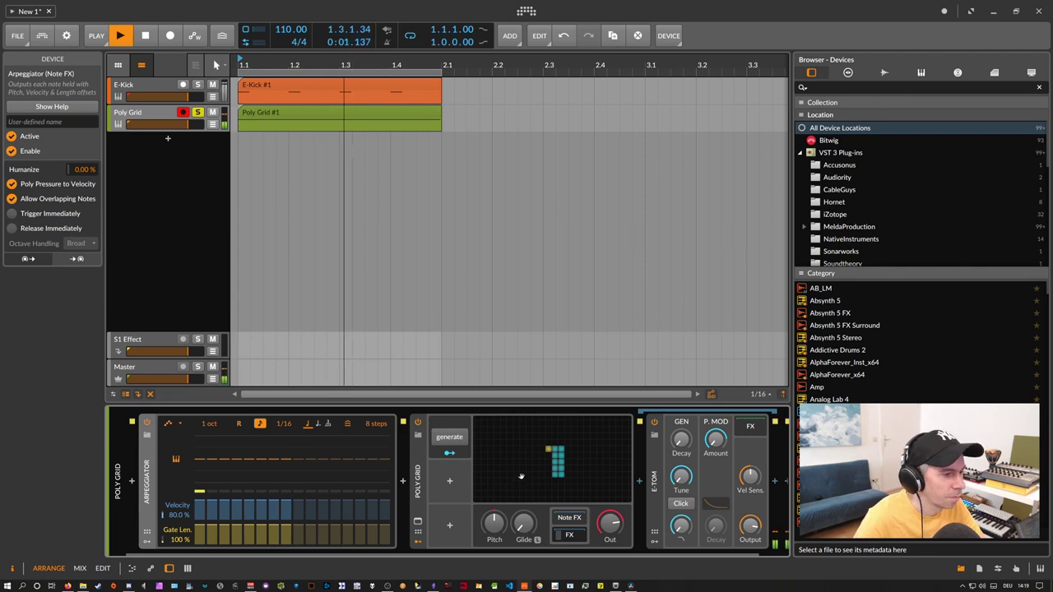
pyautogui.click(455, 439)
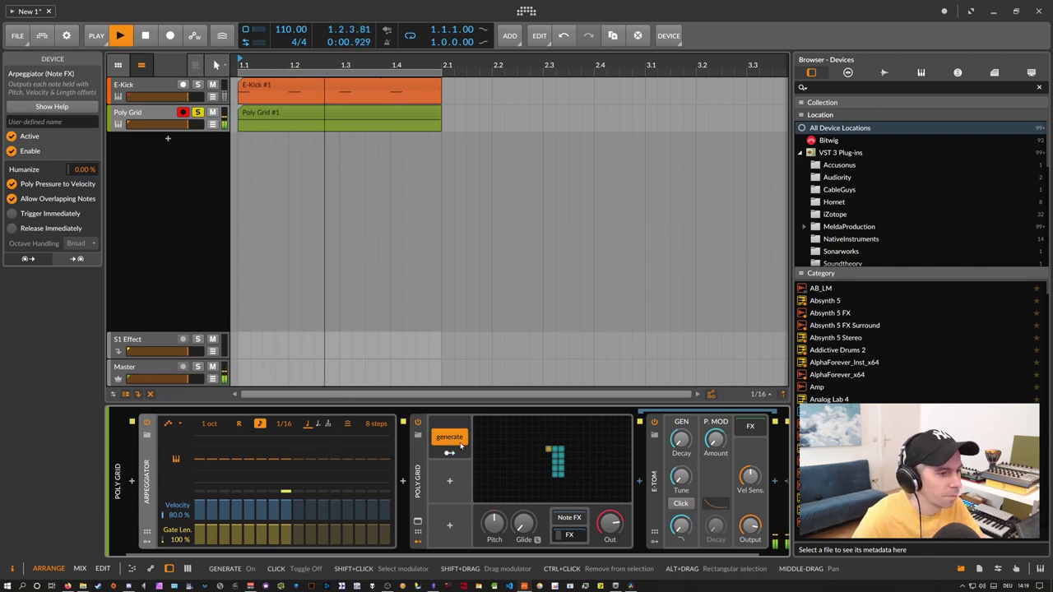
pyautogui.click(455, 438)
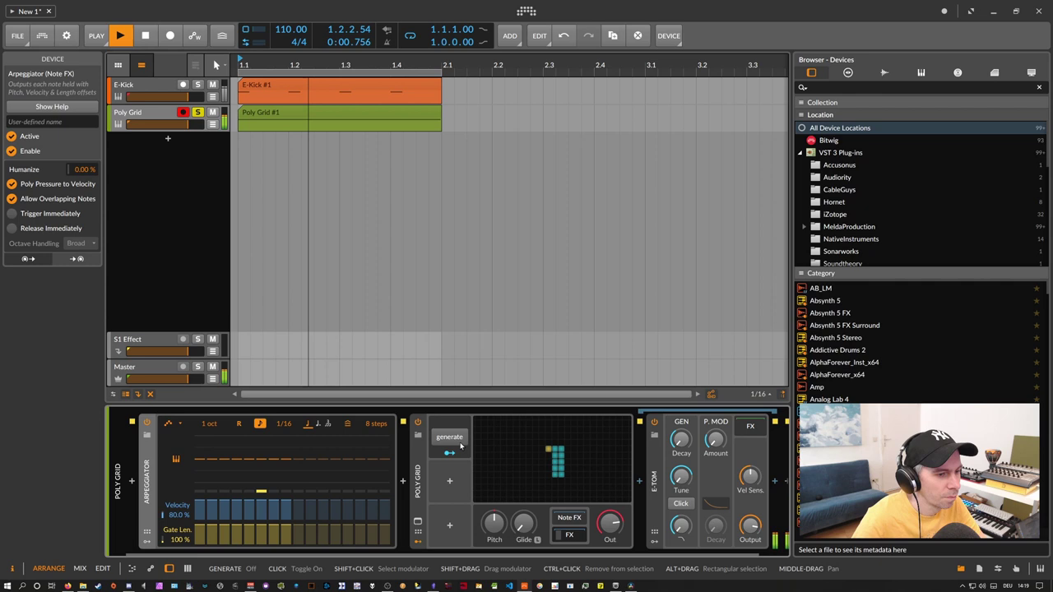
pyautogui.click(455, 439)
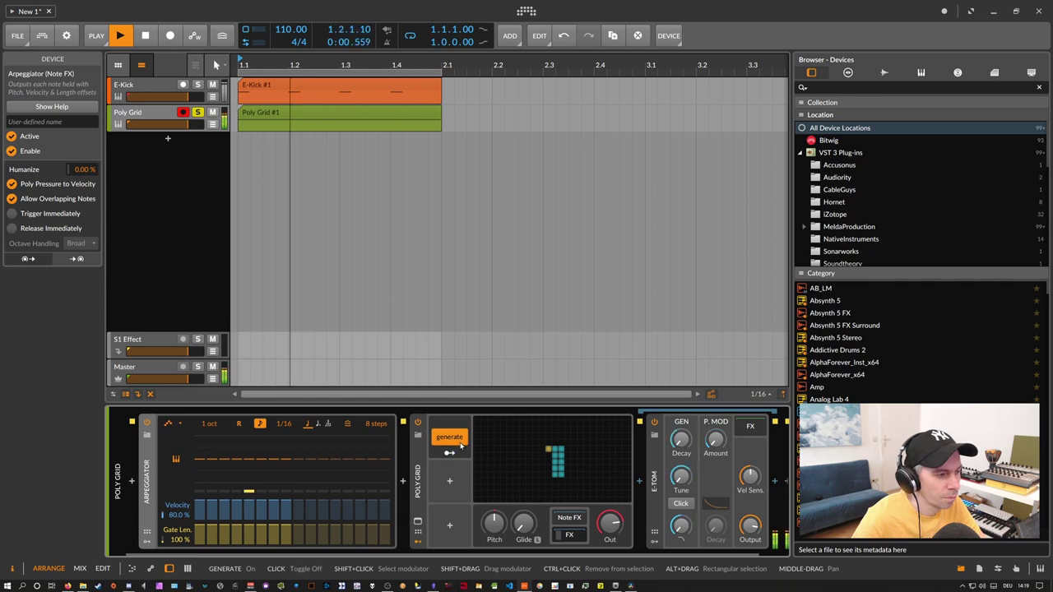
pyautogui.press('space')
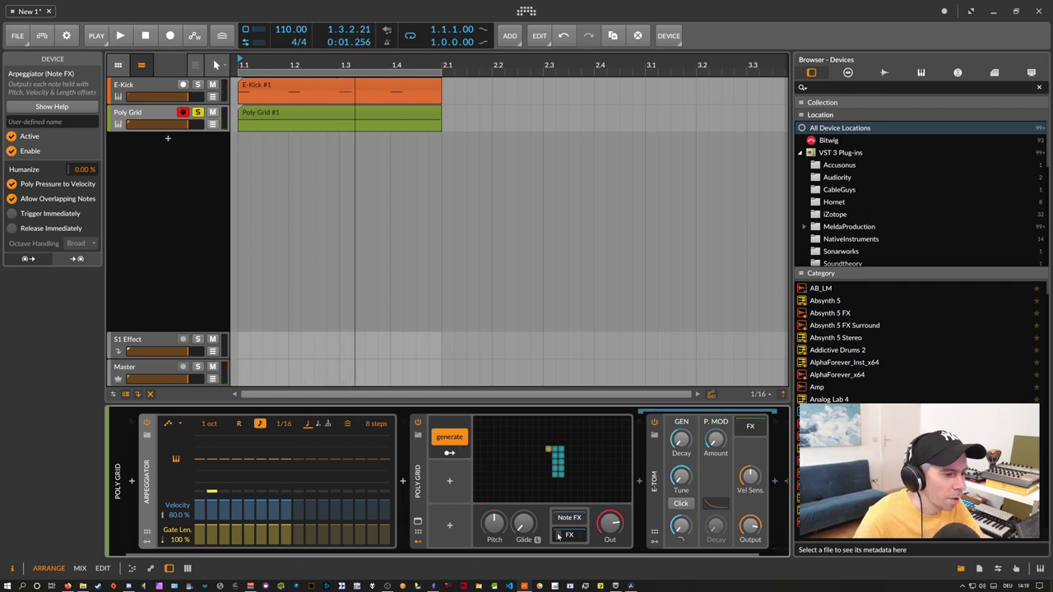
# - Insert an Instrument Selector between the Arpeggiator and Poly Grid, searching all device types
pyautogui.click(558, 536)
pyautogui.click(422, 462)
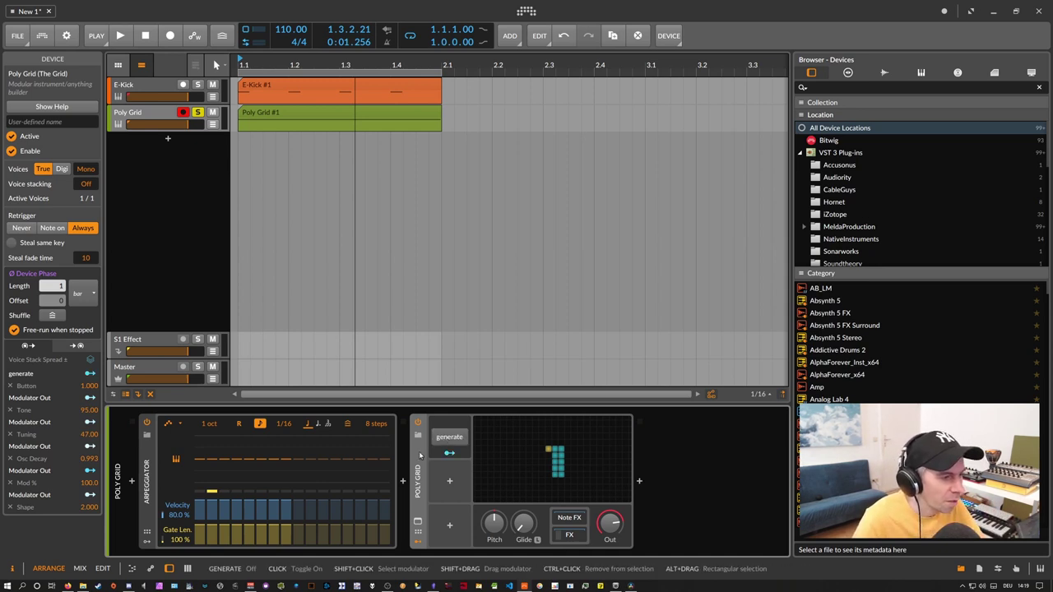
pyautogui.click(402, 483)
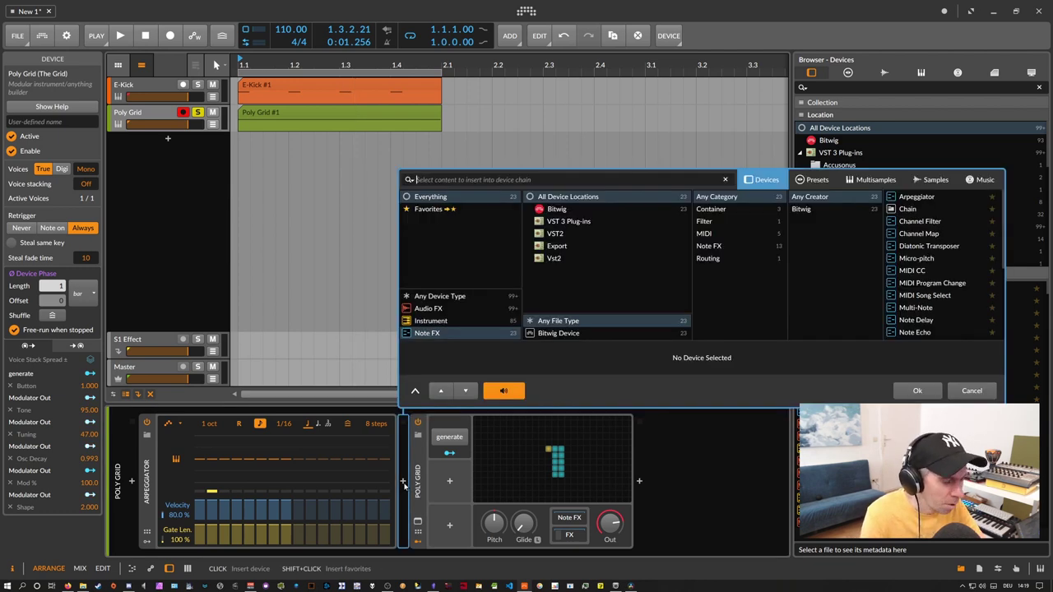
pyautogui.write('v')
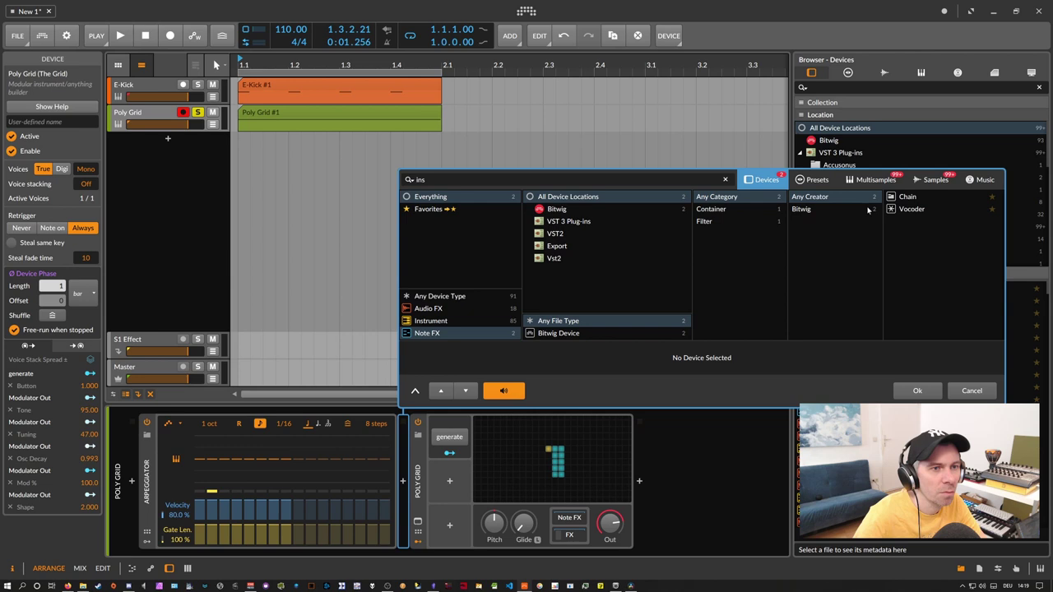
pyautogui.click(439, 296)
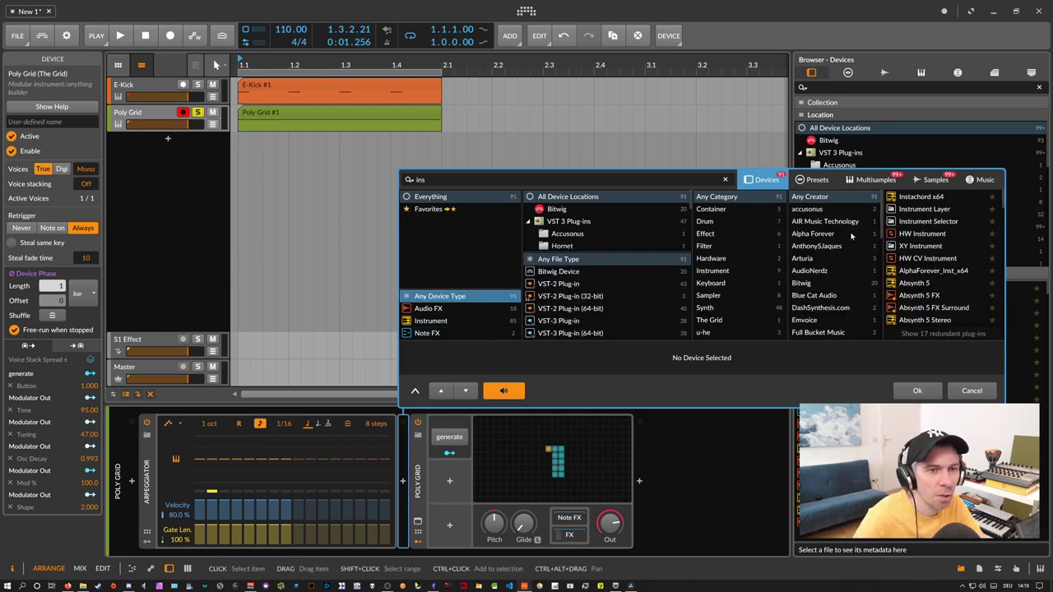
pyautogui.doubleClick(956, 222)
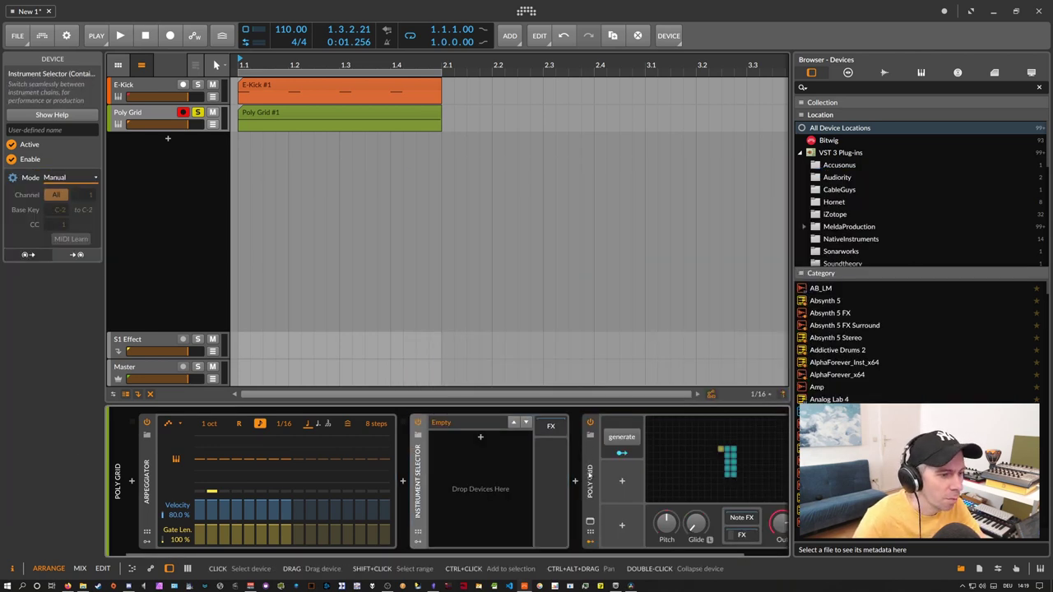
# - Move the Poly Grid device into the Instrument Selector as its first layer
pyautogui.moveTo(491, 462); pyautogui.dragTo(483, 450)
pyautogui.click(591, 471)
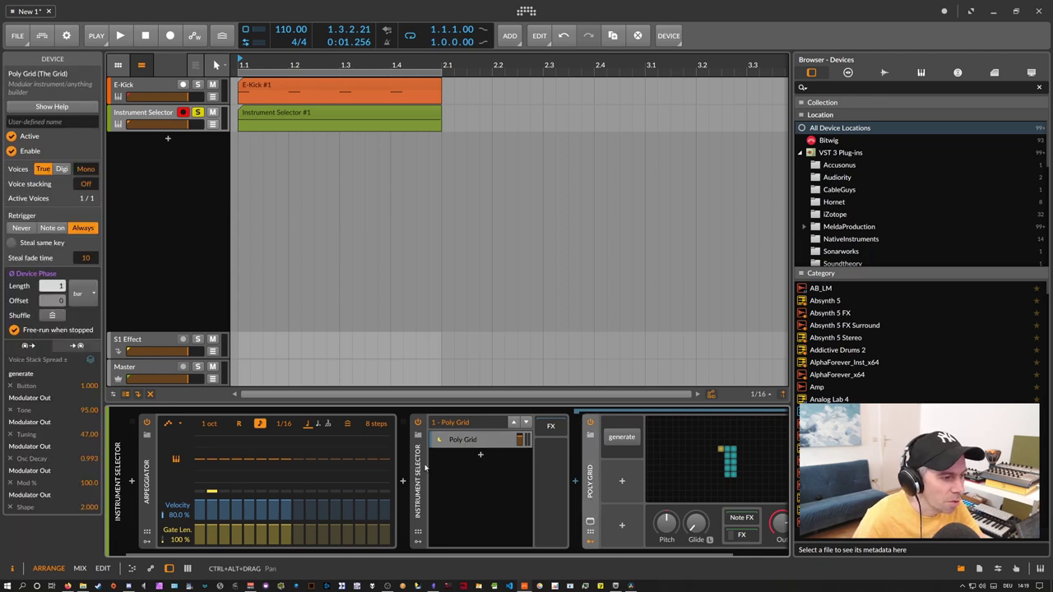
pyautogui.click(465, 447)
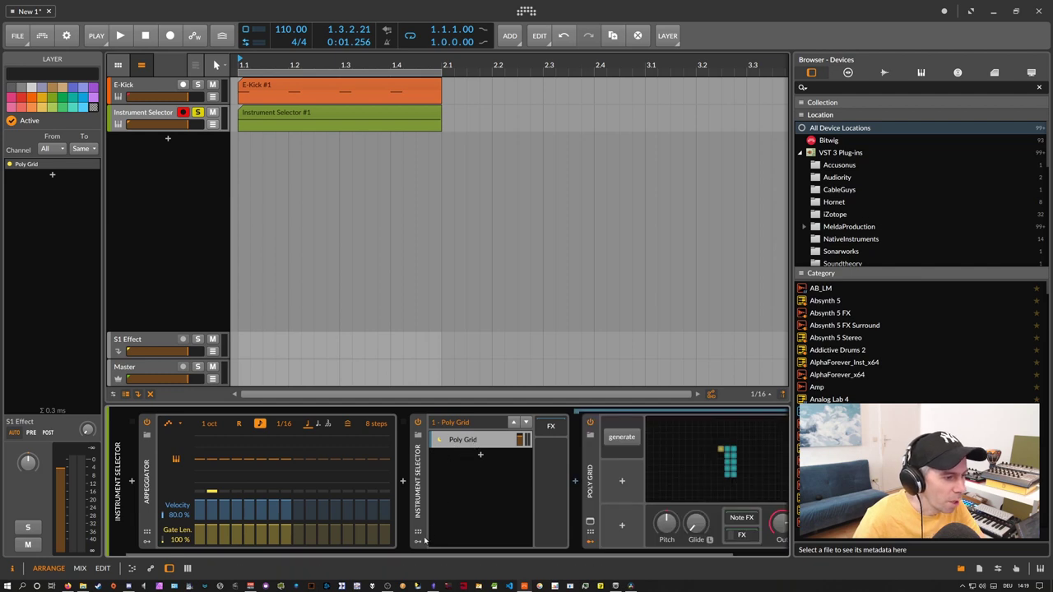
# - Add a Button modulator to the Instrument Selector
pyautogui.click(418, 541)
pyautogui.click(438, 436)
pyautogui.write('butt')
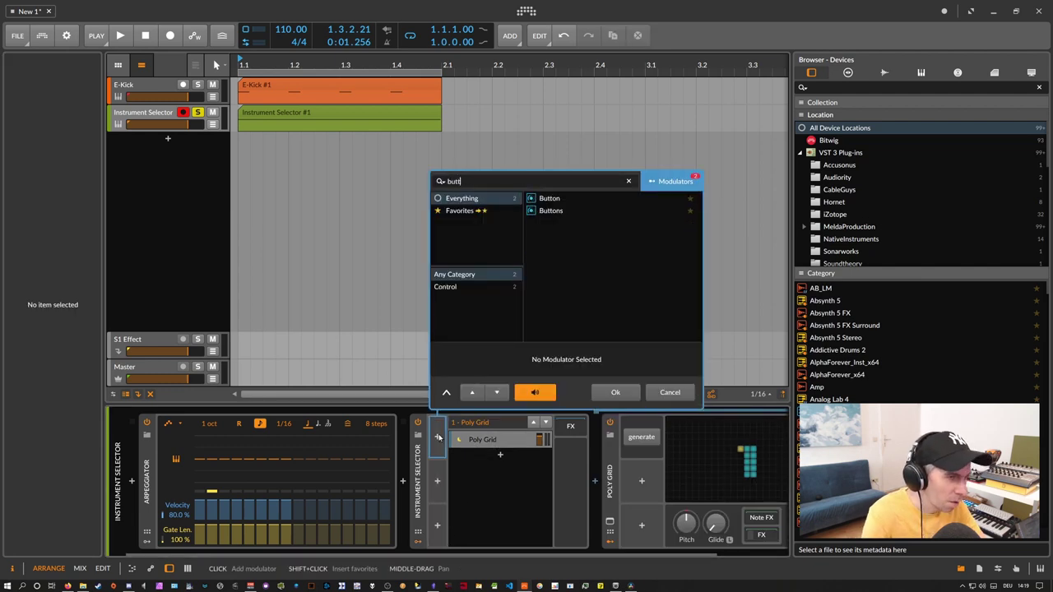
pyautogui.press('Down')
pyautogui.press('Return')
# - Map the Instrument Selector's Button modulator to Poly Grid's generate button at 1.000 and name it GI Generate
pyautogui.moveTo(433, 553); pyautogui.dragTo(460, 554)
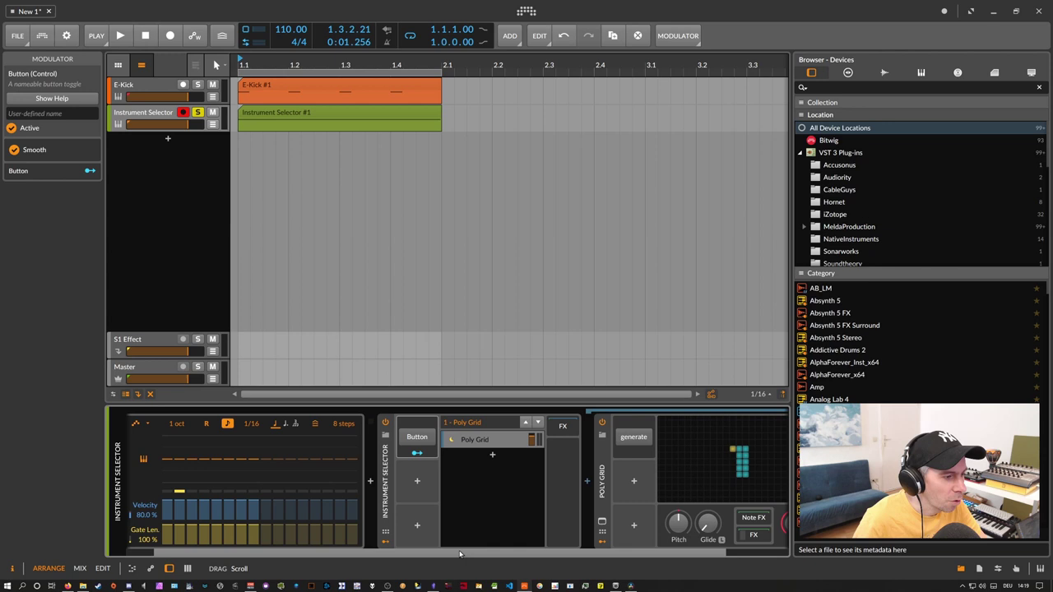
pyautogui.click(633, 444)
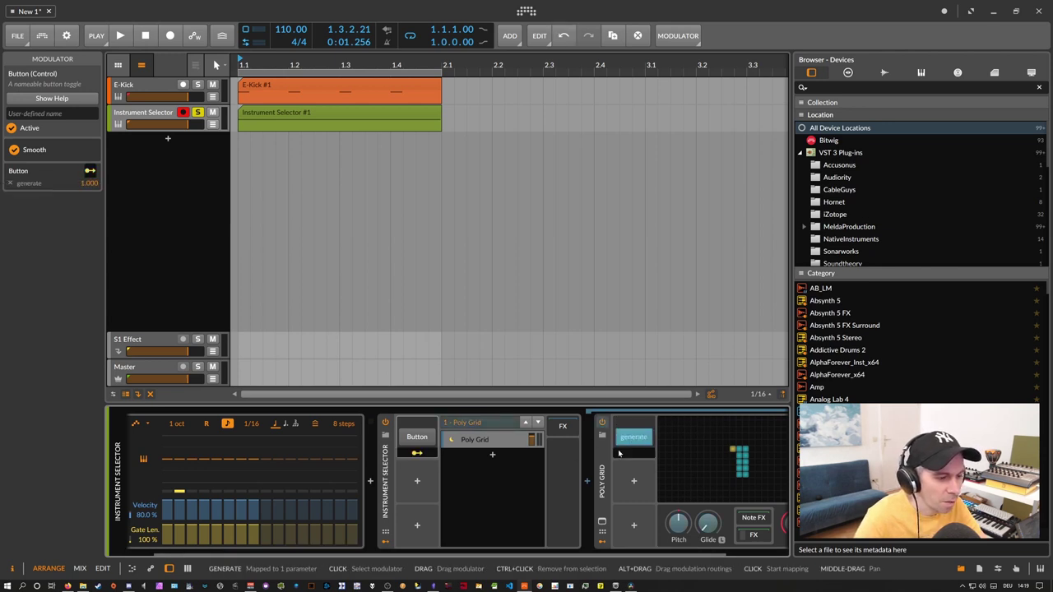
pyautogui.click(425, 454)
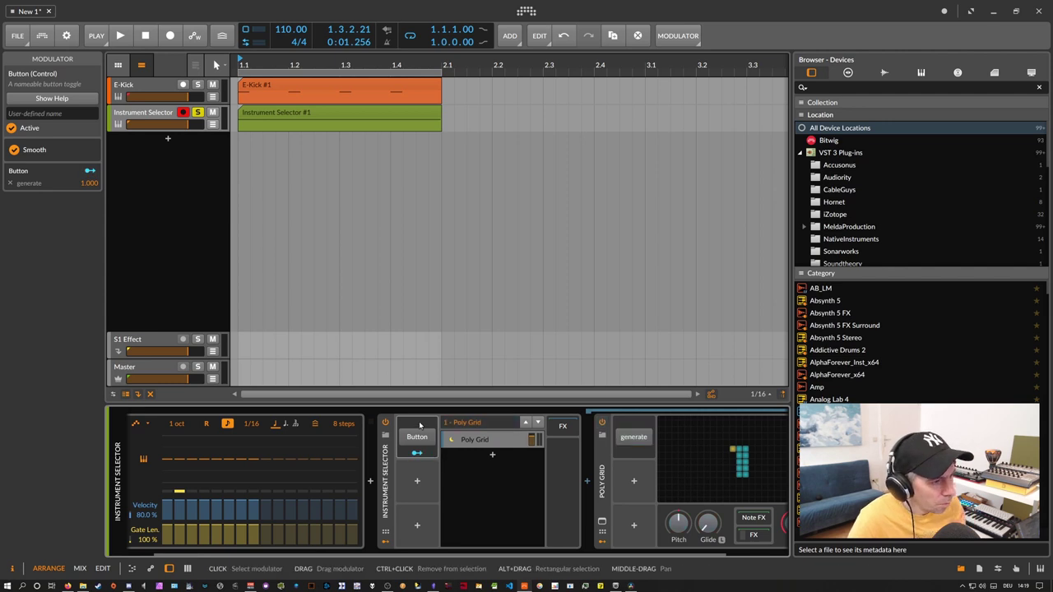
pyautogui.click(58, 113)
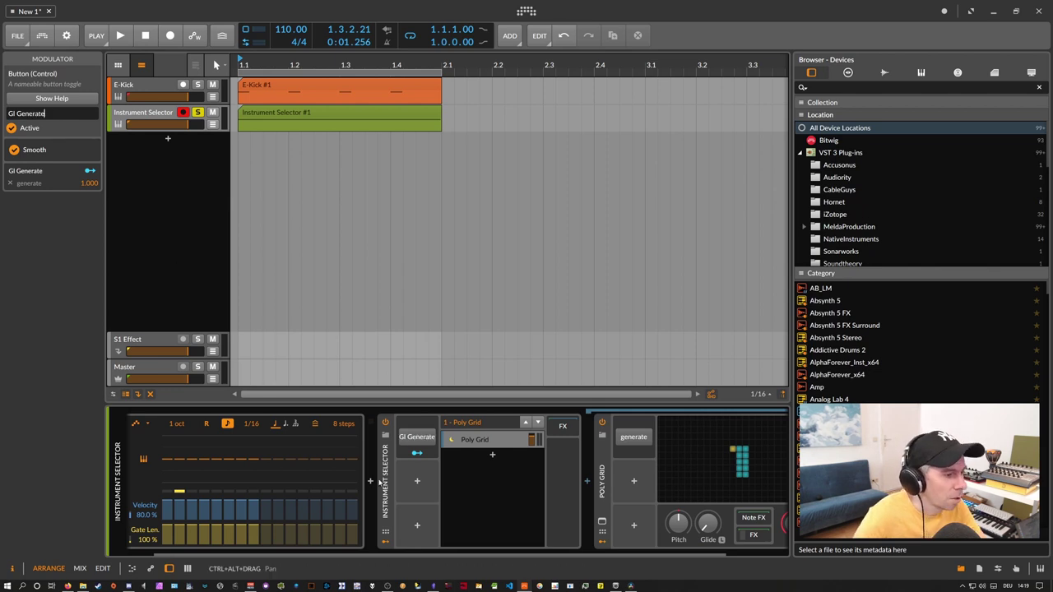
pyautogui.press('Return')
# - Duplicate the Poly Grid layer three times in the Instrument Selector and look through the copies
pyautogui.click(475, 445)
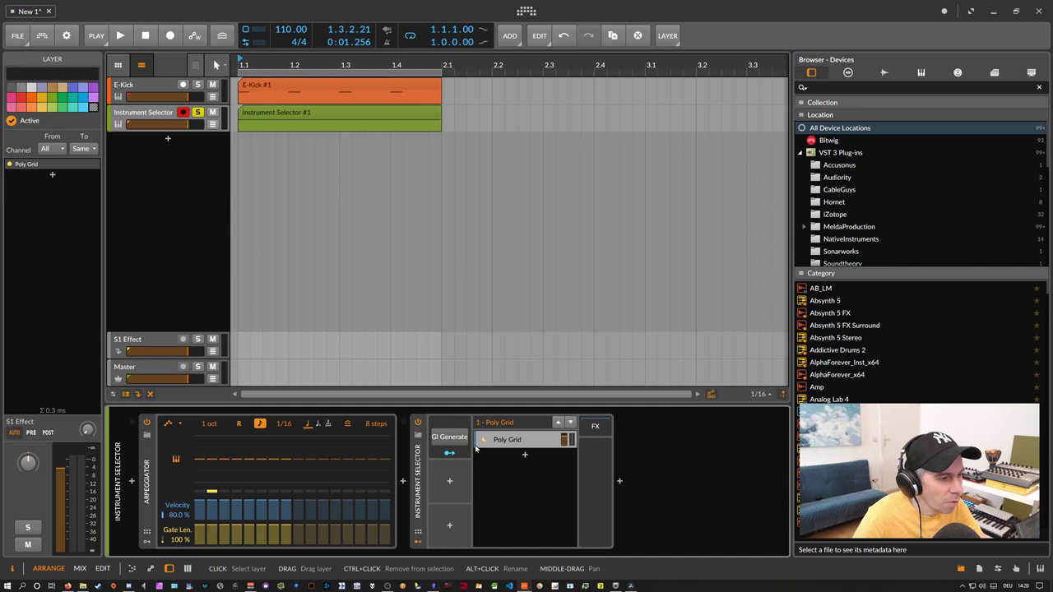
pyautogui.hotkey('ctrl', 'd')
pyautogui.hotkey('ctrl', 'd')
pyautogui.hotkey('ctrl', 'd')
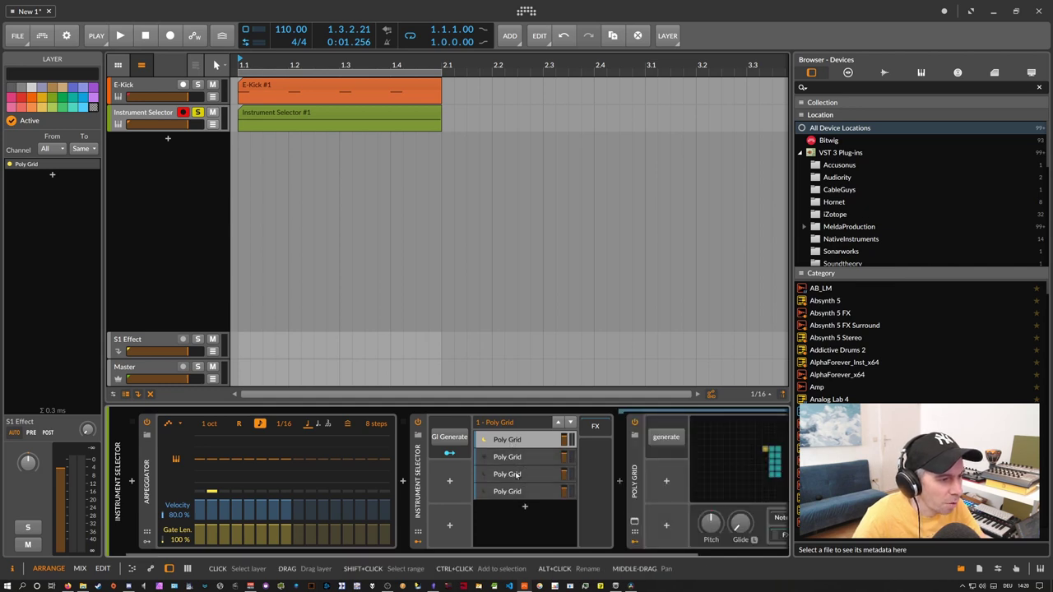
pyautogui.click(517, 474)
pyautogui.click(517, 491)
pyautogui.click(516, 474)
pyautogui.click(515, 457)
pyautogui.click(515, 441)
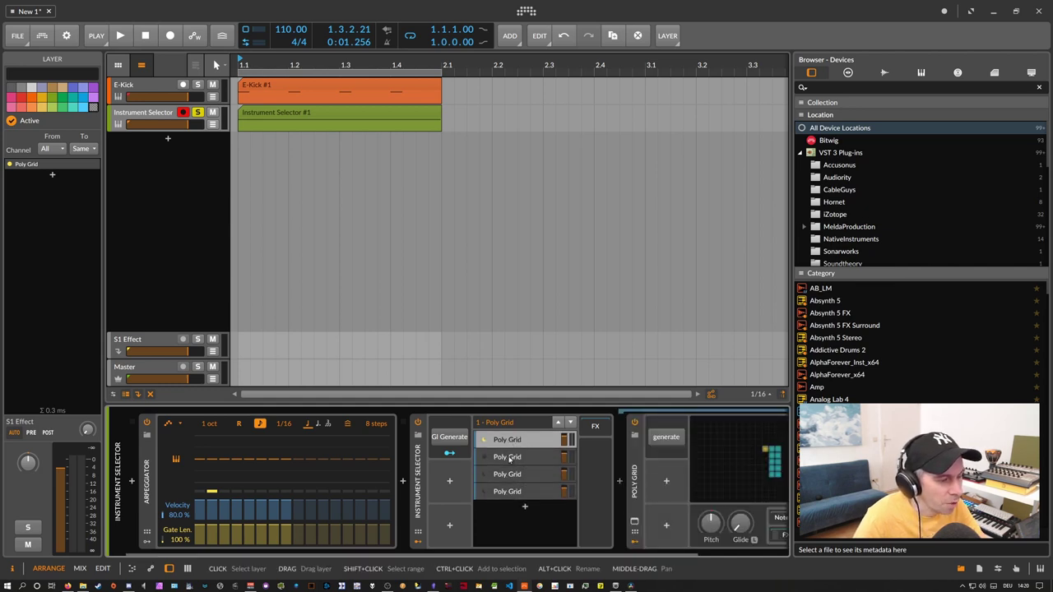
pyautogui.click(508, 457)
# - Set the Instrument Selector's mode to Round-robin so each new note triggers the next layer
pyautogui.click(420, 475)
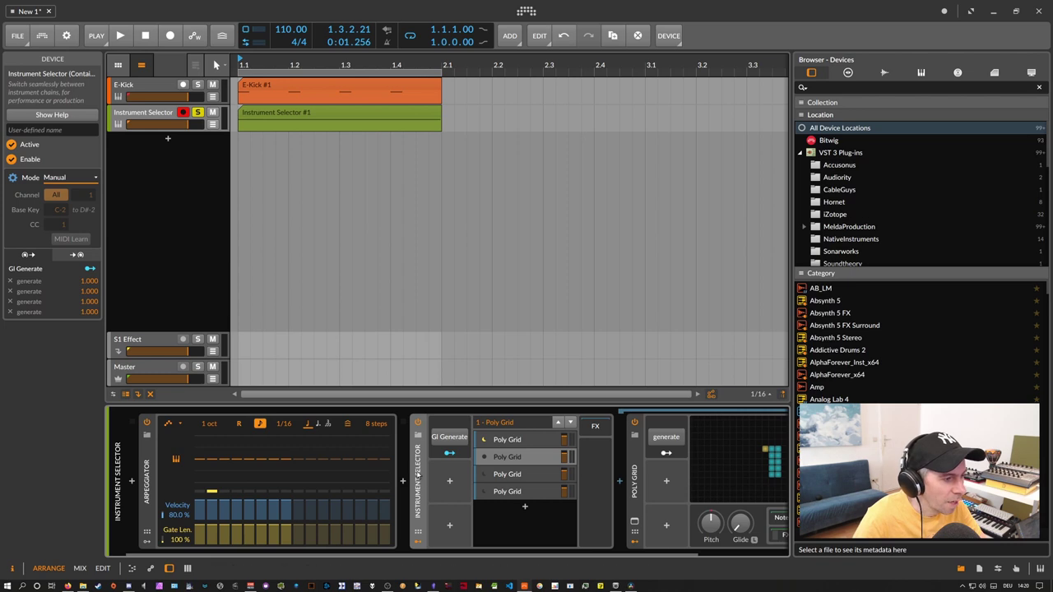
pyautogui.click(73, 177)
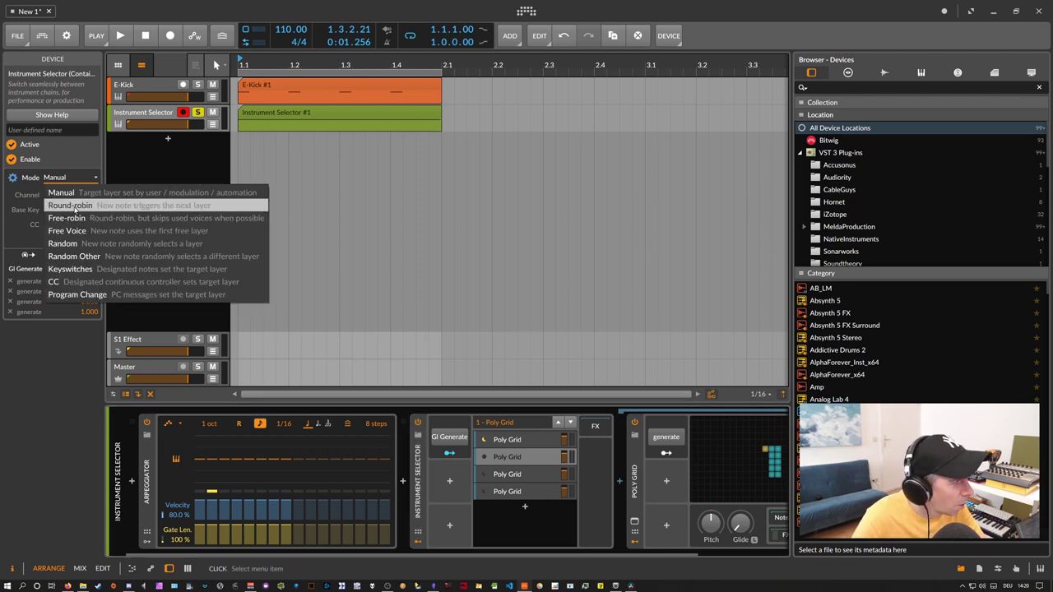
pyautogui.click(75, 210)
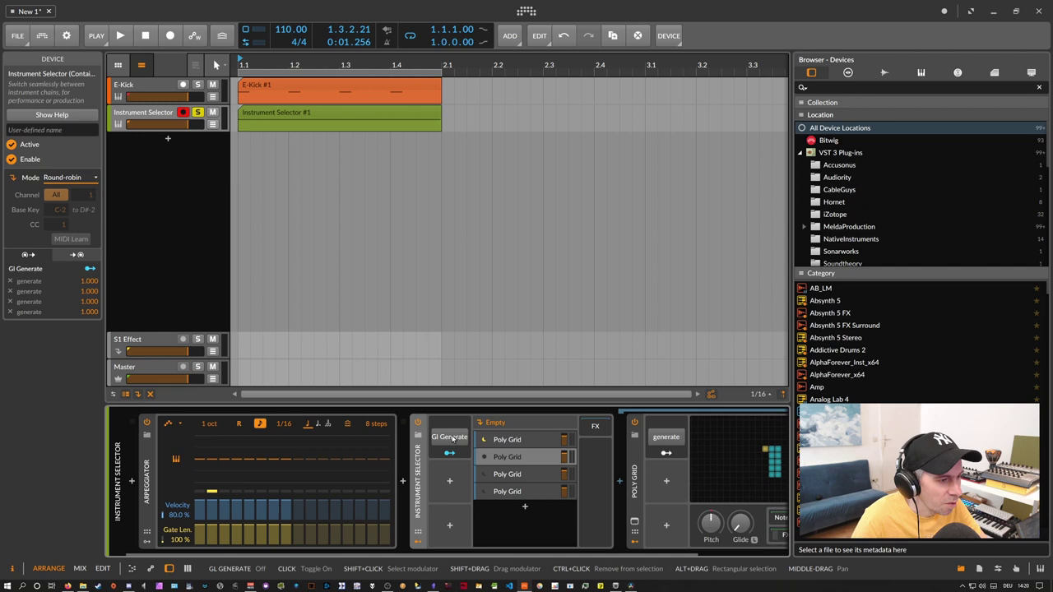
# - Examine the four Poly Grid layers and the Button and Dice patch in the first layer's Grid editor
pyautogui.click(525, 444)
pyautogui.click(520, 458)
pyautogui.click(517, 475)
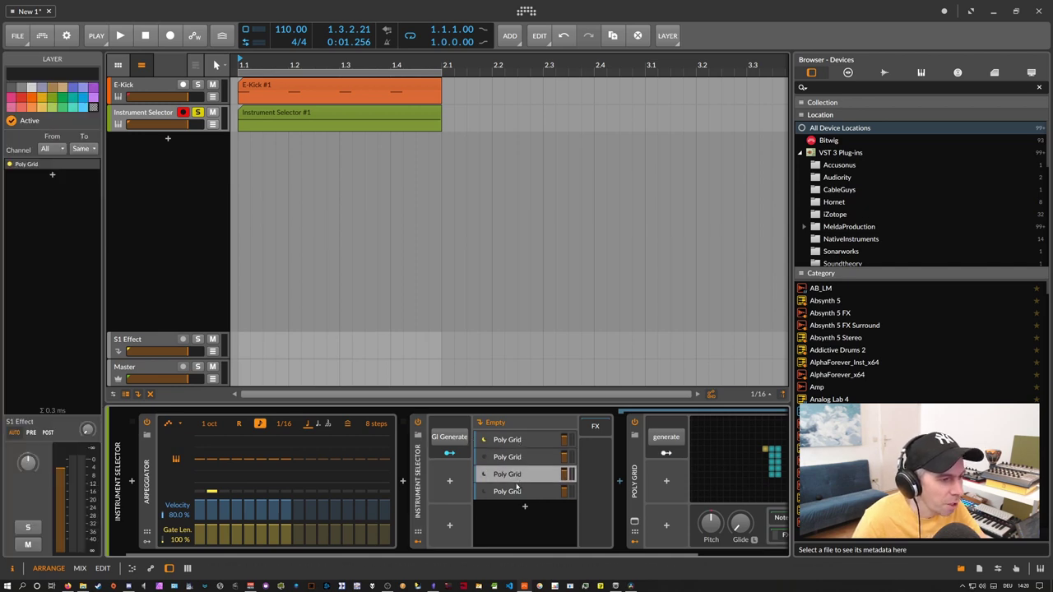
pyautogui.click(517, 492)
pyautogui.click(519, 441)
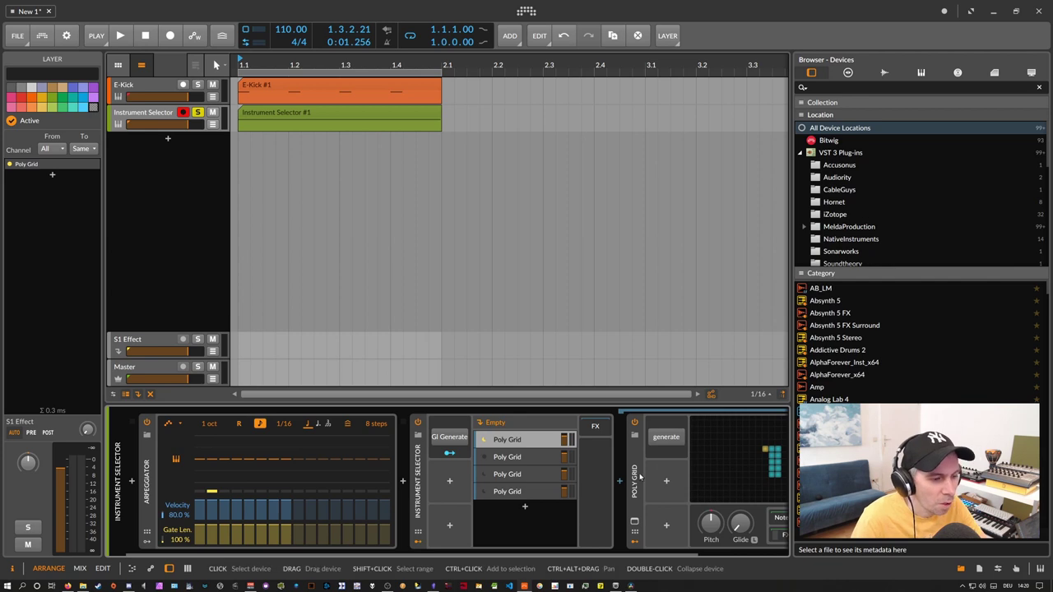
pyautogui.click(656, 451)
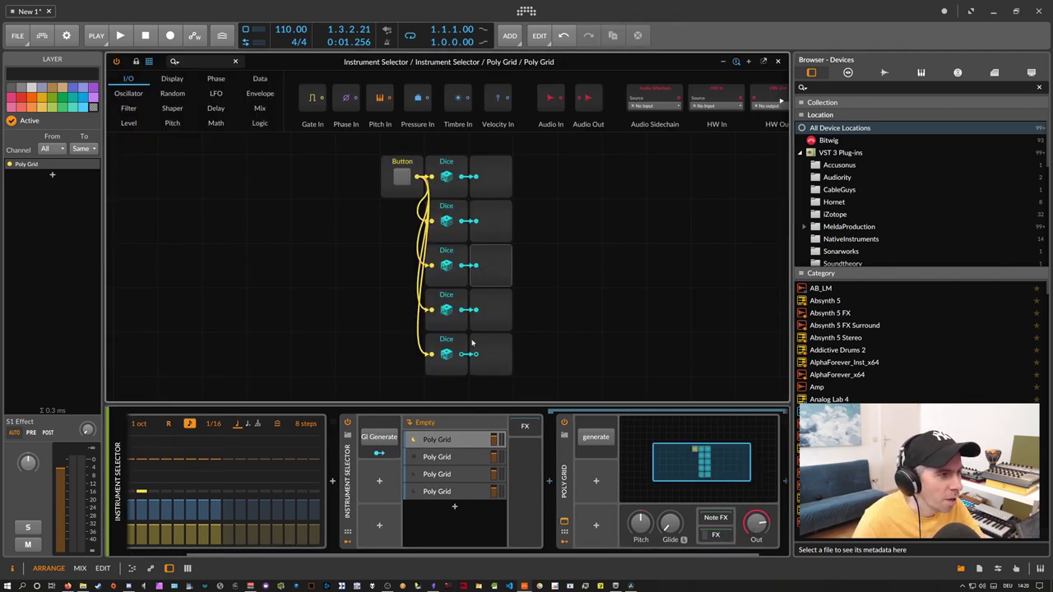
pyautogui.click(778, 62)
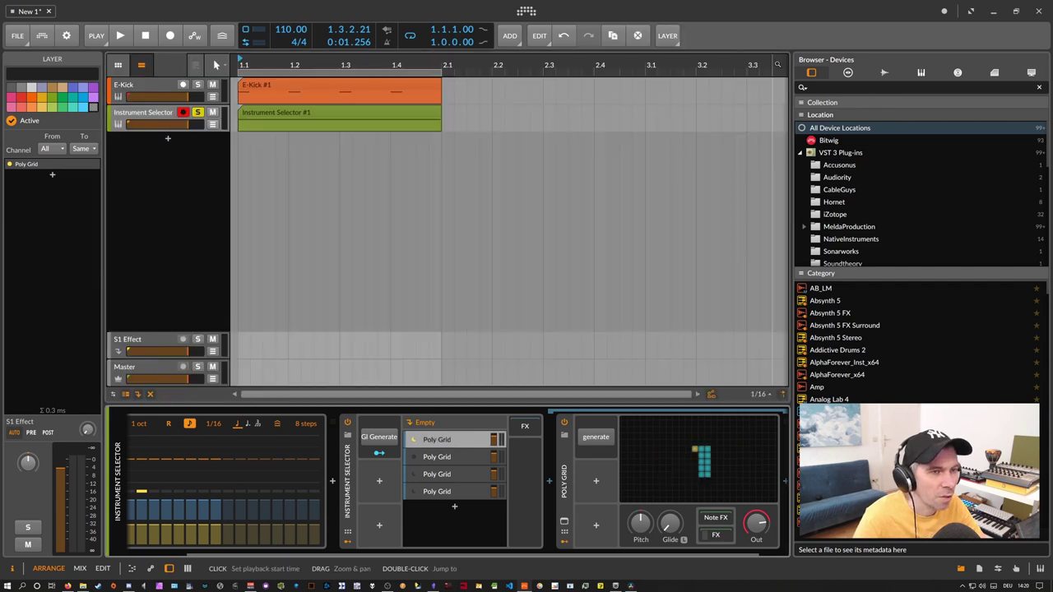
pyautogui.click(449, 456)
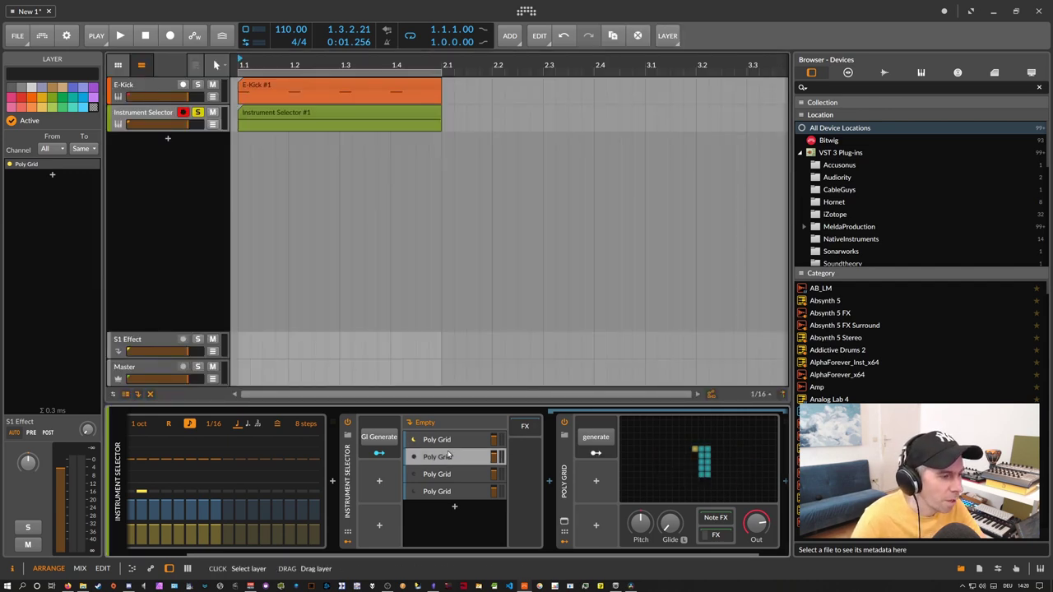
pyautogui.click(433, 462)
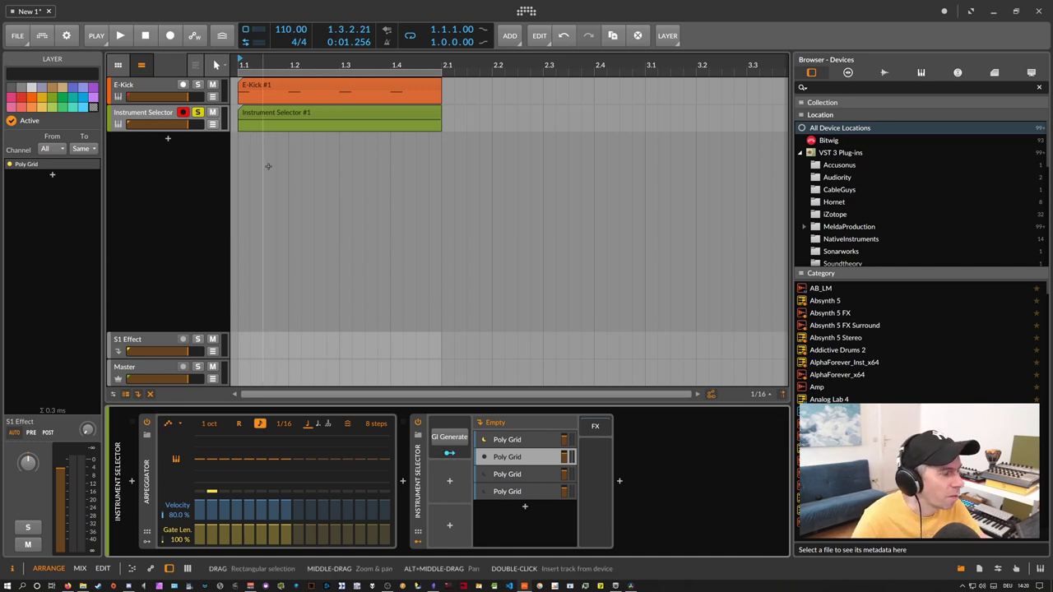
# - Audition the round-robin toms and the soloed E-Kick, and clear the solos so both tracks play together
pyautogui.press('space')
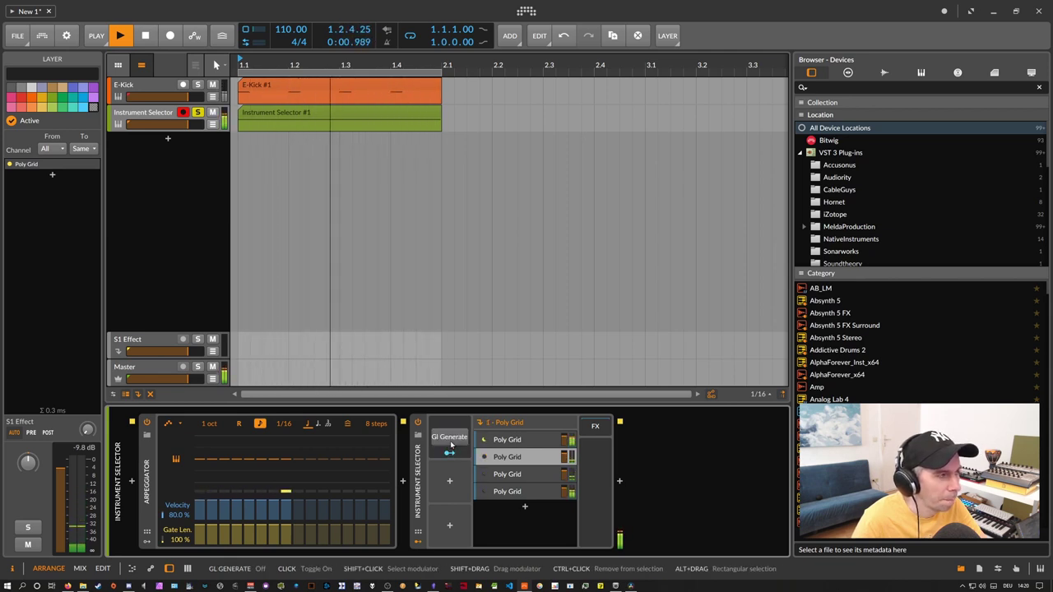
pyautogui.press('space')
pyautogui.click(198, 84)
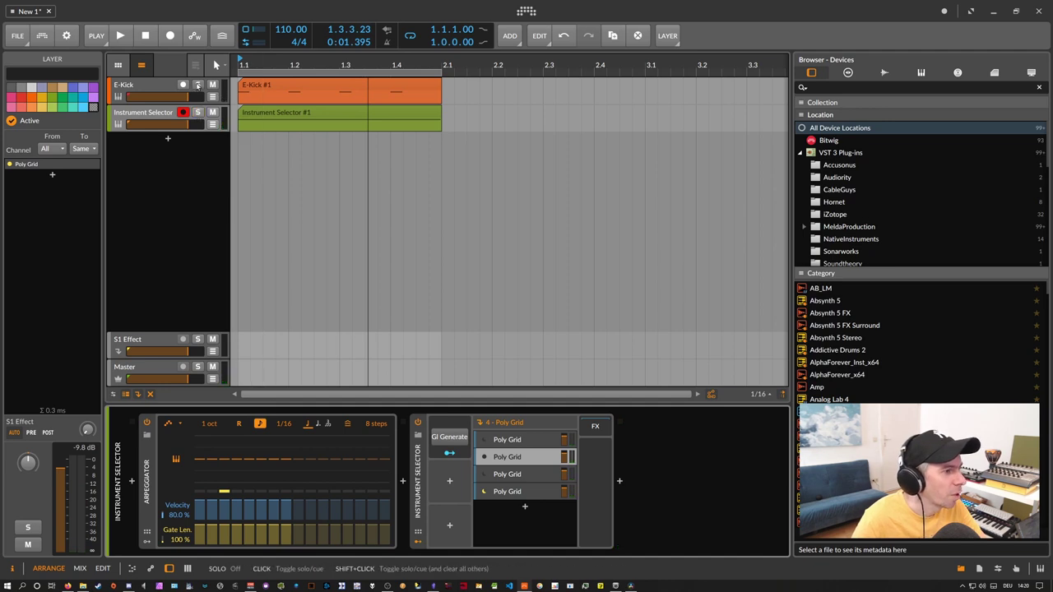
pyautogui.press('space')
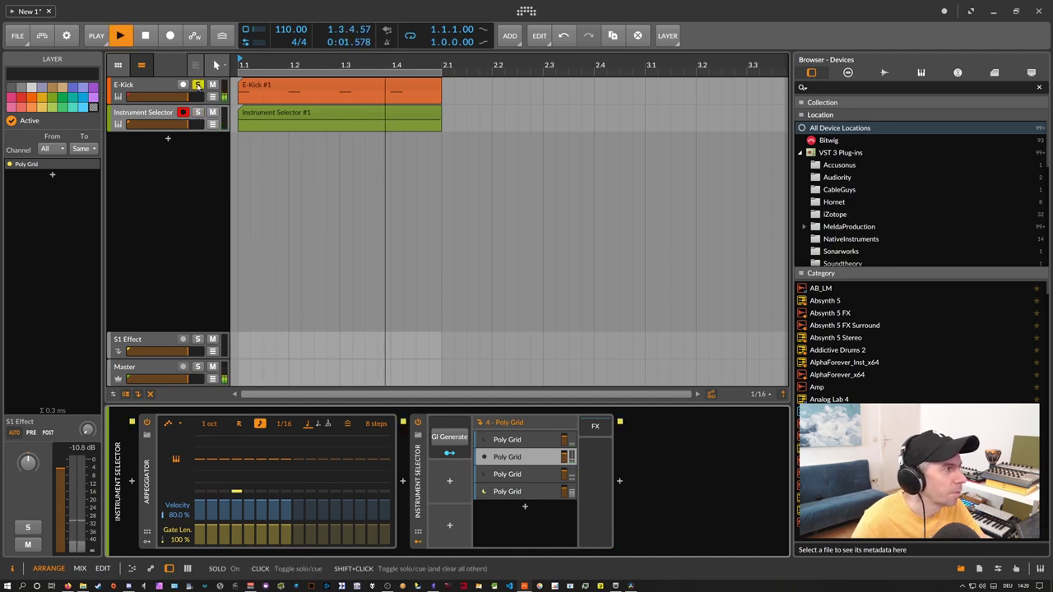
pyautogui.click(198, 84)
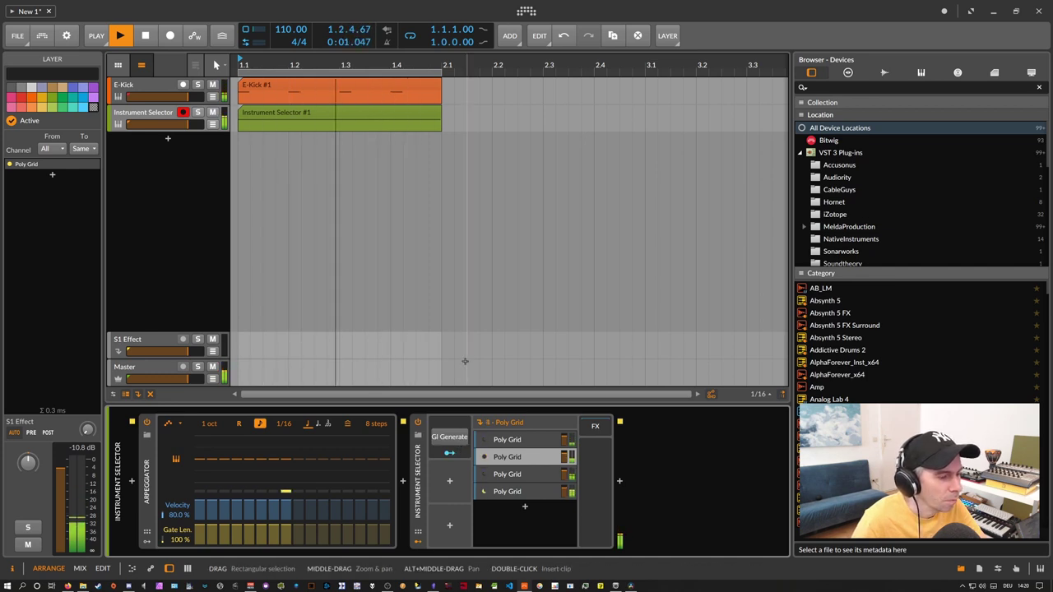
# - Delete the fourth Poly Grid layer from the Instrument Selector and audition the remaining three layers
pyautogui.press('space')
pyautogui.click(529, 492)
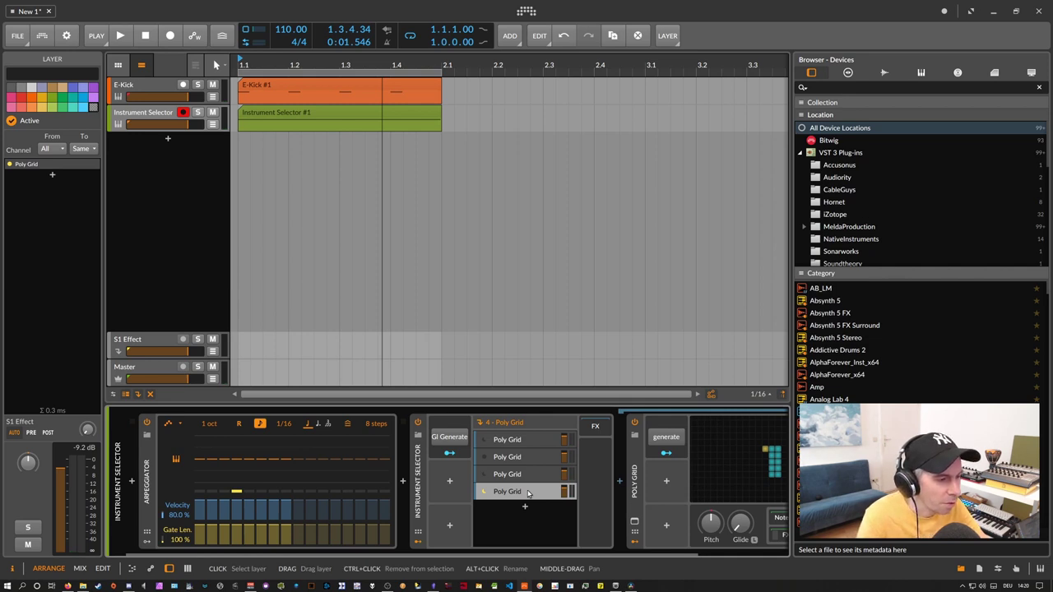
pyautogui.press('Delete')
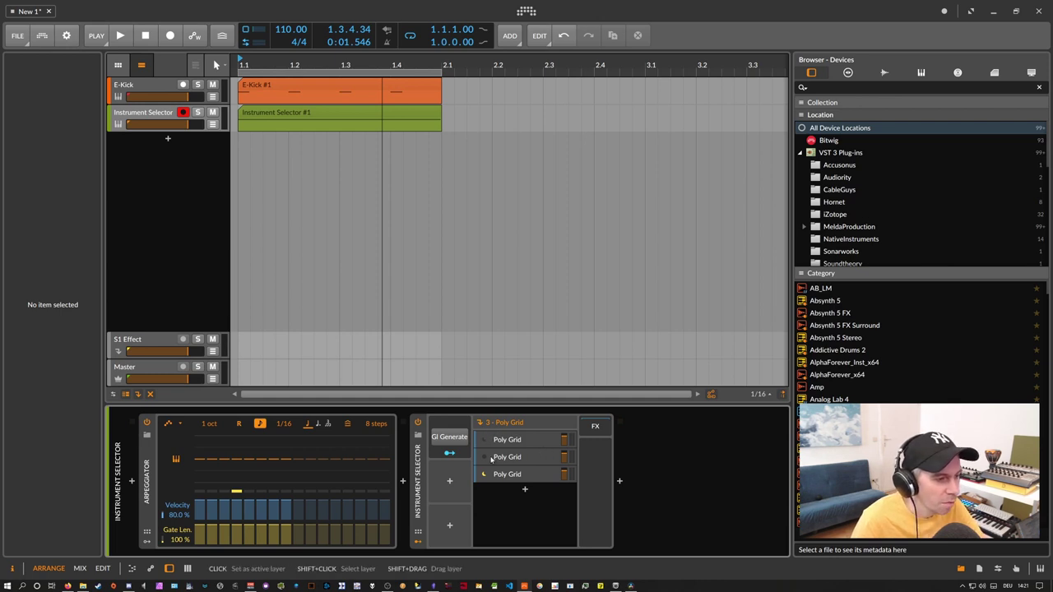
pyautogui.press('space')
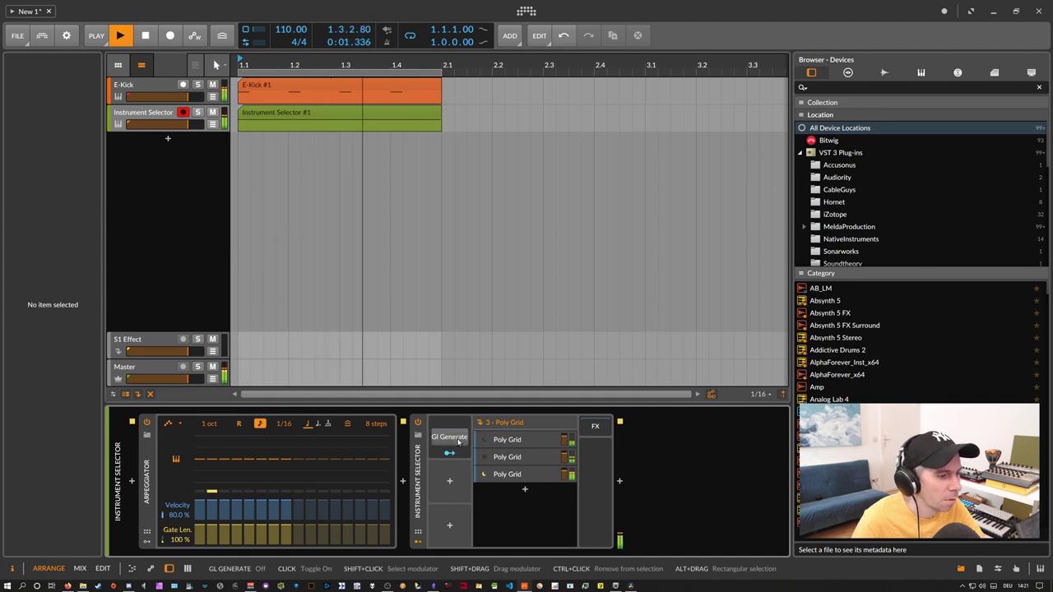
pyautogui.press('space')
# - Duplicate the last Poly Grid layer twice and regenerate the layers' sounds with GI Generate during playback
pyautogui.click(507, 477)
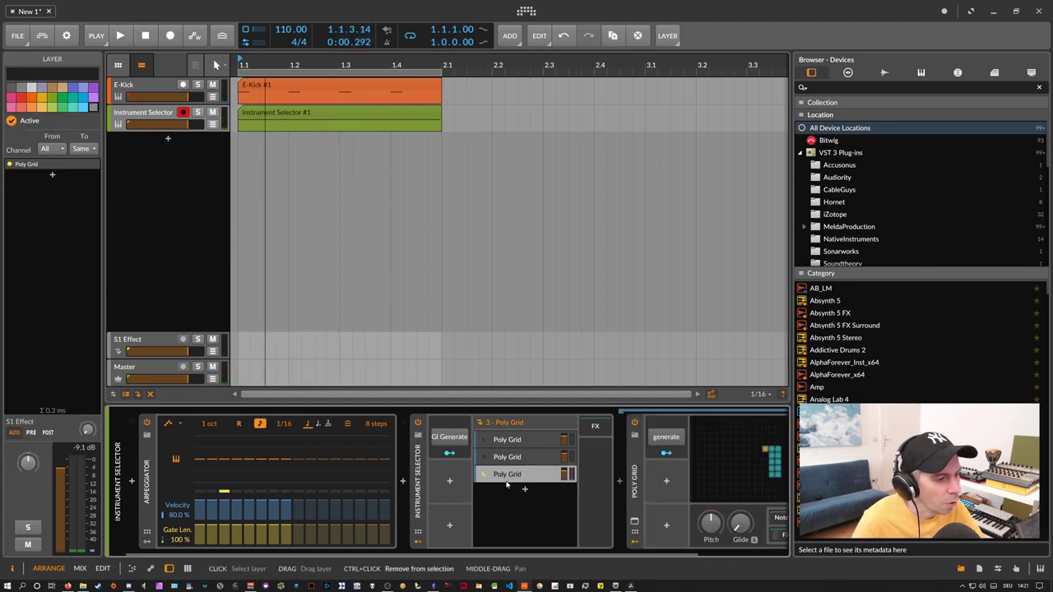
pyautogui.hotkey('ctrl', 'd')
pyautogui.click(507, 493)
pyautogui.hotkey('ctrl', 'd')
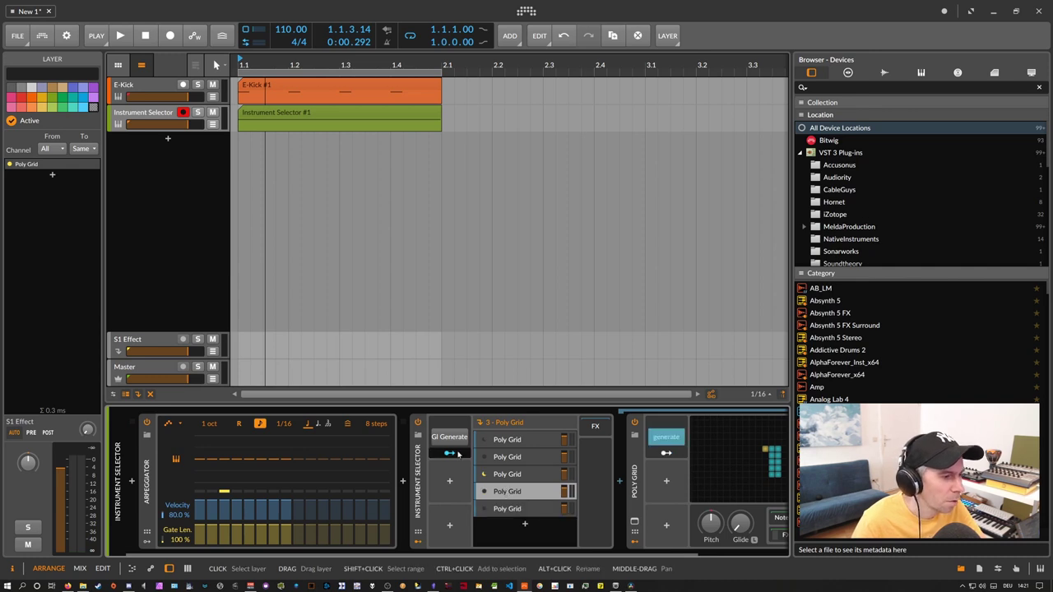
pyautogui.press('space')
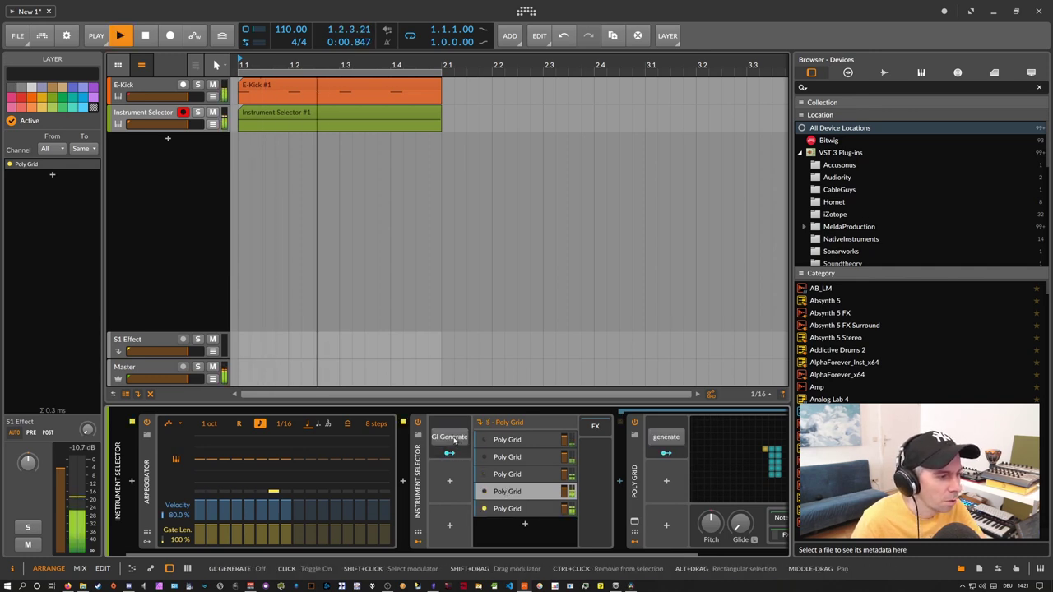
pyautogui.click(453, 440)
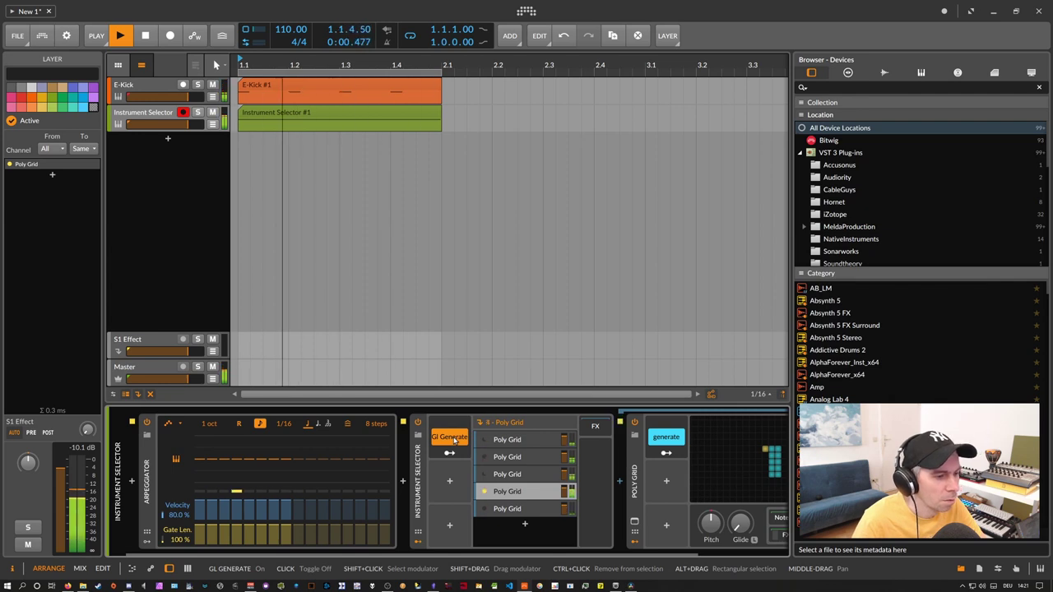
pyautogui.press('space')
# - Duplicate the Instrument Selector track together with its clip and select the copy
pyautogui.click(160, 119)
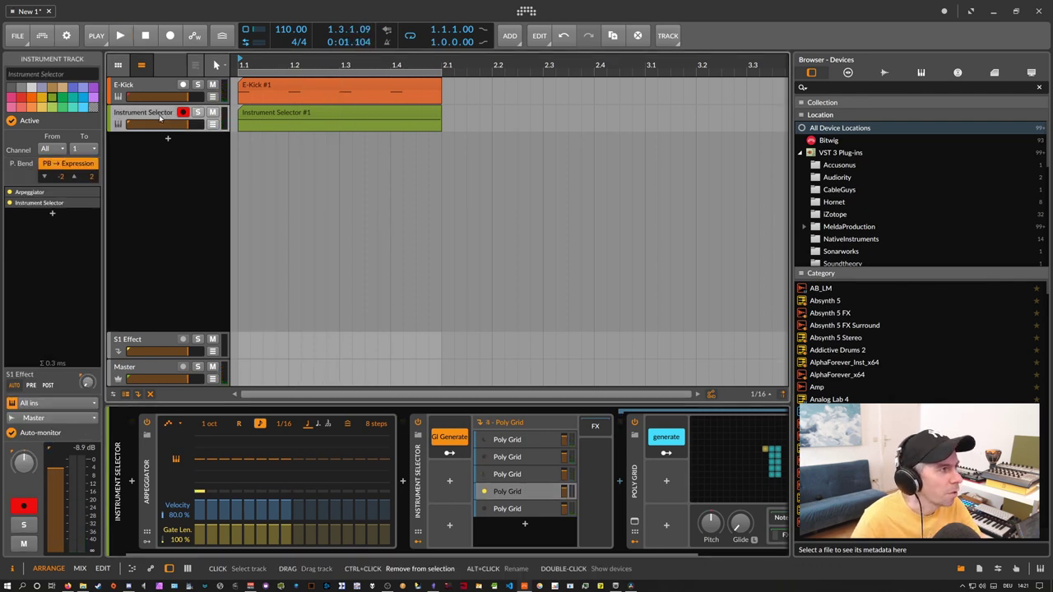
pyautogui.hotkey('ctrl', 'd')
pyautogui.click(251, 141)
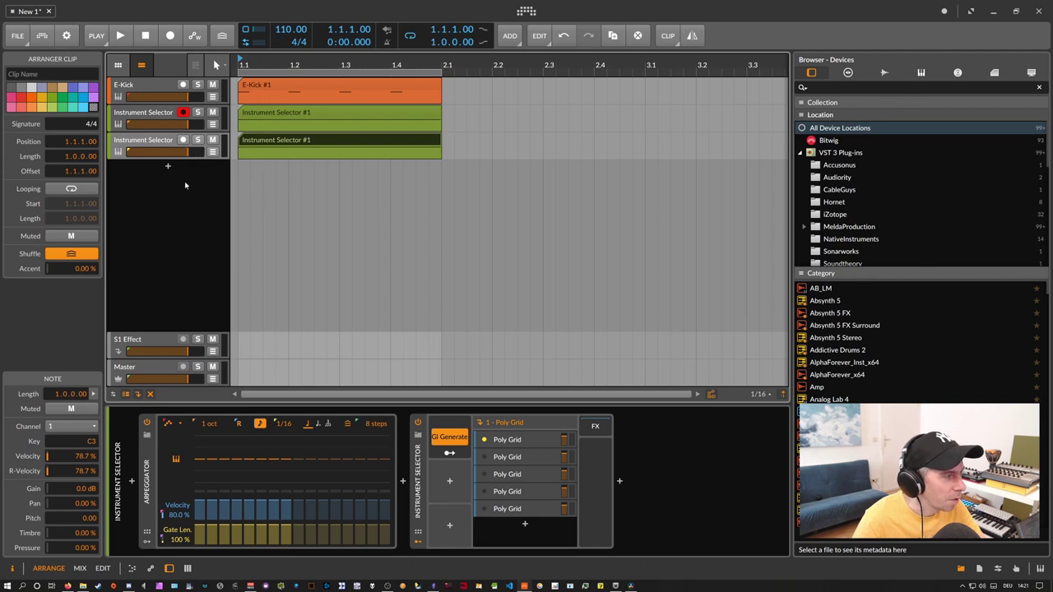
pyautogui.click(170, 142)
# - Delete the last two of the five Poly Grid layers in the duplicated track's Instrument Selector
pyautogui.click(449, 439)
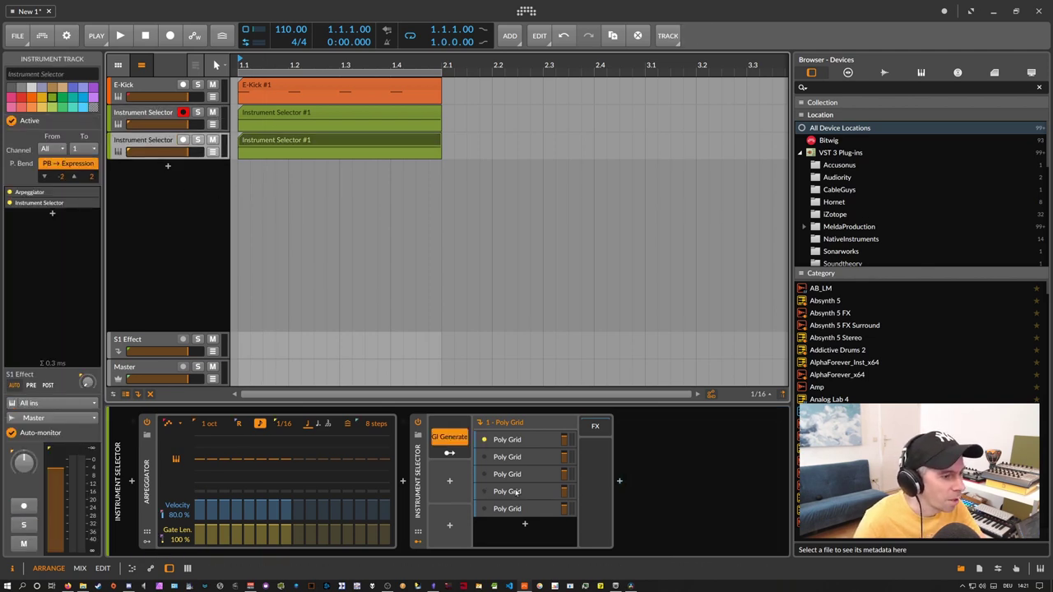
pyautogui.click(516, 509)
pyautogui.press('Delete')
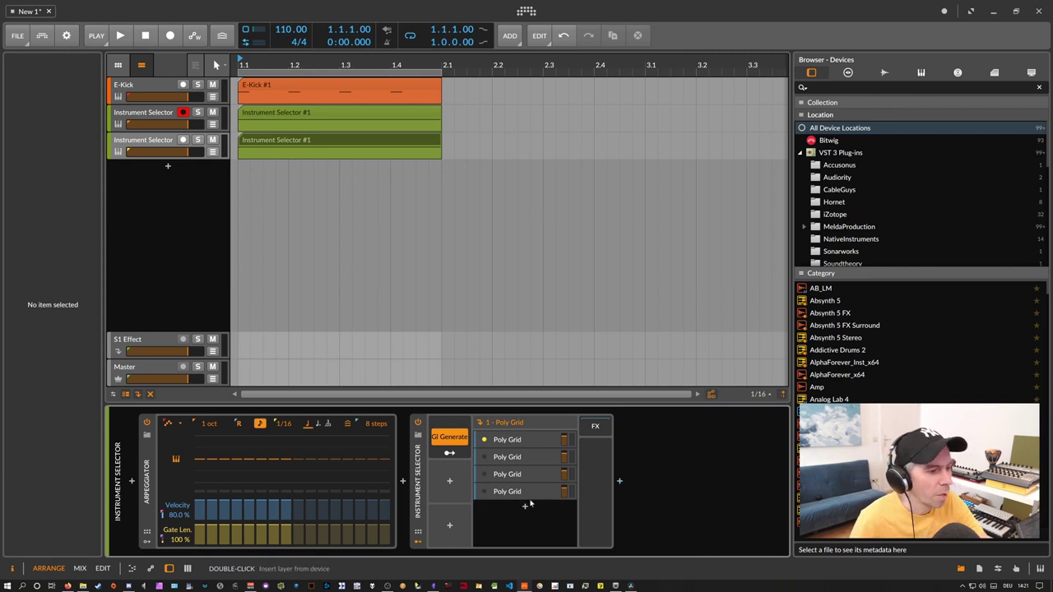
pyautogui.click(530, 494)
pyautogui.press('Delete')
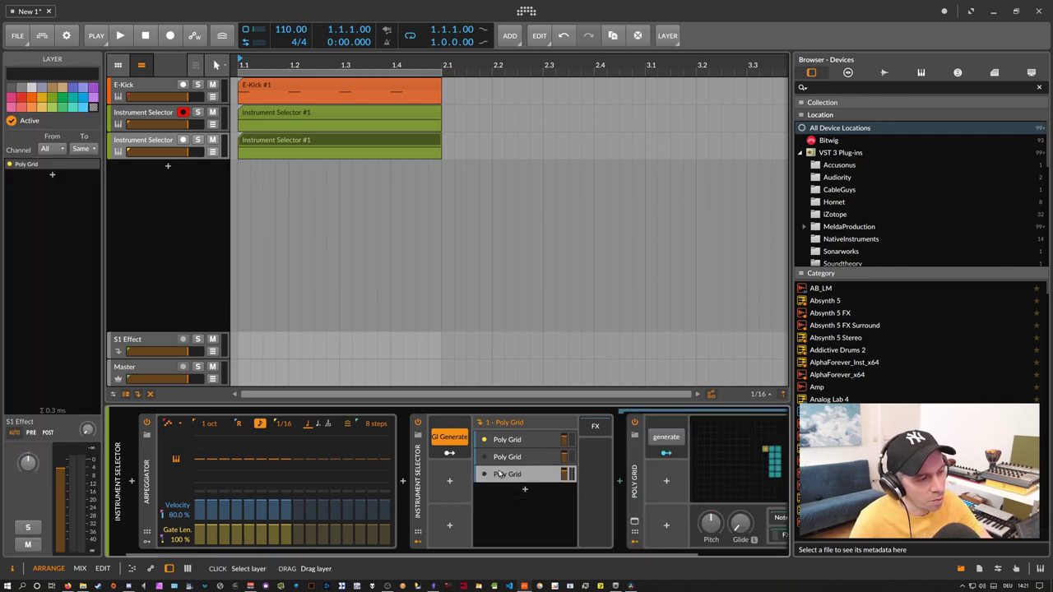
pyautogui.click(502, 474)
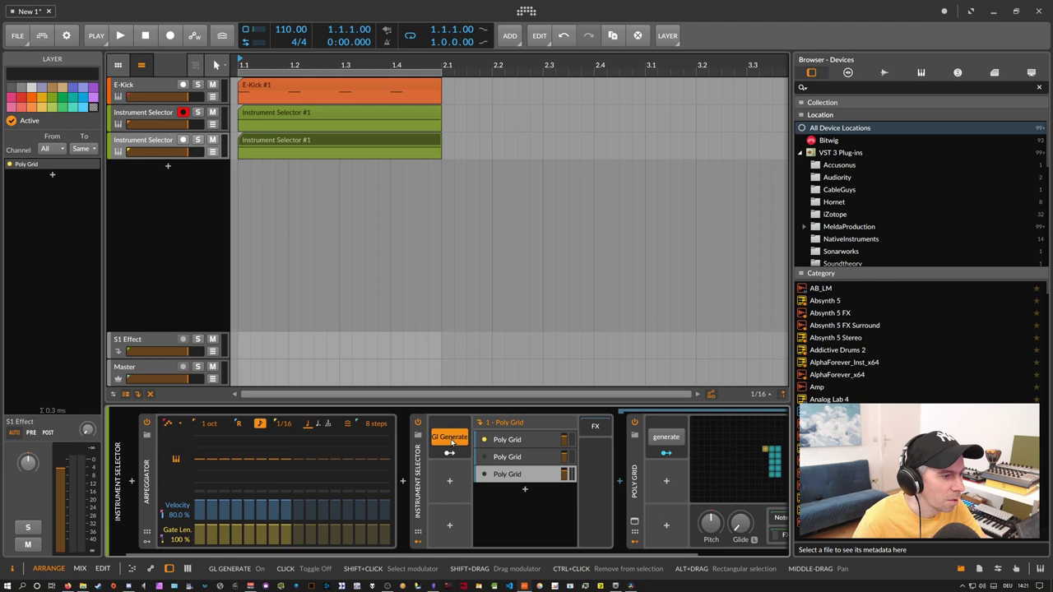
# - Audition the kick and both Instrument Selector tracks together
pyautogui.press('space')
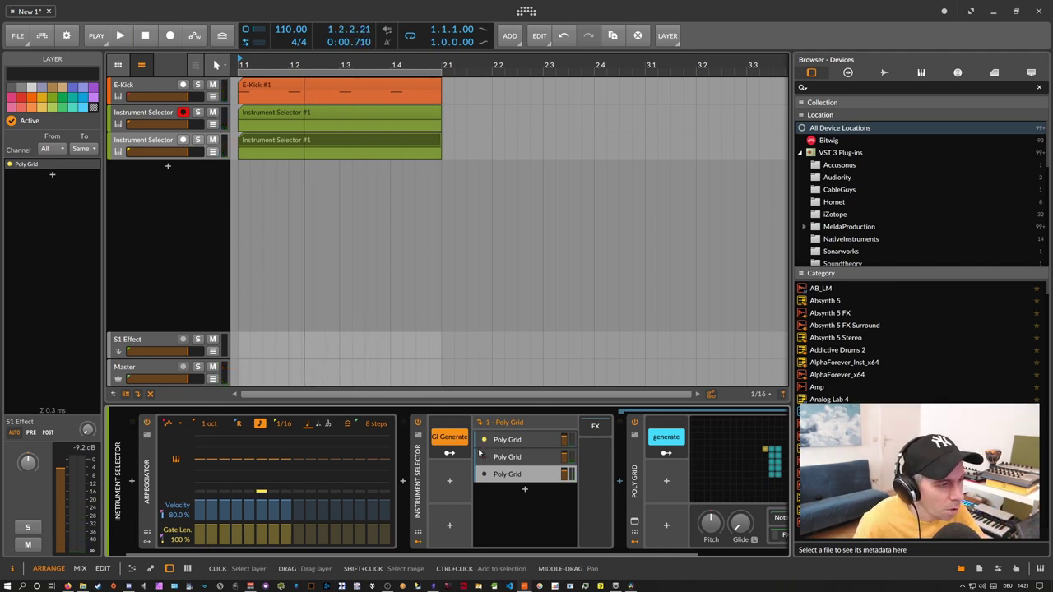
pyautogui.click(599, 430)
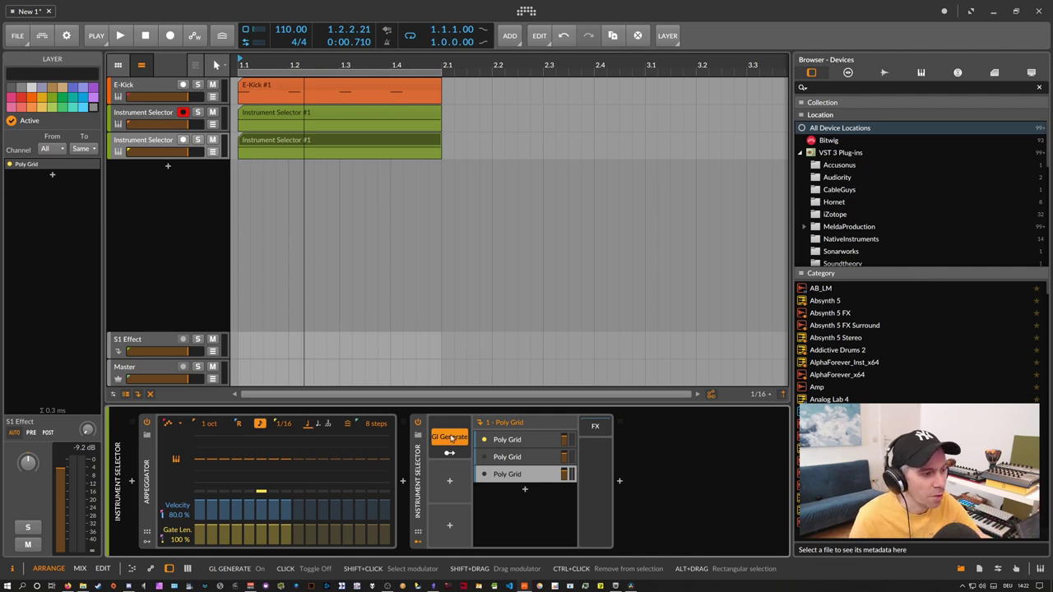
pyautogui.click(224, 177)
pyautogui.press('space')
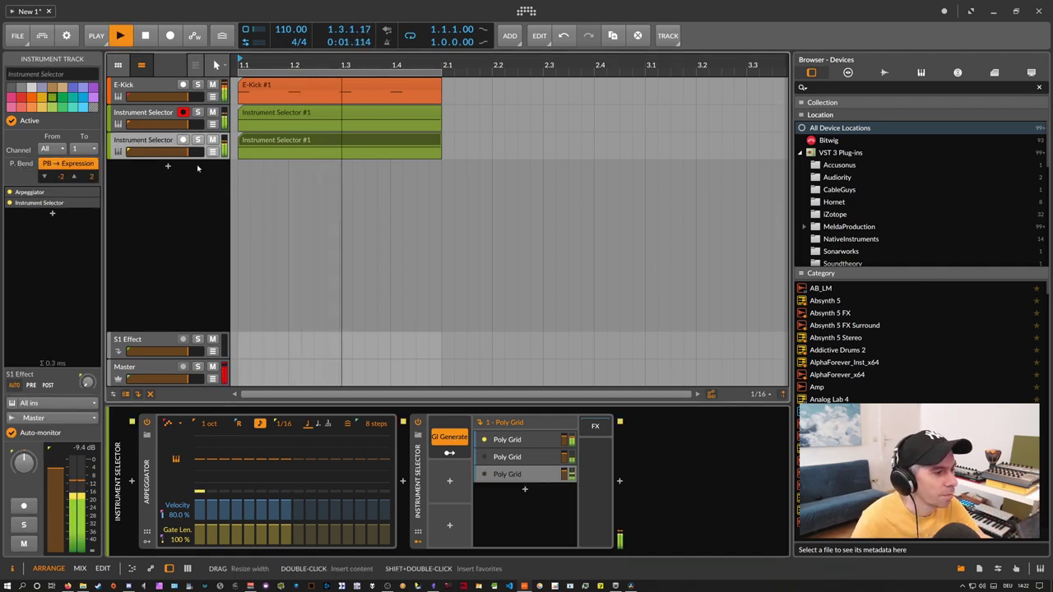
# - Delete the fifth Poly Grid layer from the original Instrument Selector track
pyautogui.click(155, 117)
pyautogui.click(524, 514)
pyautogui.press('Delete')
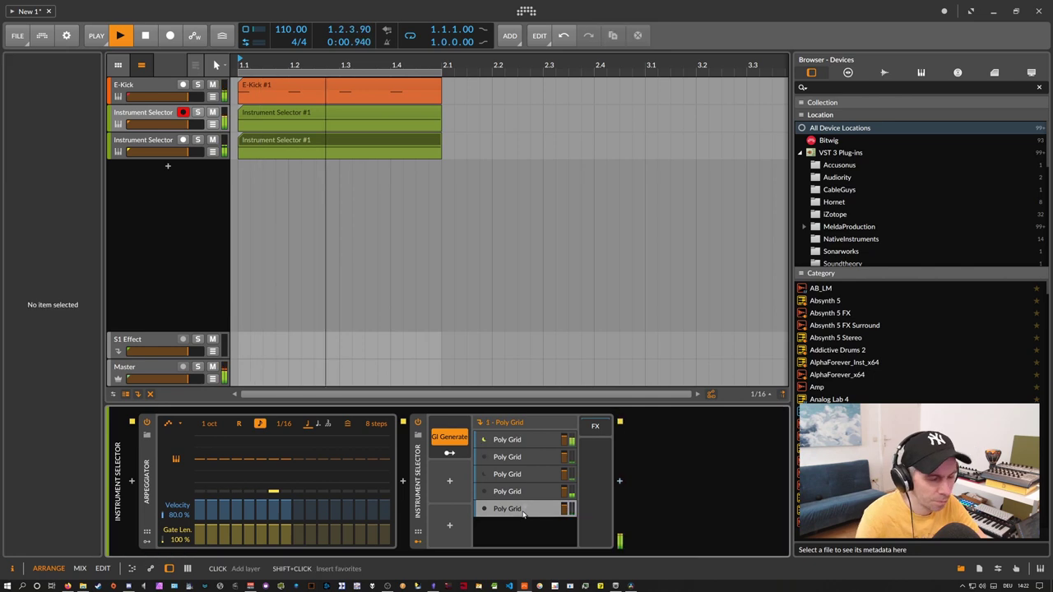
# - Regenerate the duplicated track's sounds with GI Generate, and disarm recording on the original Instrument Selector track
pyautogui.click(170, 141)
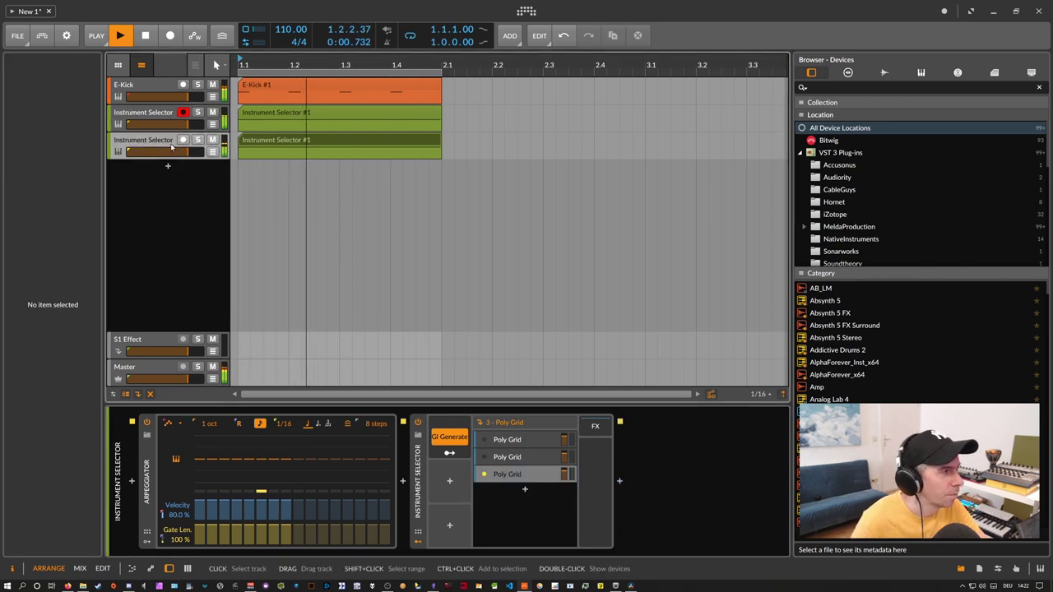
pyautogui.doubleClick(460, 441)
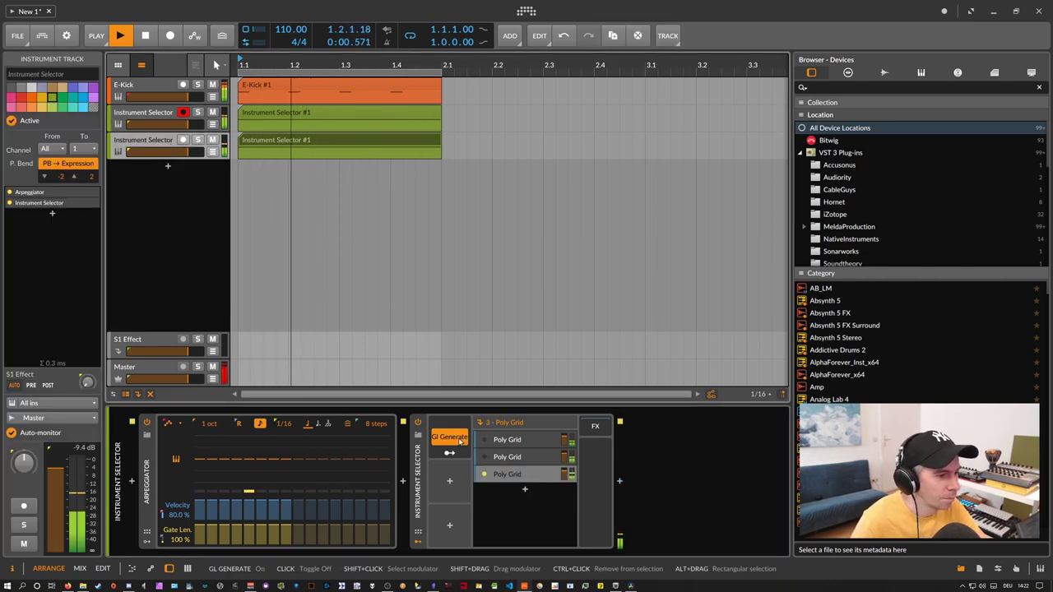
pyautogui.click(183, 112)
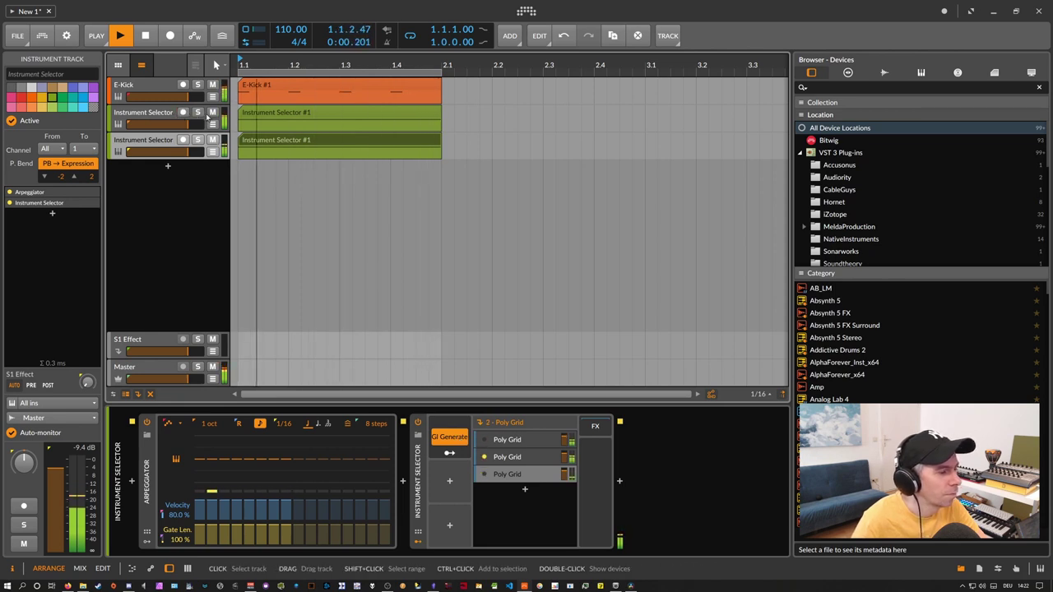
pyautogui.press('space')
# - Add a new instrument track with the E-Hat device below the two Instrument Selector tracks
pyautogui.doubleClick(169, 169)
pyautogui.write('hat')
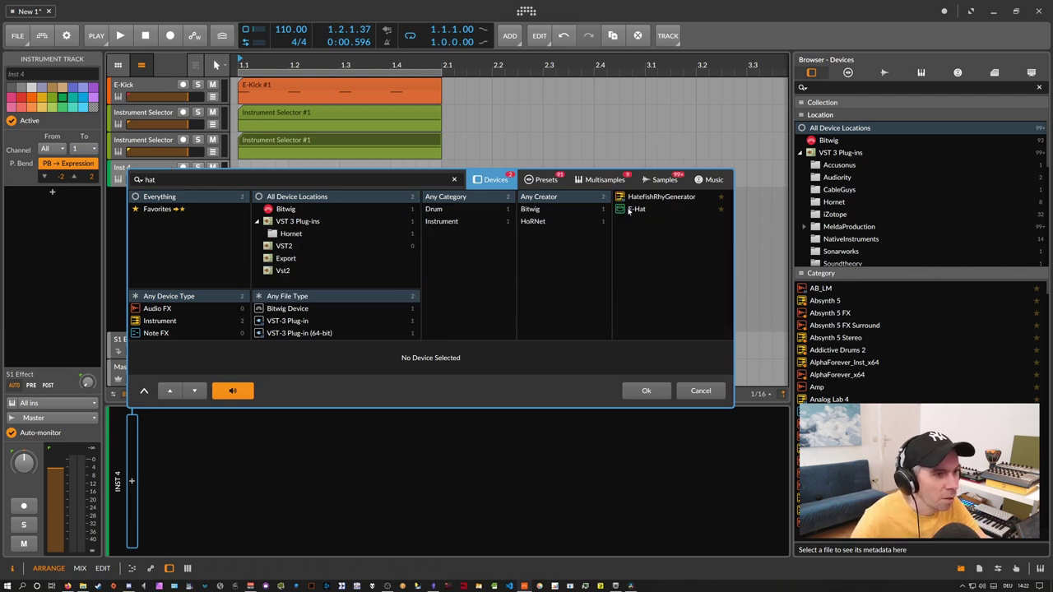
pyautogui.doubleClick(635, 209)
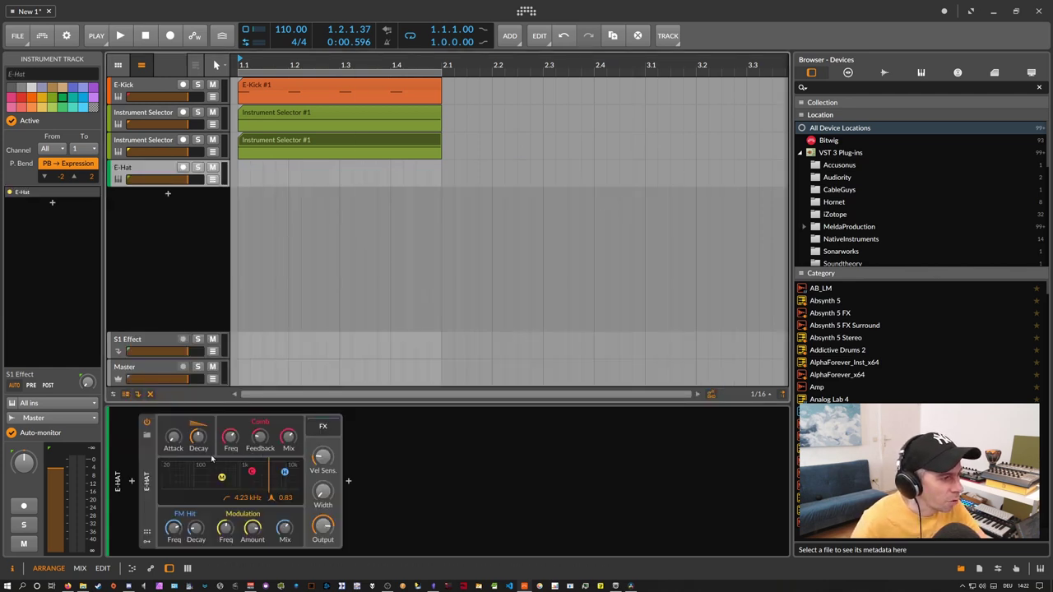
pyautogui.moveTo(200, 439)
pyautogui.mouseDown()
pyautogui.moveTo(200, 502)
pyautogui.moveTo(198, 436)
pyautogui.mouseUp()
# - Insert a Poly Grid ahead of the E-Hat and move the E-Hat into the Poly Grid's FX chain
pyautogui.click(132, 481)
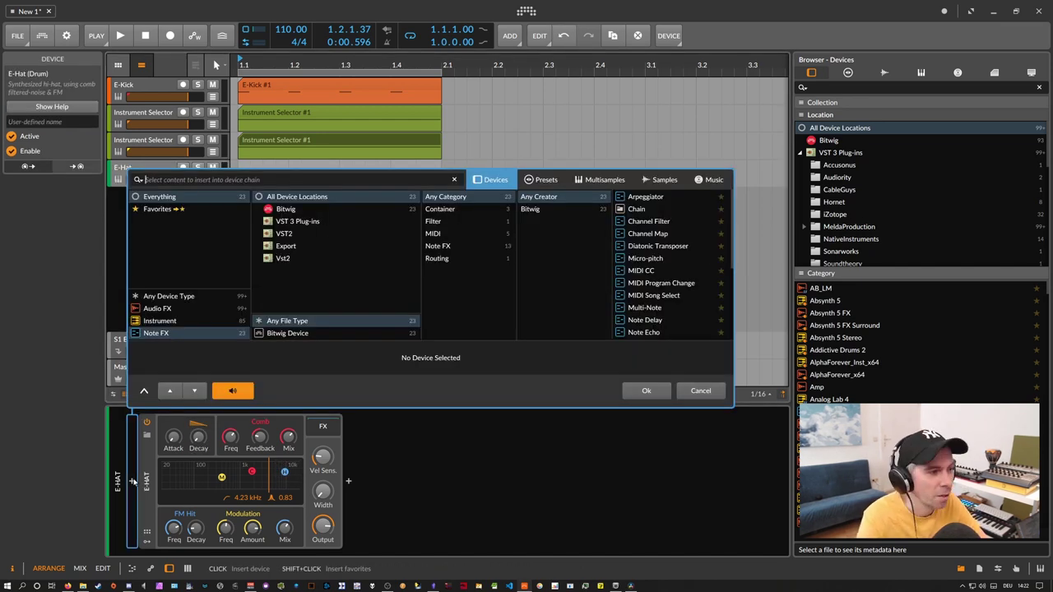
pyautogui.write('poly')
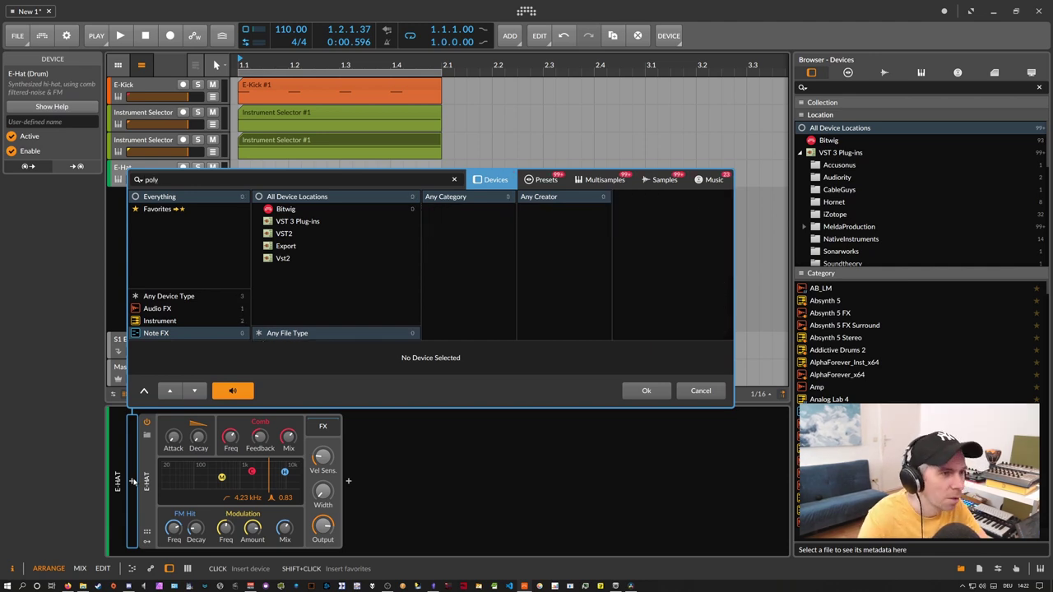
pyautogui.click(185, 297)
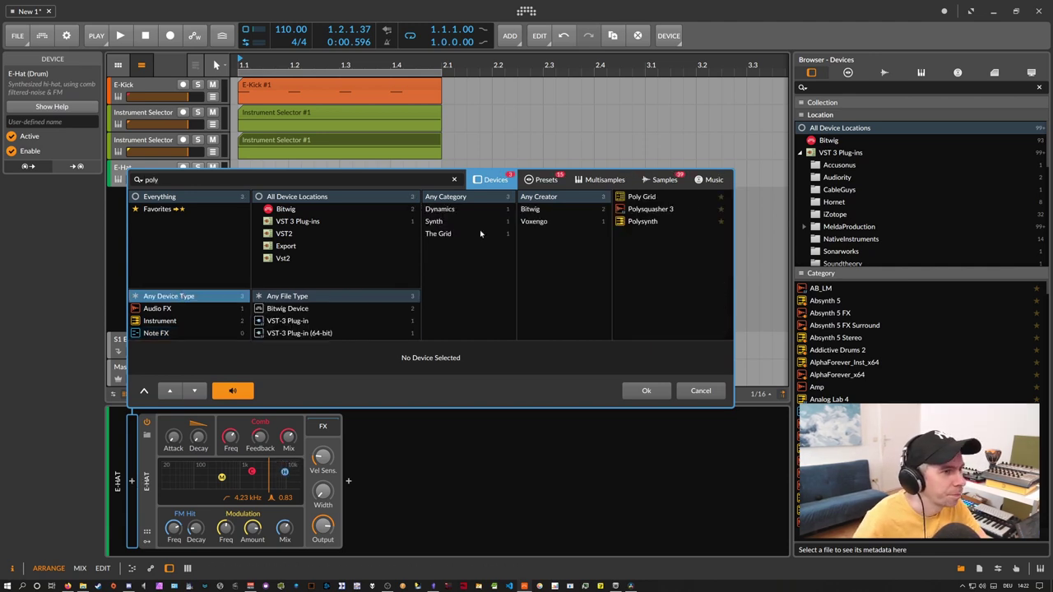
pyautogui.doubleClick(646, 198)
pyautogui.moveTo(346, 482); pyautogui.dragTo(311, 496)
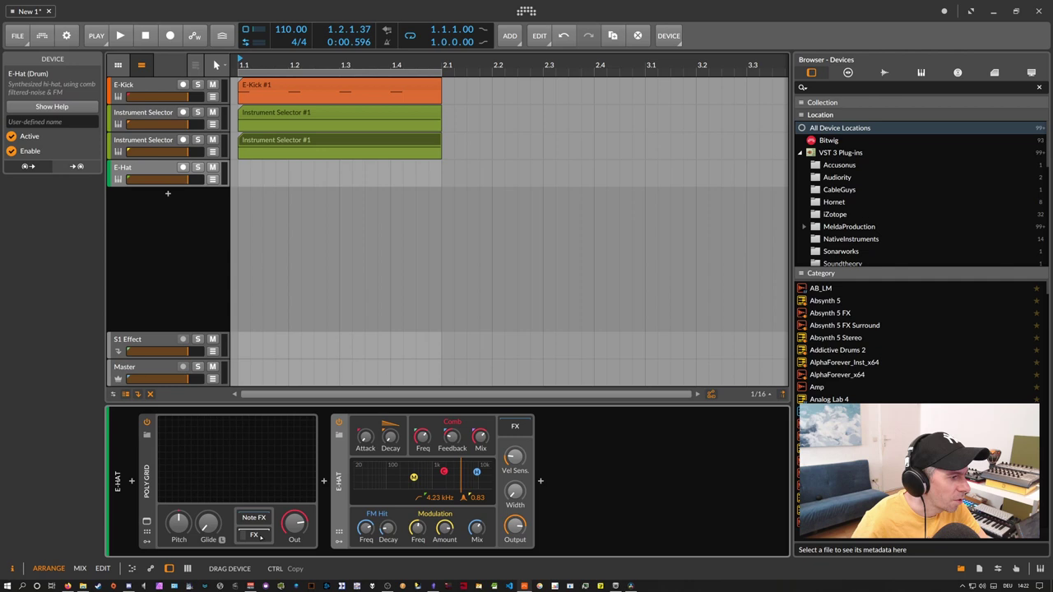
pyautogui.moveTo(260, 535); pyautogui.dragTo(256, 536)
# - Turn down the E-Hat's Comb Freq and Feedback, FM Hit and Modulation knobs, and set velocity sensitivity to +30.0 dB
pyautogui.hotkey('ctrl', 'z')
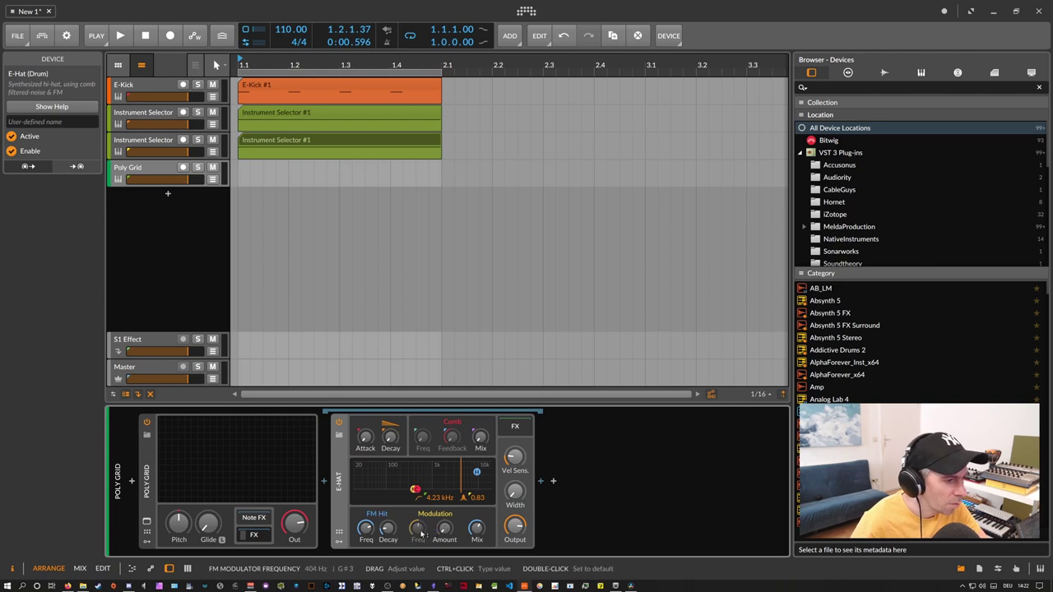
pyautogui.moveTo(418, 527); pyautogui.dragTo(476, 537)
pyautogui.moveTo(519, 492); pyautogui.dragTo(523, 478)
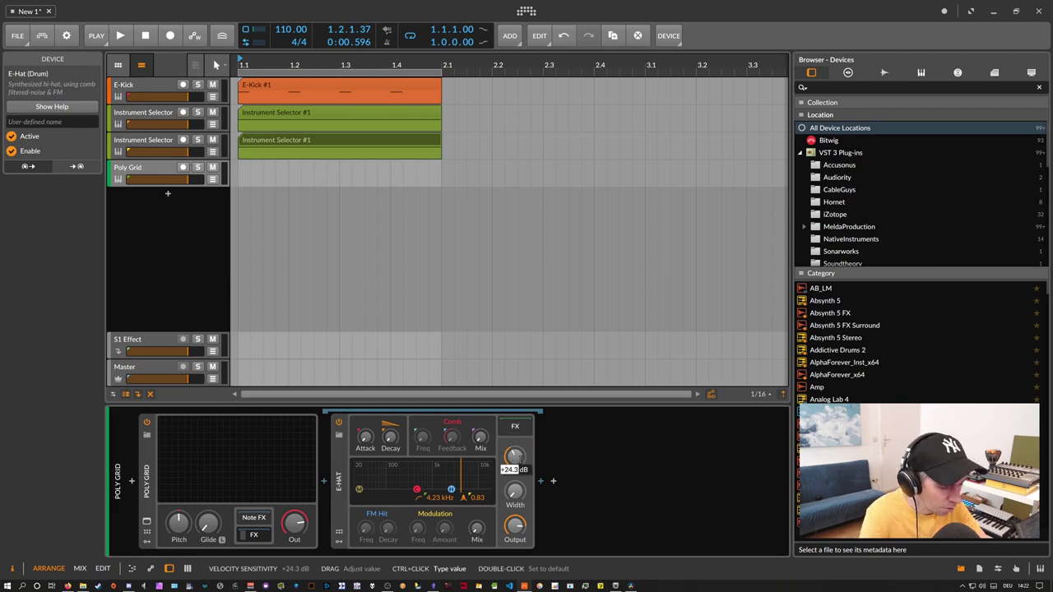
pyautogui.doubleClick(517, 458)
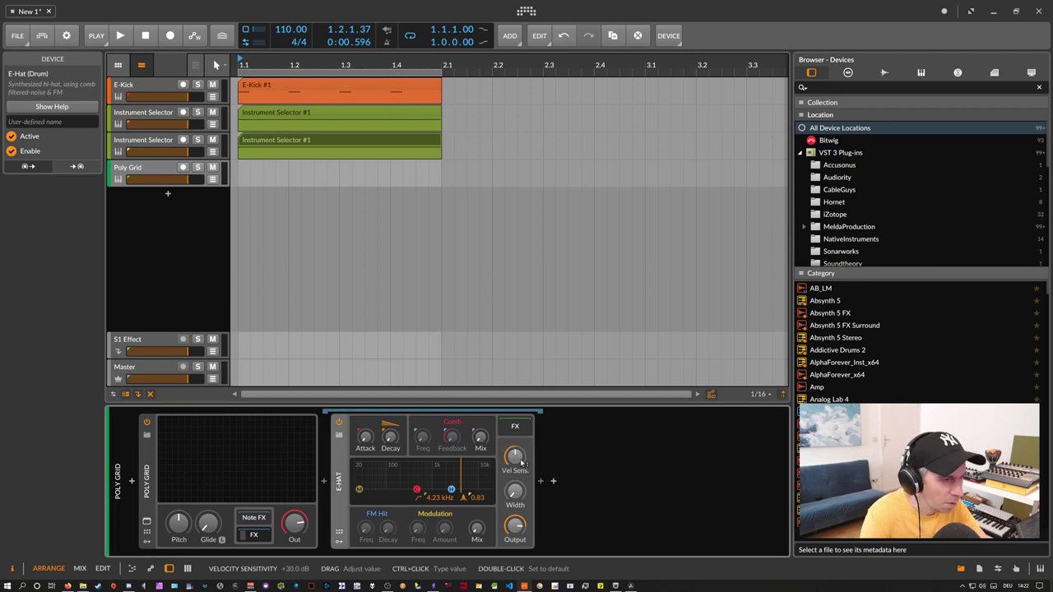
# - Add a Button and a Dice module to the empty Poly Grid patch, with the Button triggering the Dice
pyautogui.click(227, 495)
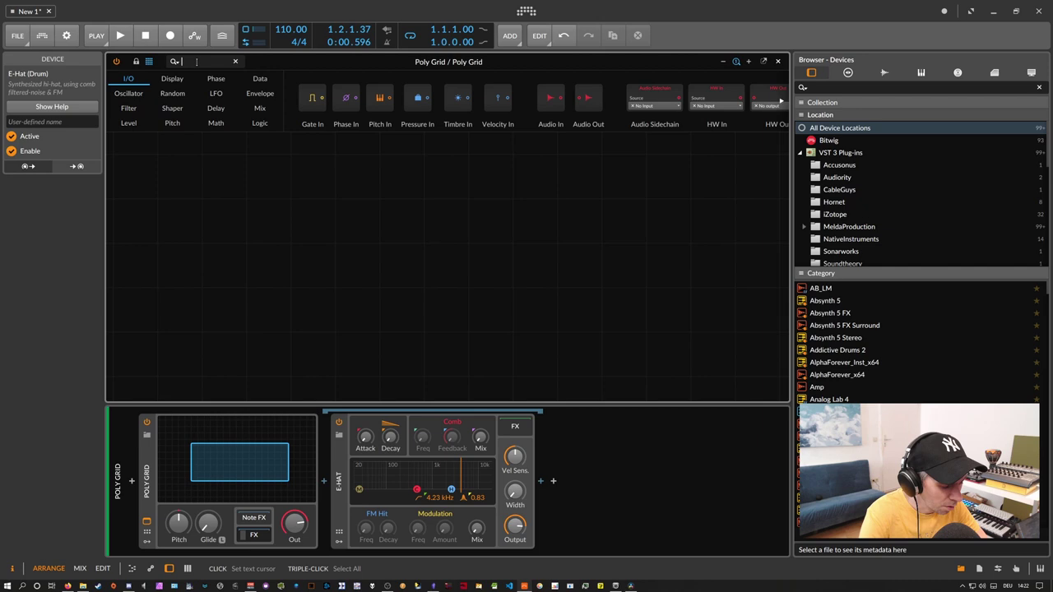
pyautogui.write('butt')
pyautogui.moveTo(194, 171); pyautogui.dragTo(306, 247)
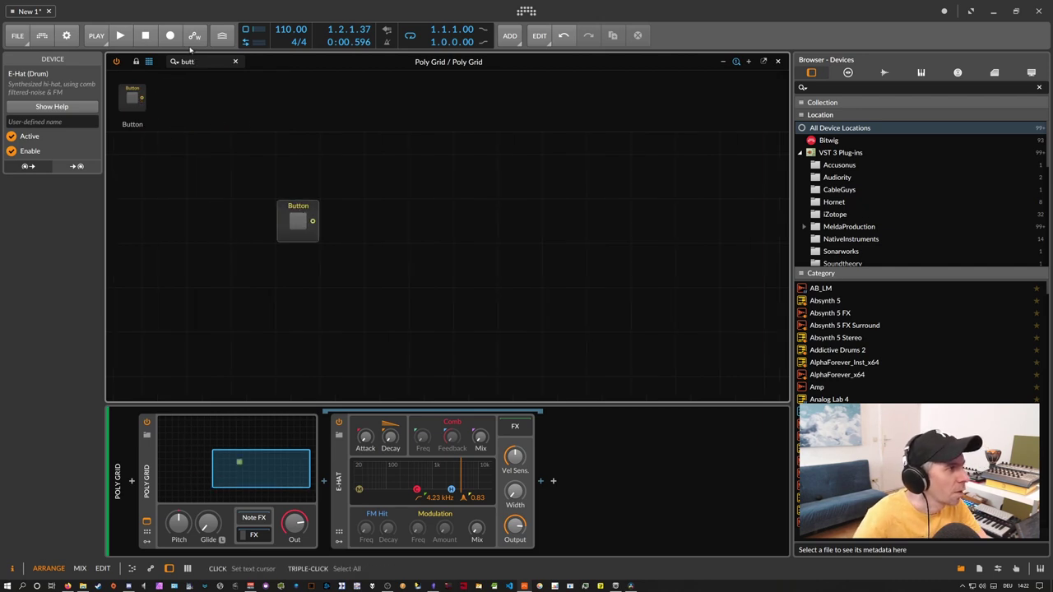
pyautogui.write('dice')
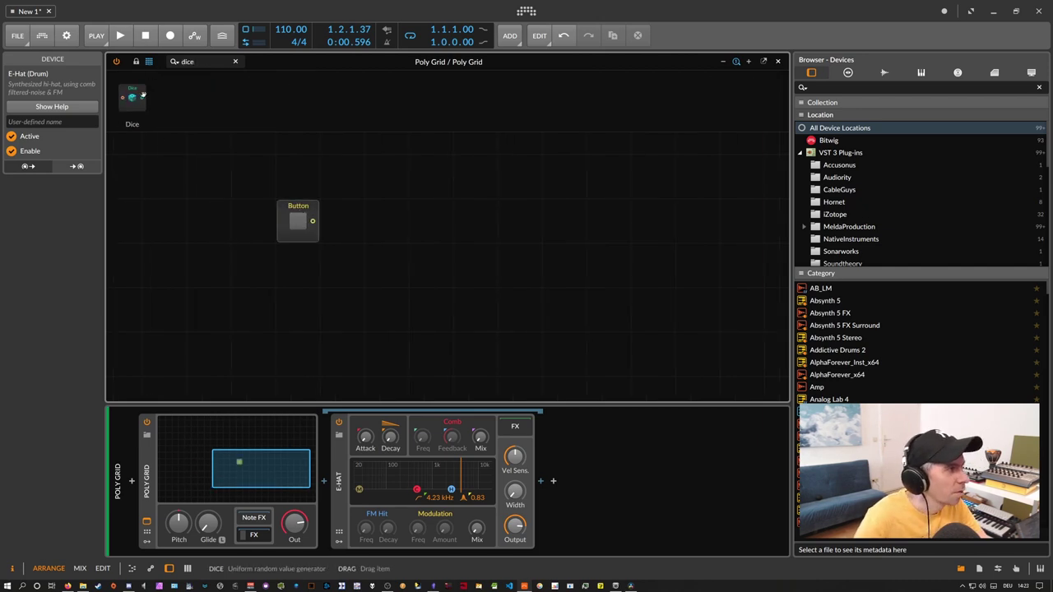
pyautogui.press('Return')
pyautogui.moveTo(312, 220); pyautogui.dragTo(327, 220)
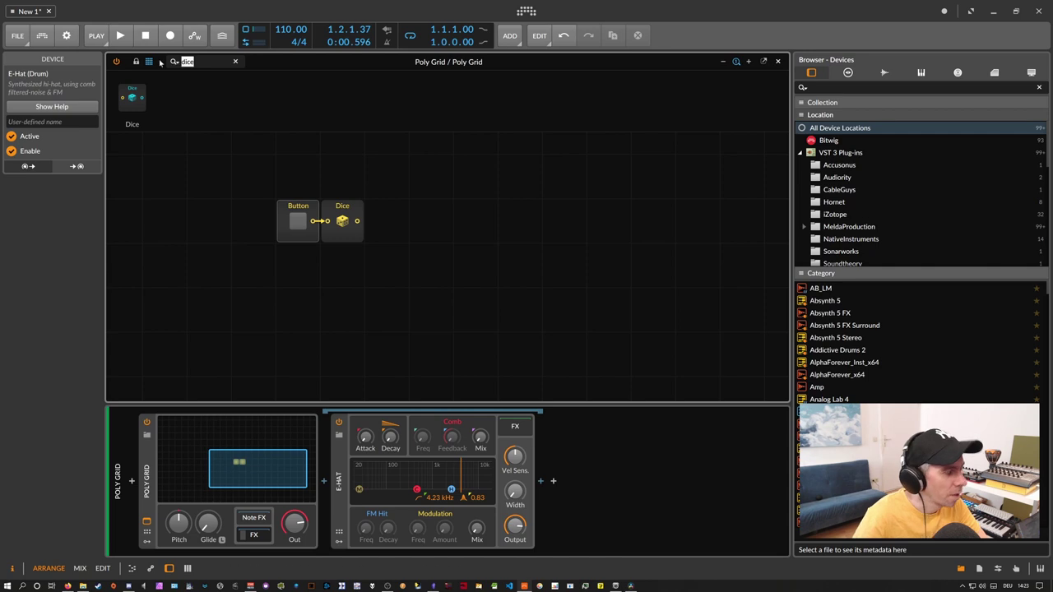
# - Feed the Dice into a new Modulator Out module and map it to the E-Hat's Attack
pyautogui.write('modu')
pyautogui.press('Return')
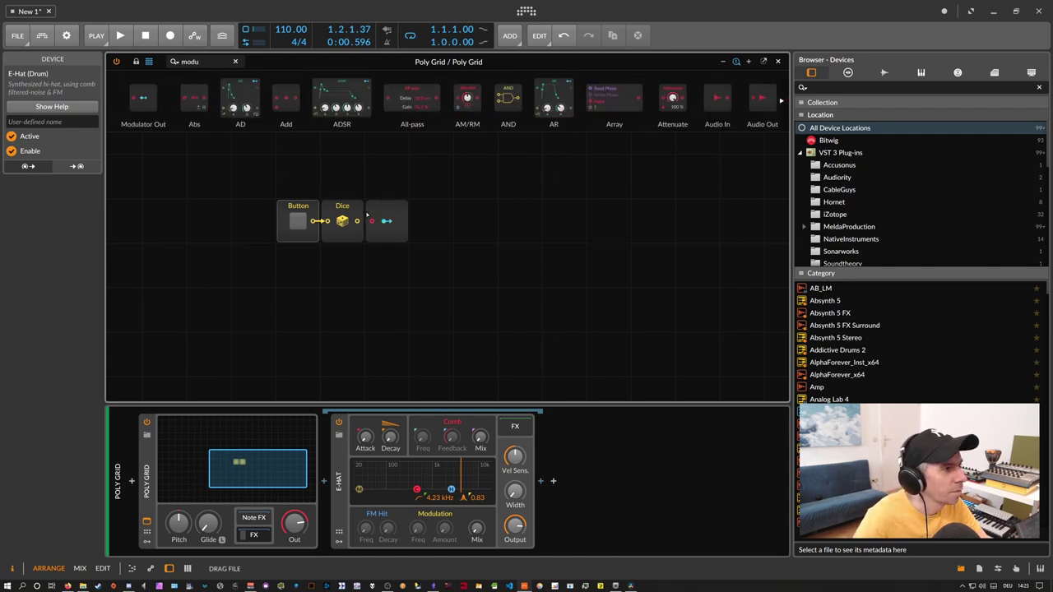
pyautogui.moveTo(364, 222); pyautogui.dragTo(385, 240)
pyautogui.moveTo(366, 438); pyautogui.dragTo(365, 395)
# - Copy the Dice and Modulator Out pair and paste it directly below the original
pyautogui.moveTo(406, 268); pyautogui.dragTo(343, 233)
pyautogui.hotkey('ctrl', 'c')
pyautogui.click(341, 262)
pyautogui.hotkey('ctrl', 'v')
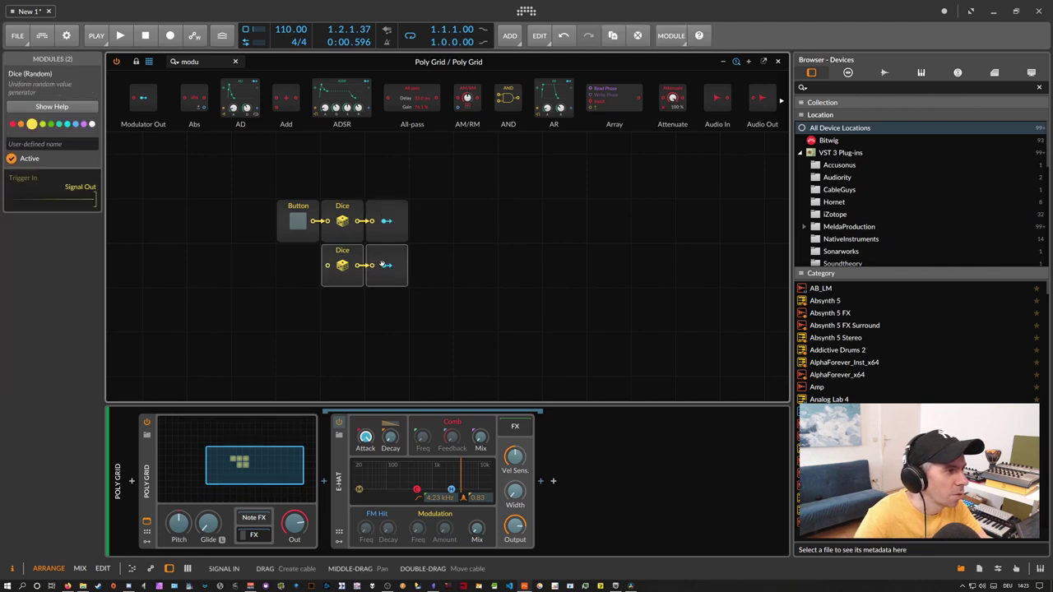
# - Map the second Modulator Out to the E-Hat's Decay at 3.50, and duplicate the Dice pair below it, mapped to Comb Freq at 37.00
pyautogui.click(386, 266)
pyautogui.moveTo(390, 437); pyautogui.dragTo(390, 428)
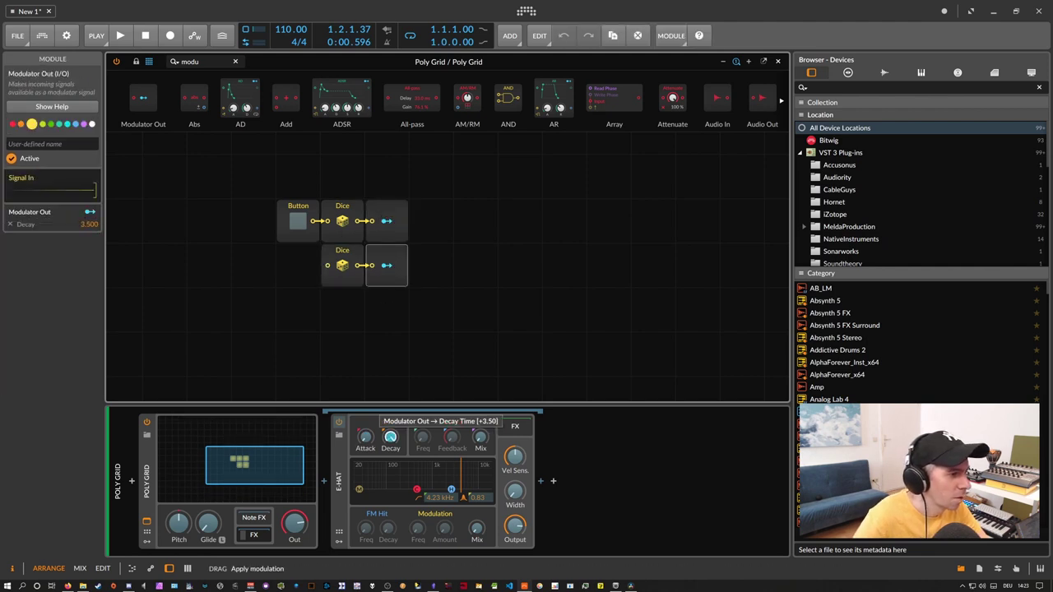
pyautogui.moveTo(400, 317); pyautogui.dragTo(330, 273)
pyautogui.moveTo(204, 62); pyautogui.dragTo(157, 63)
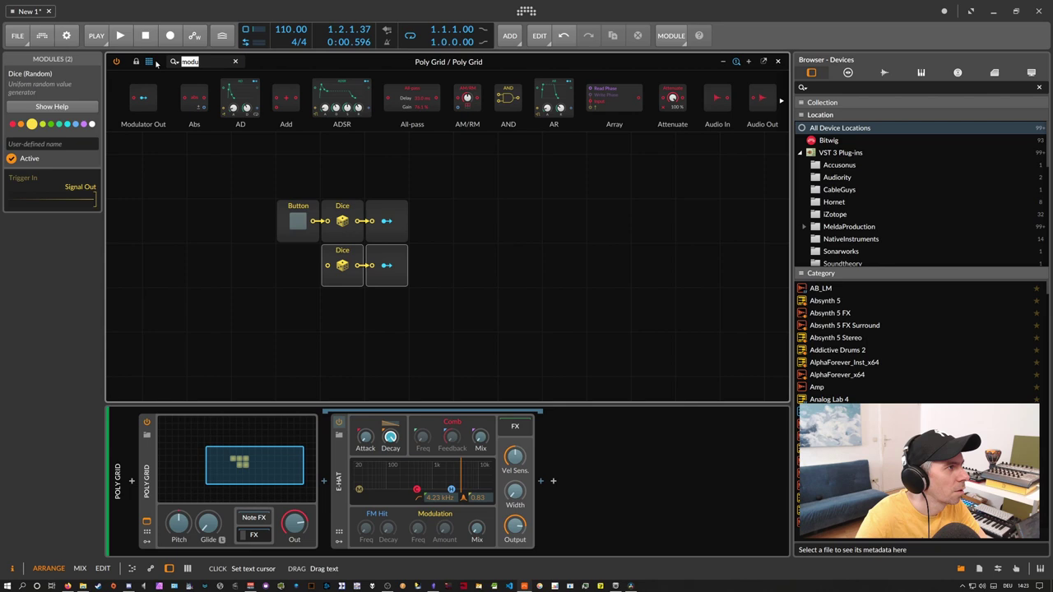
pyautogui.write('dice')
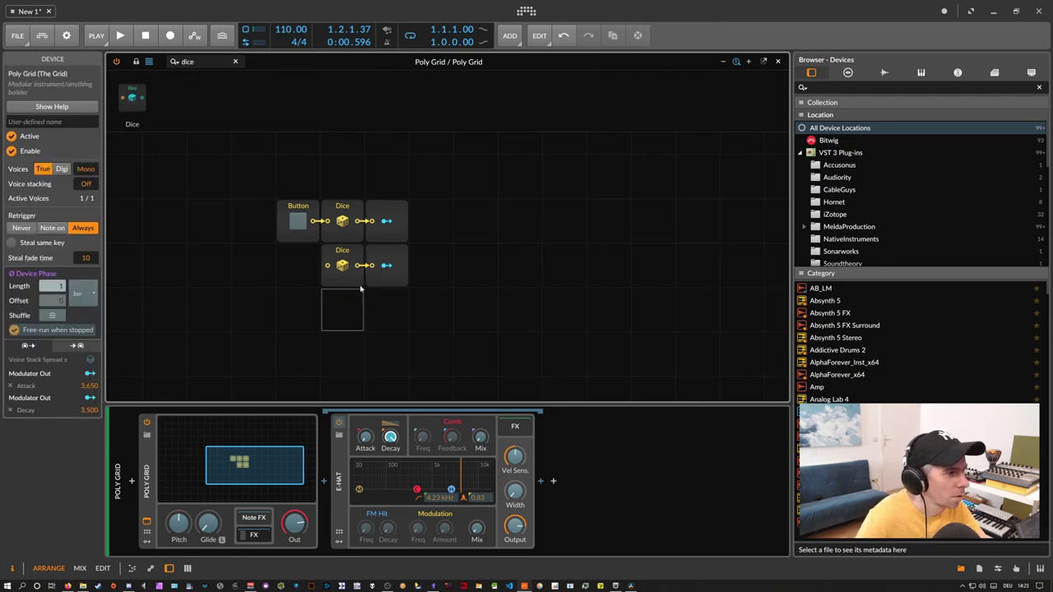
pyautogui.hotkey('ctrl', 'd')
pyautogui.click(384, 309)
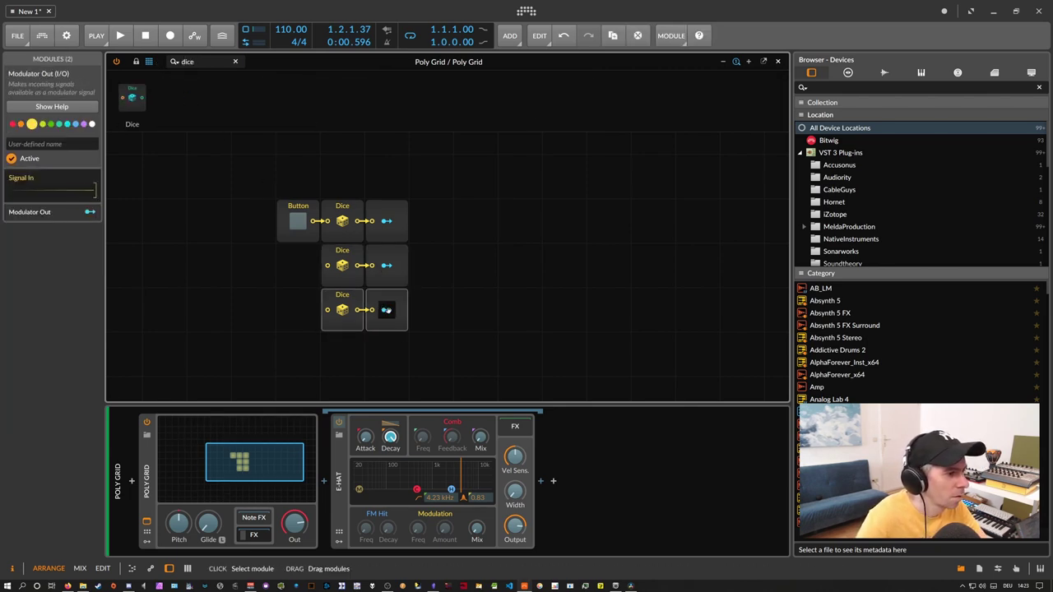
pyautogui.moveTo(424, 435); pyautogui.dragTo(422, 403)
# - Copy the third Dice and Modulator Out pair below itself and map the copy to the E-Hat's Comb Feedback at 1.90
pyautogui.moveTo(398, 352); pyautogui.dragTo(340, 315)
pyautogui.hotkey('ctrl', 'c')
pyautogui.click(354, 357)
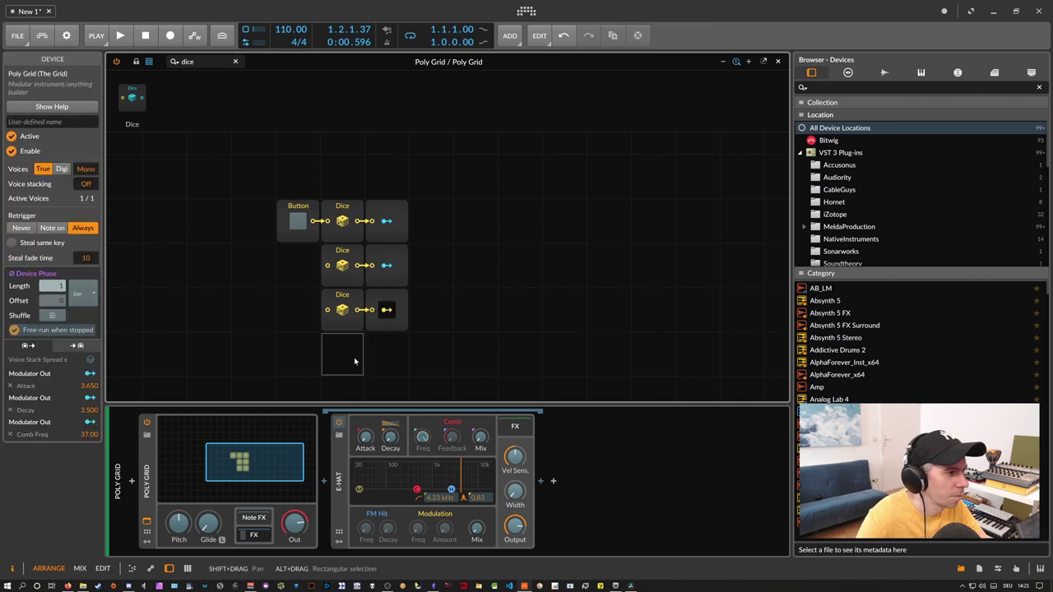
pyautogui.hotkey('ctrl', 'v')
pyautogui.click(405, 352)
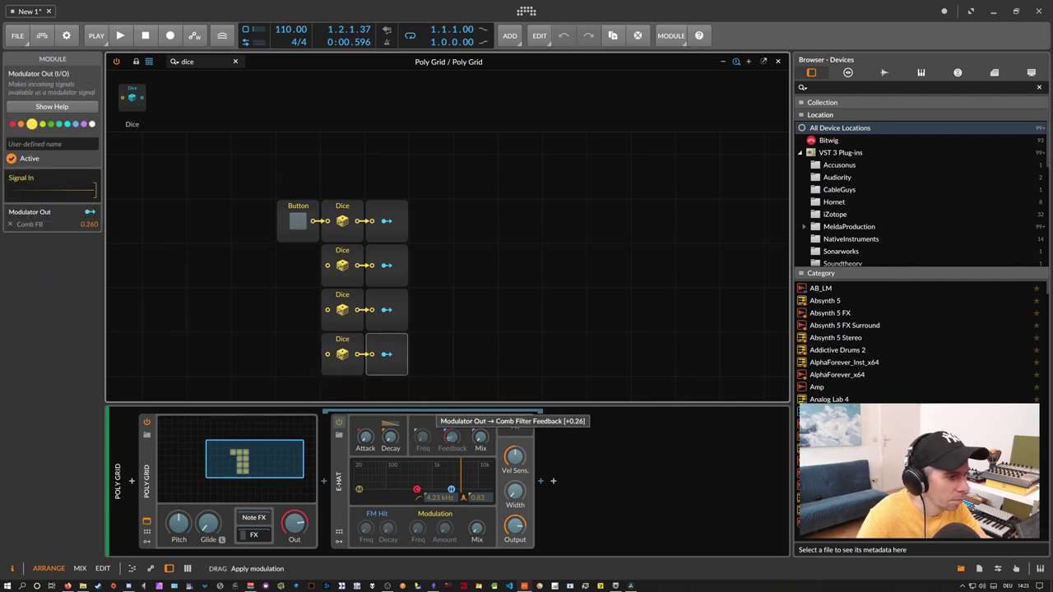
# - Place a copy of the Dice pair beside the first row, starting a second column, and map it to Comb Mix at 1.00
pyautogui.moveTo(347, 371); pyautogui.dragTo(436, 238)
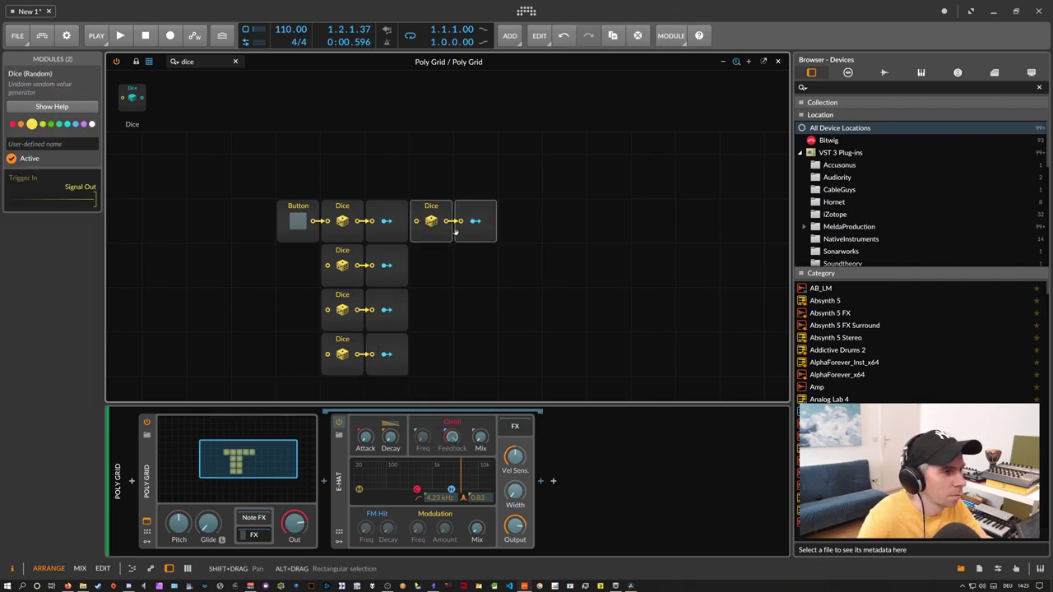
pyautogui.click(477, 220)
pyautogui.moveTo(482, 436); pyautogui.dragTo(481, 355)
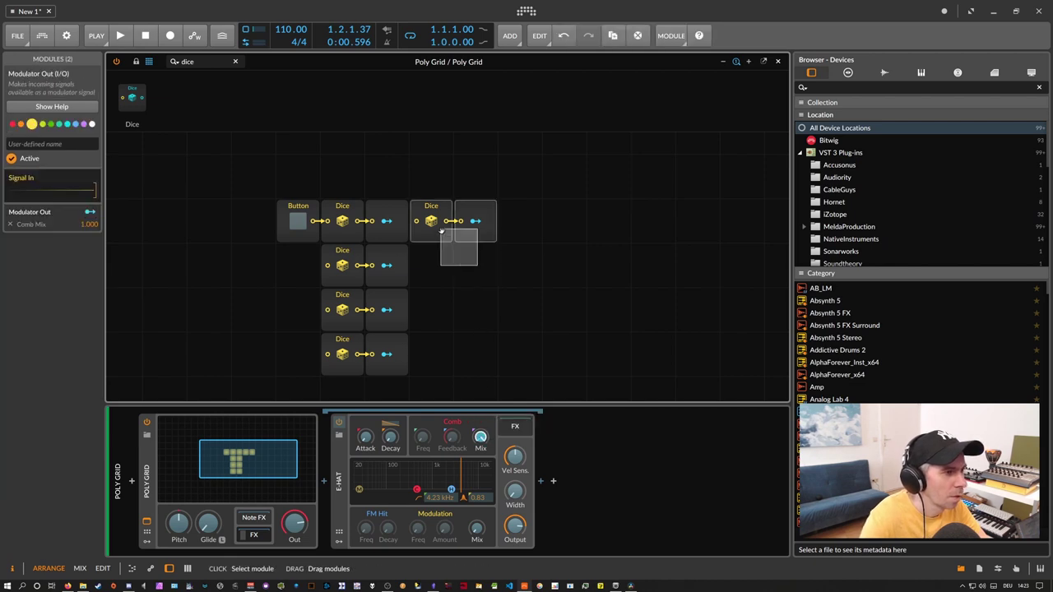
# - Copy the Dice pair into the second row of the second column and map it to FM Hit Freq at 30.00
pyautogui.moveTo(442, 232); pyautogui.dragTo(441, 229)
pyautogui.hotkey('ctrl', 'c')
pyautogui.click(442, 263)
pyautogui.hotkey('ctrl', 'v')
pyautogui.click(475, 266)
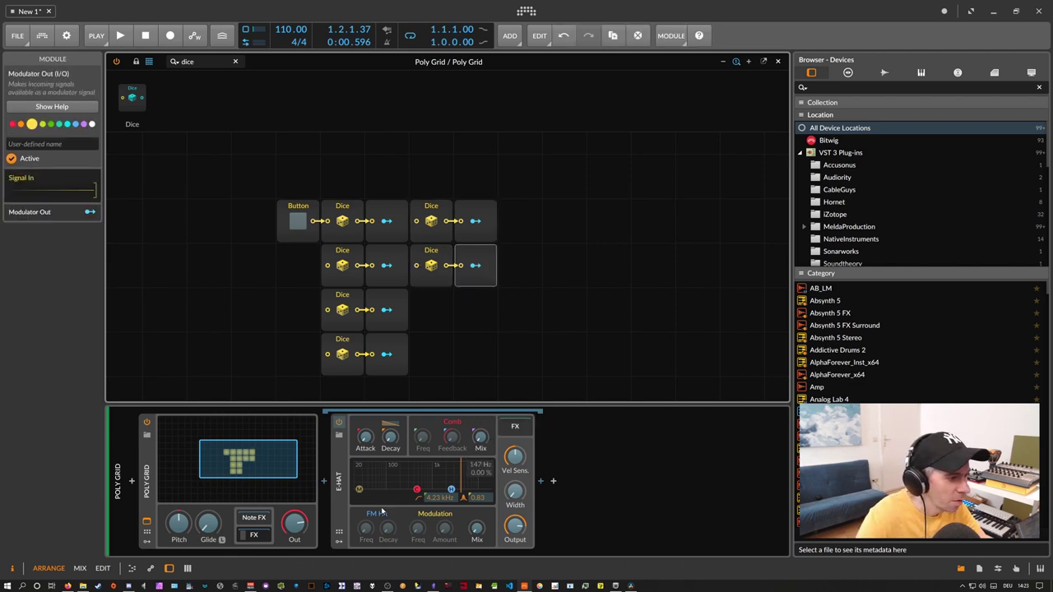
pyautogui.moveTo(366, 528); pyautogui.dragTo(375, 519)
# - Copy the Dice pair into the third row of the second column and map it to FM Hit Decay at 3.40
pyautogui.moveTo(479, 318); pyautogui.dragTo(426, 283)
pyautogui.hotkey('ctrl', 'c')
pyautogui.click(431, 305)
pyautogui.hotkey('ctrl', 'v')
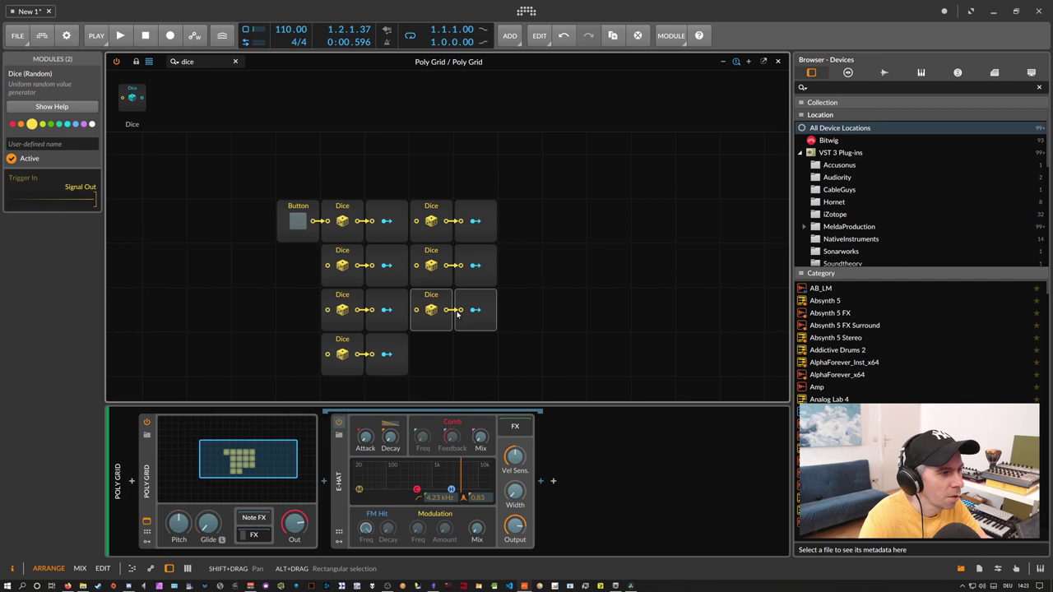
pyautogui.click(475, 310)
pyautogui.moveTo(389, 528); pyautogui.dragTo(388, 520)
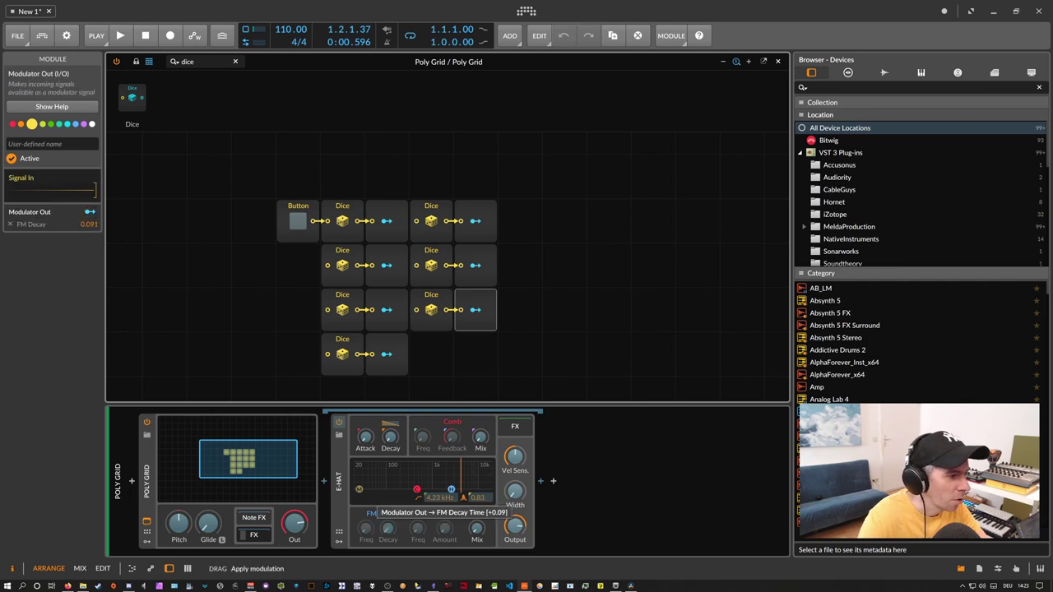
# - Paste a Dice pair into the fourth row of the second column and map it to Modulation Freq at 90.00
pyautogui.click(446, 349)
pyautogui.hotkey('ctrl', 'v')
pyautogui.click(474, 354)
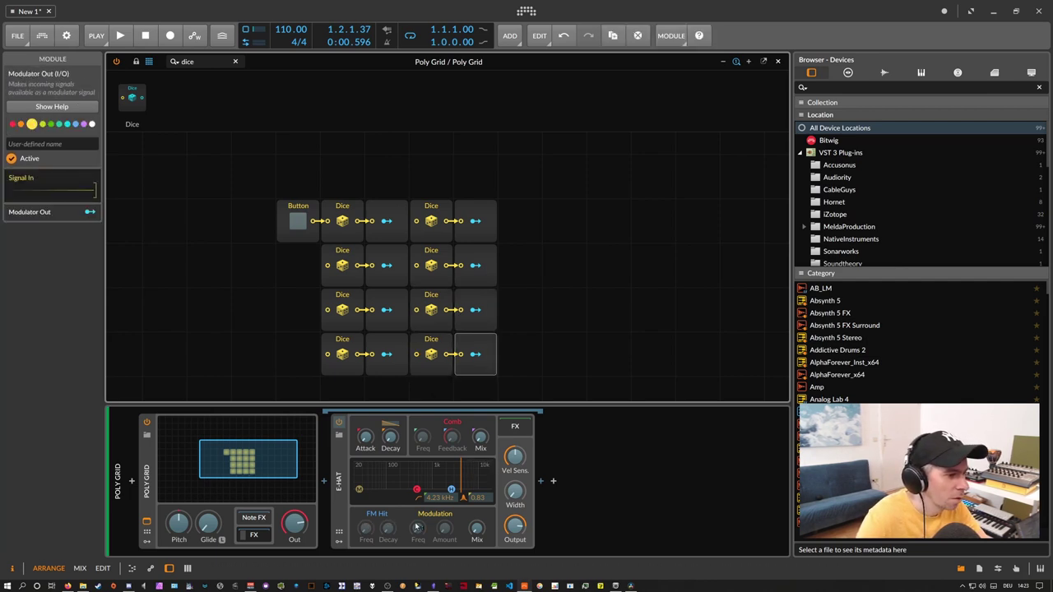
pyautogui.moveTo(418, 529); pyautogui.dragTo(418, 520)
# - Copy the Dice pair to the top of a third column, map it to Modulation Amount at 0.90, and check its mapping
pyautogui.moveTo(472, 387); pyautogui.dragTo(432, 369)
pyautogui.hotkey('ctrl', 'c')
pyautogui.click(521, 223)
pyautogui.hotkey('ctrl', 'v')
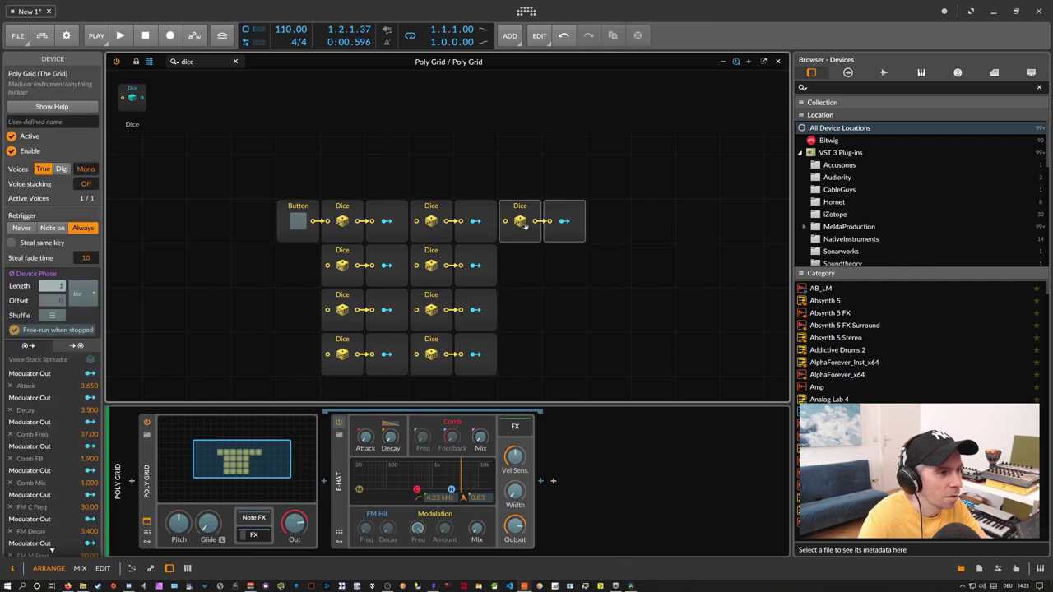
pyautogui.click(564, 223)
pyautogui.moveTo(485, 517); pyautogui.dragTo(488, 504)
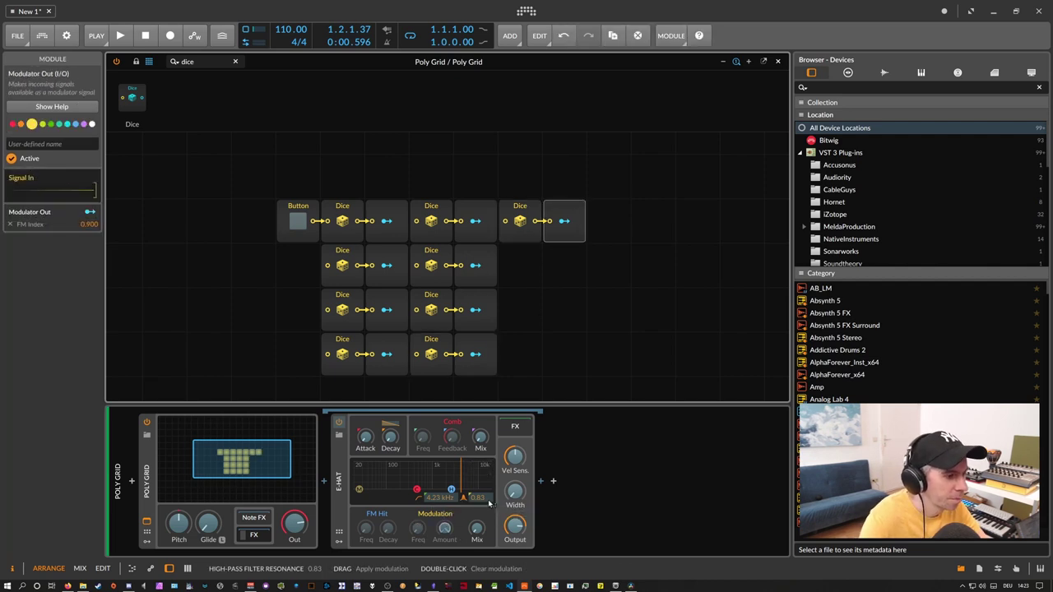
pyautogui.click(475, 355)
pyautogui.click(565, 221)
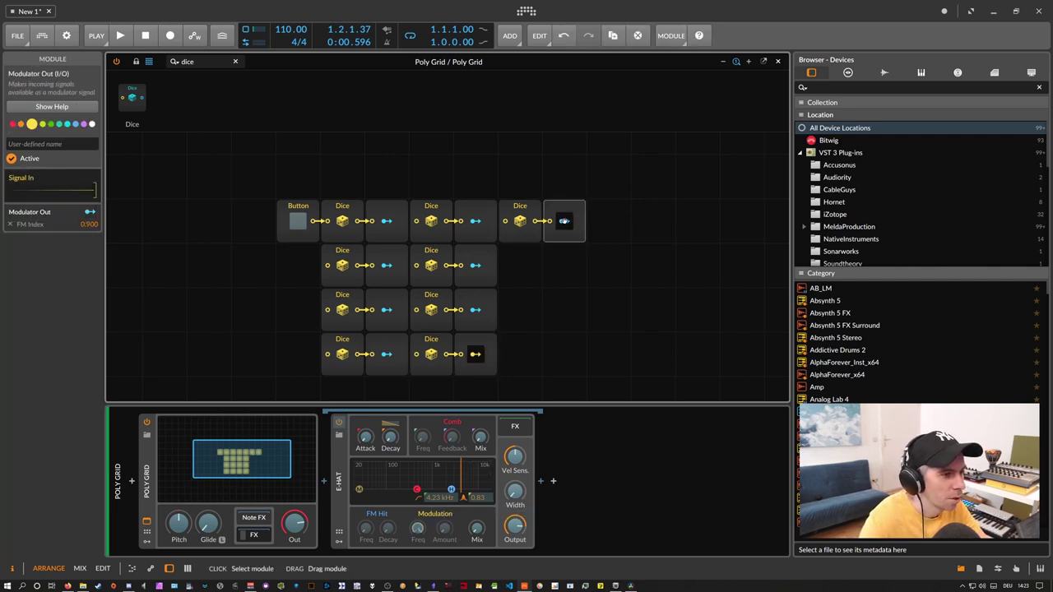
# - Copy the Dice pair into the second row of the third column and map it to Modulation Mix at 1.00
pyautogui.moveTo(569, 253); pyautogui.dragTo(517, 237)
pyautogui.hotkey('ctrl', 'c')
pyautogui.click(521, 266)
pyautogui.hotkey('ctrl', 'v')
pyautogui.click(565, 265)
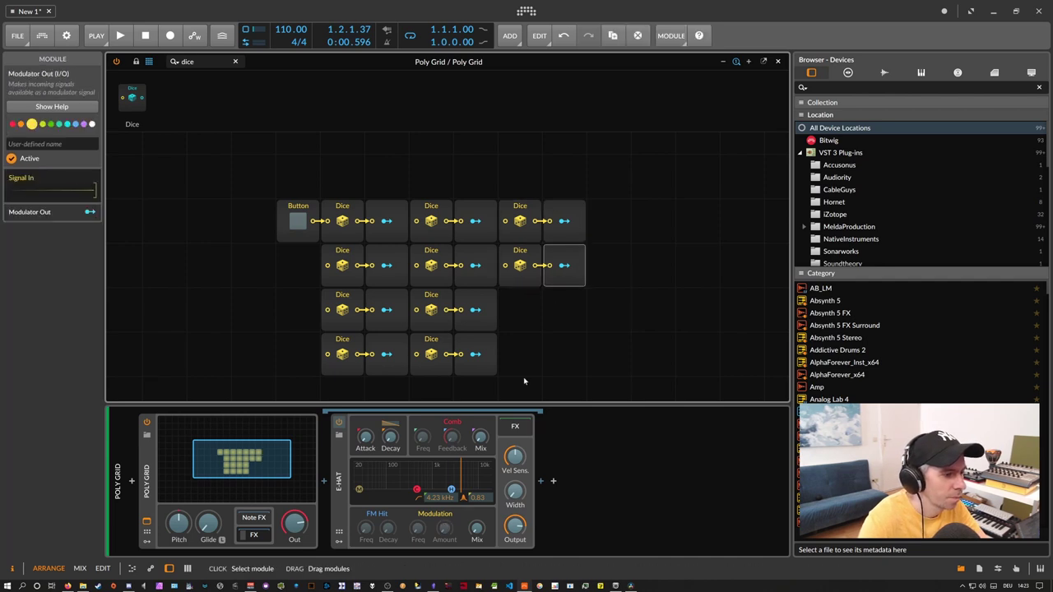
pyautogui.moveTo(482, 532); pyautogui.dragTo(502, 517)
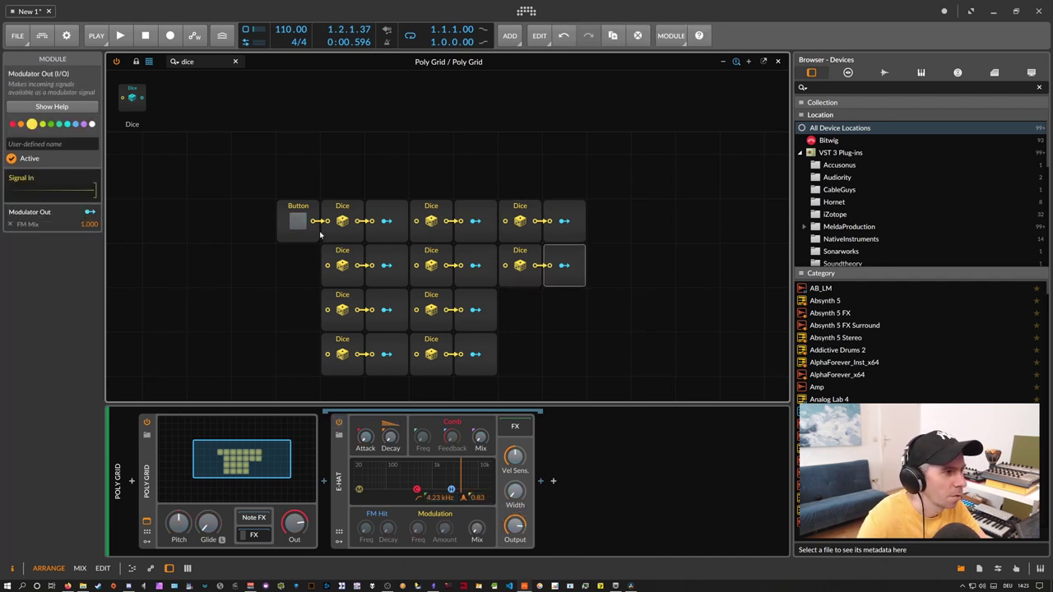
# - Cable the Button's output to the trigger inputs of all the remaining Dice modules in the three columns
pyautogui.moveTo(331, 254); pyautogui.dragTo(327, 265)
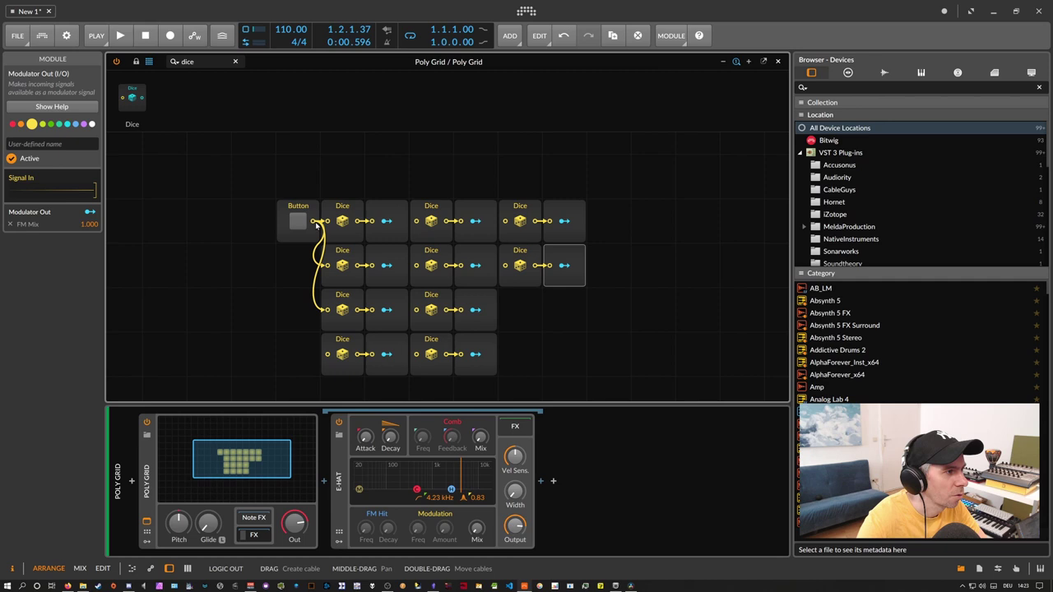
pyautogui.moveTo(316, 224); pyautogui.dragTo(336, 340)
pyautogui.moveTo(315, 221); pyautogui.dragTo(350, 221)
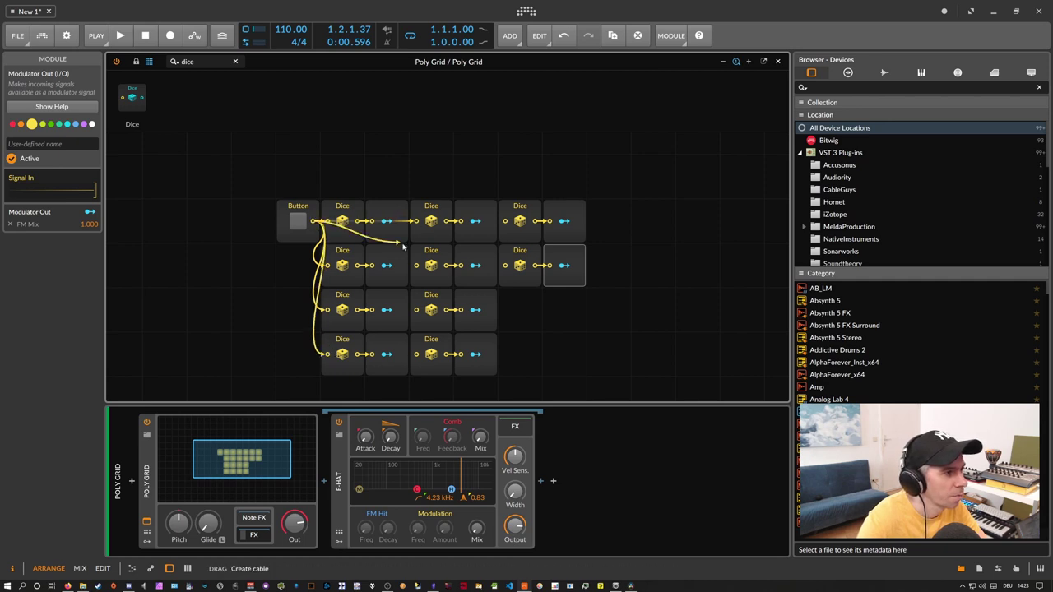
pyautogui.moveTo(403, 245); pyautogui.dragTo(414, 264)
pyautogui.moveTo(419, 306); pyautogui.dragTo(417, 309)
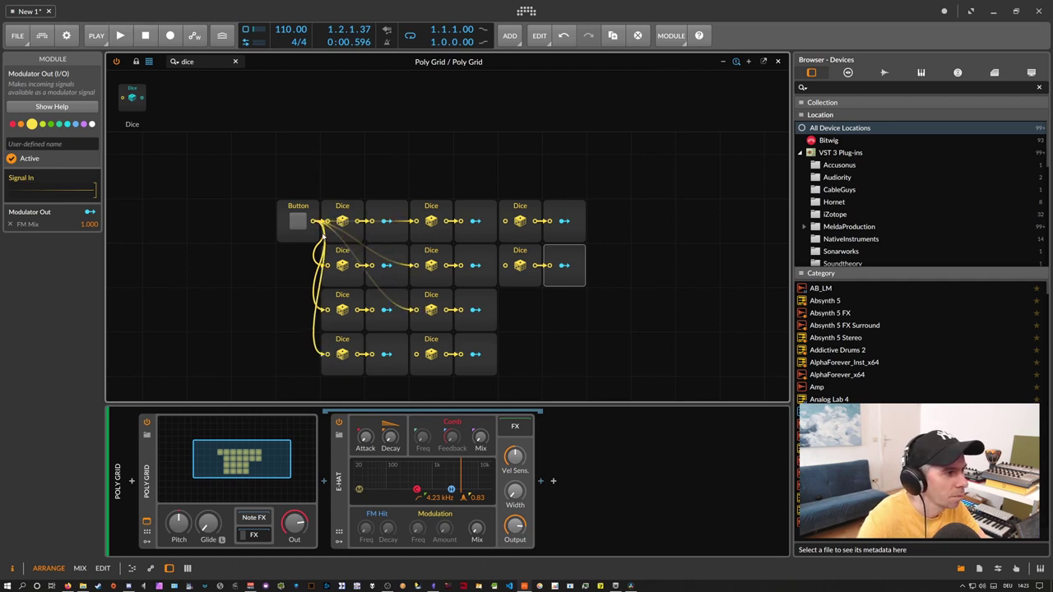
pyautogui.moveTo(417, 352); pyautogui.dragTo(417, 354)
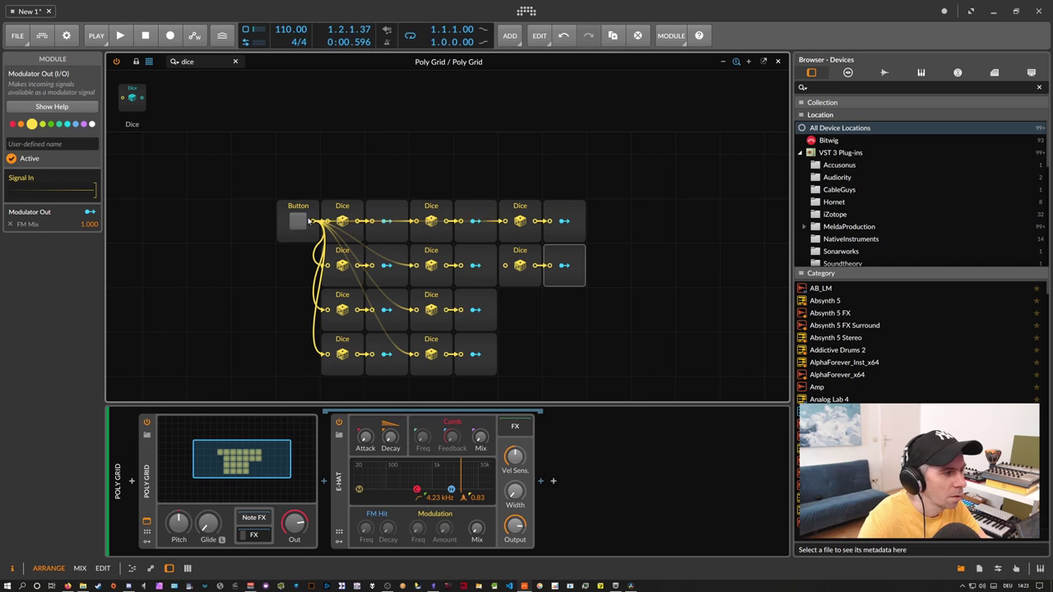
pyautogui.moveTo(314, 222); pyautogui.dragTo(505, 265)
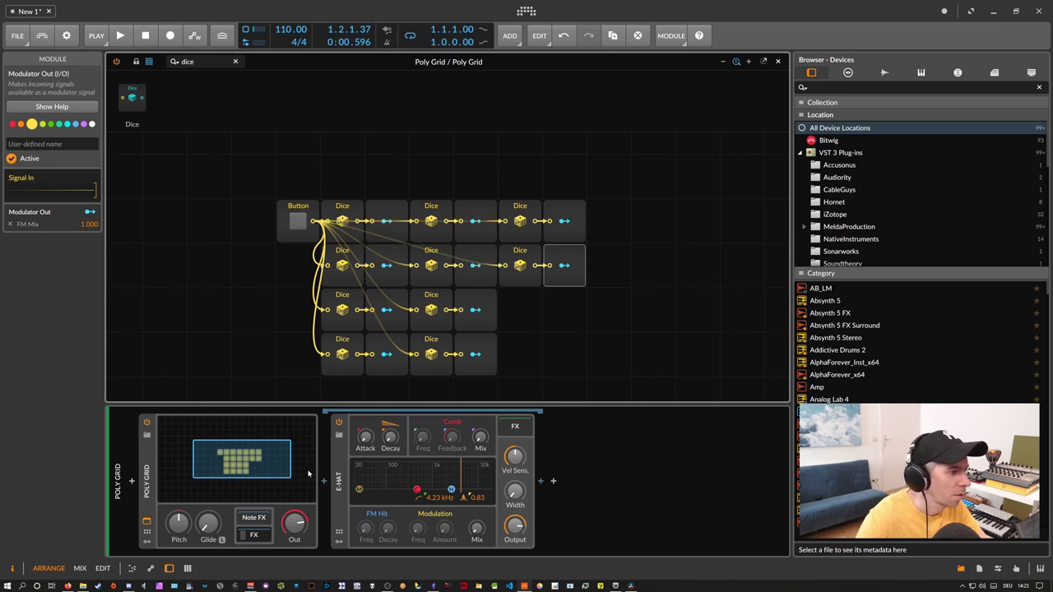
# - Add a Button modulator to the first modulator slot of the Poly Grid device
pyautogui.click(338, 543)
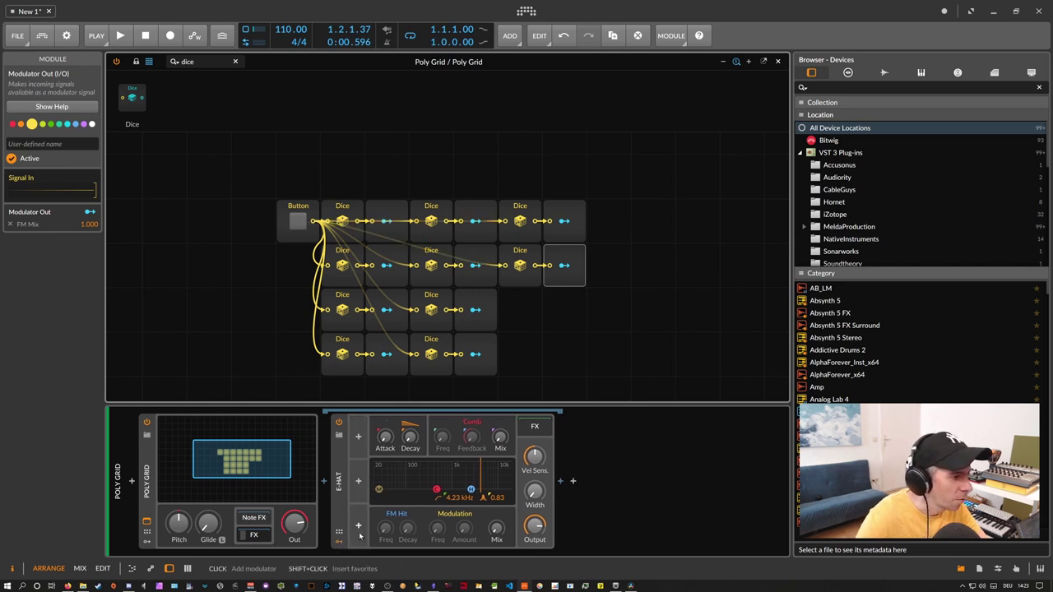
pyautogui.click(340, 542)
pyautogui.click(147, 542)
pyautogui.click(164, 437)
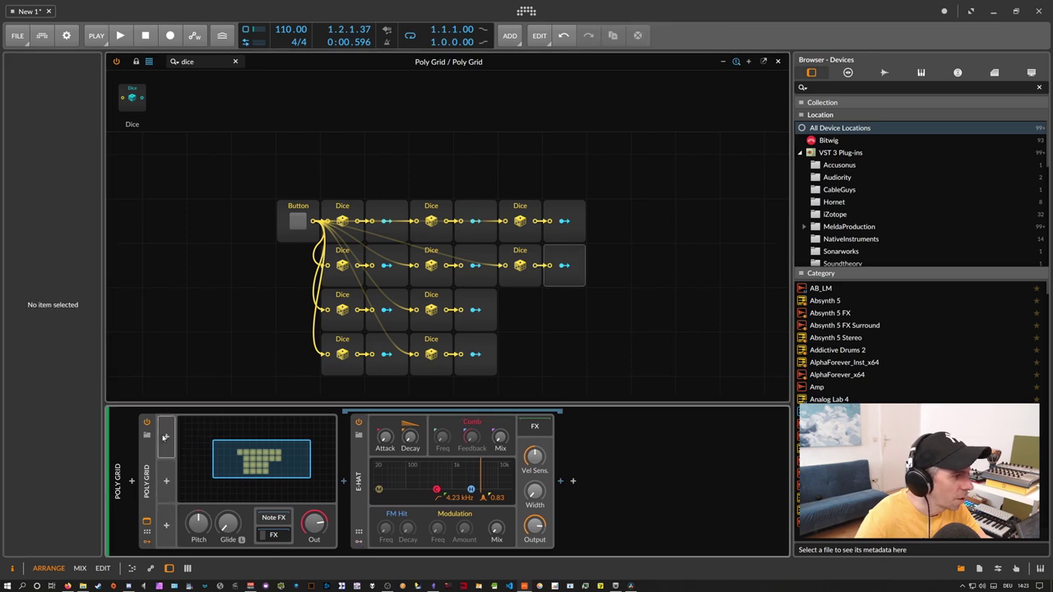
pyautogui.click(165, 437)
pyautogui.write('button')
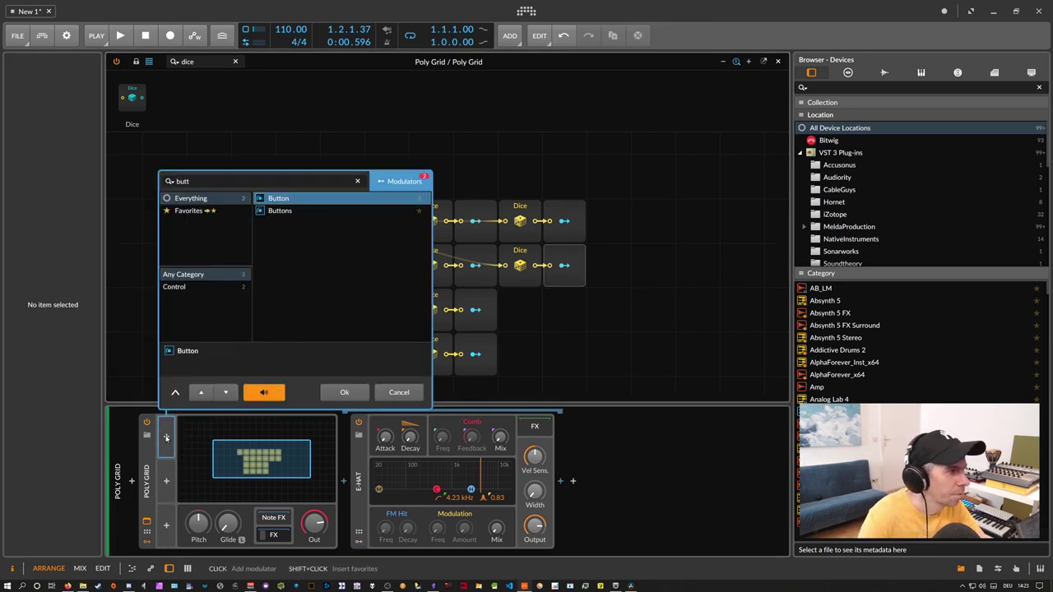
pyautogui.press('Return')
# - Map the Button modulator to the grid's Button module at +1.00 and name the modulator "generate"
pyautogui.click(178, 453)
pyautogui.click(298, 221)
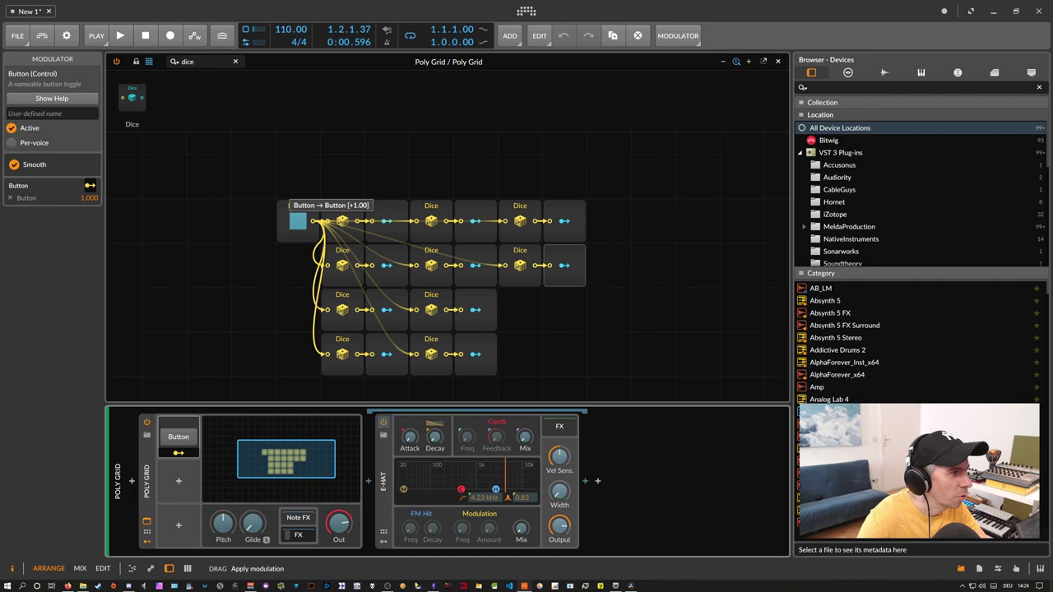
pyautogui.click(179, 453)
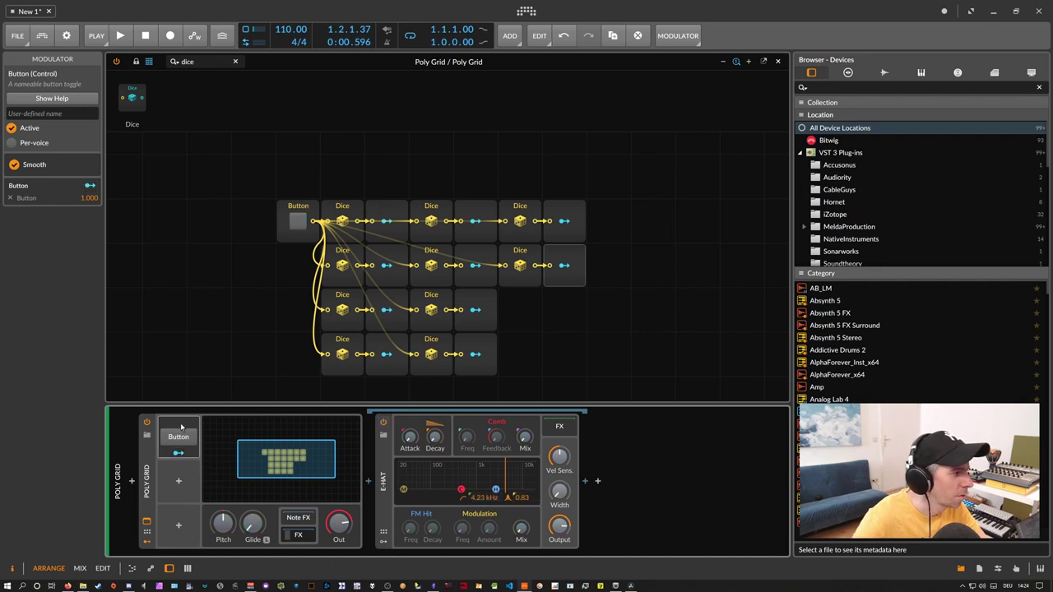
pyautogui.click(68, 115)
pyautogui.write('generate')
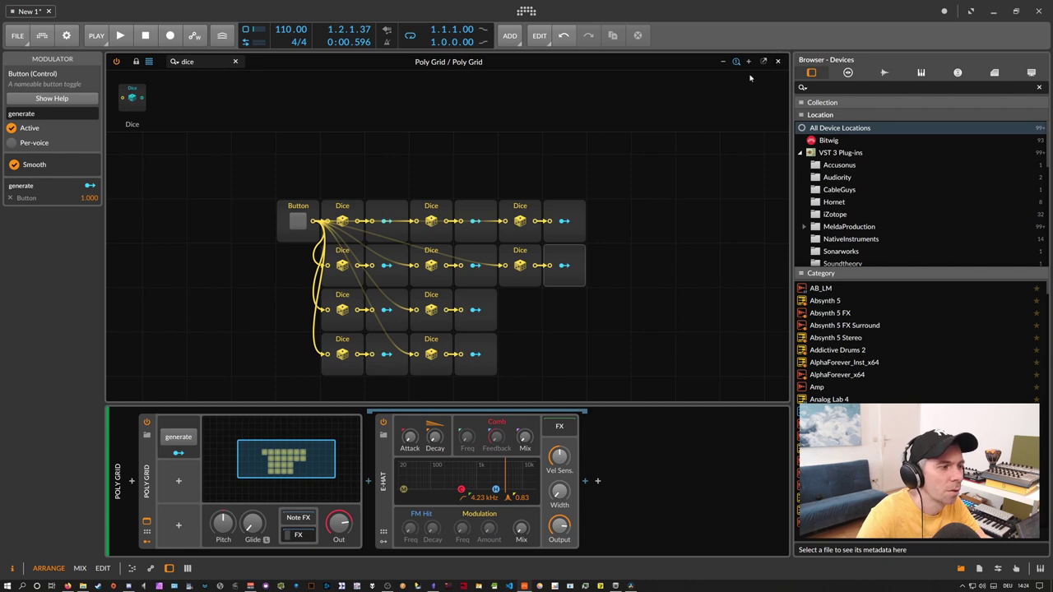
# - Close the grid editor and insert an Arpeggiator before the Poly Grid device
pyautogui.click(778, 61)
pyautogui.click(132, 482)
pyautogui.write('arp')
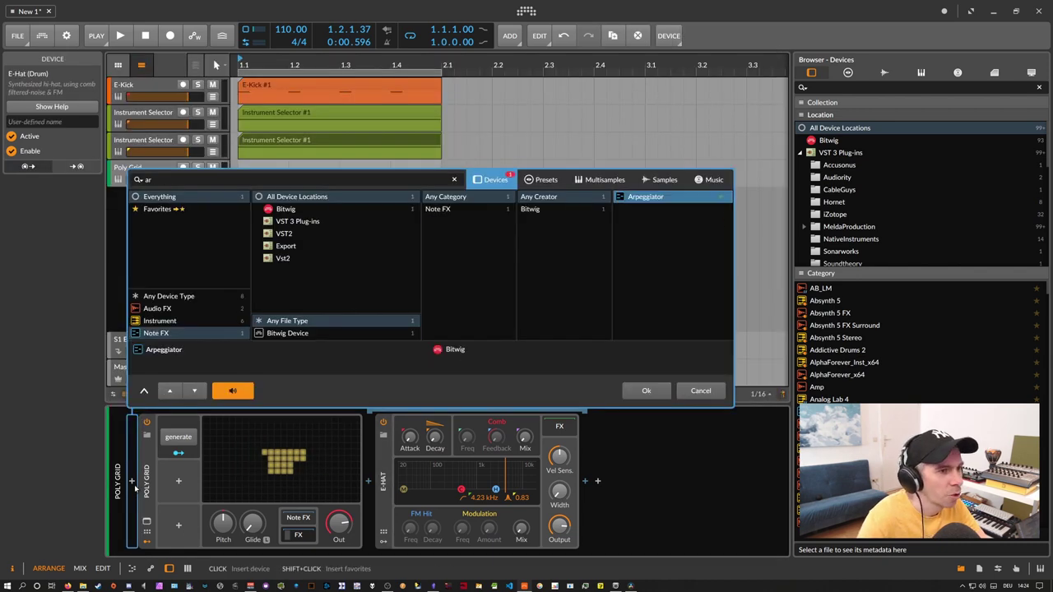
pyautogui.press('Return')
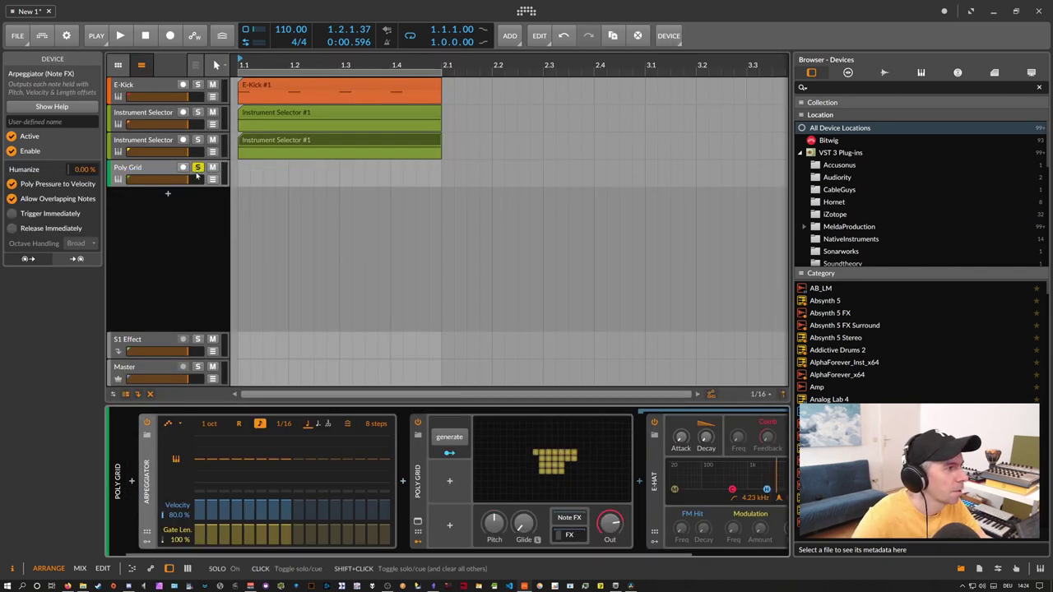
# - Copy the one-bar clip of the lower Instrument Selector track onto the Poly Grid track and start playback
pyautogui.doubleClick(250, 170)
pyautogui.press('Delete')
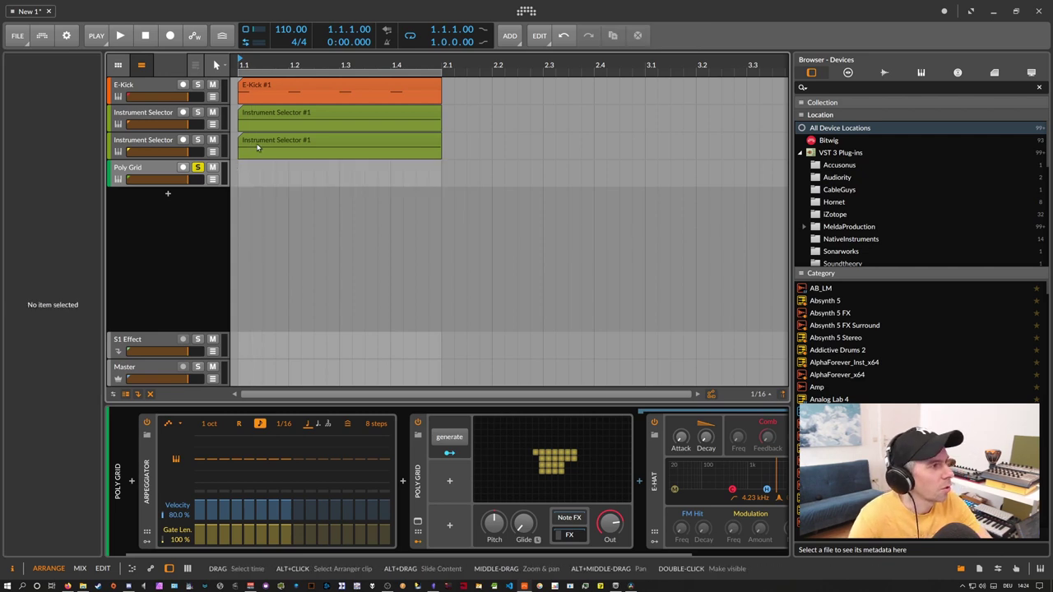
pyautogui.moveTo(258, 143); pyautogui.dragTo(258, 173)
pyautogui.press('space')
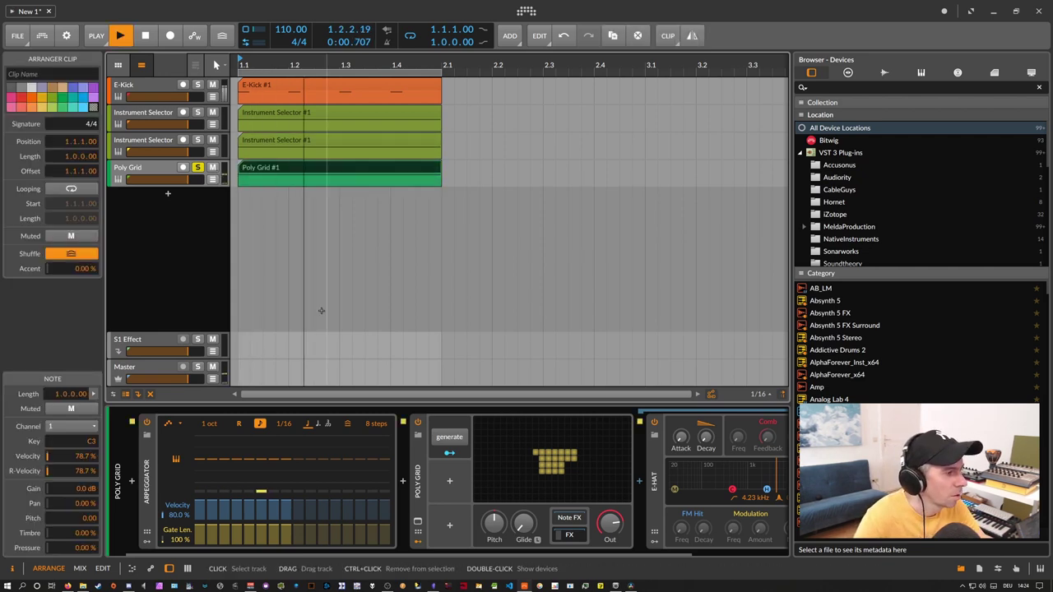
# - Toggle the generate button on and off repeatedly during playback to audition newly randomised E-Hat sounds
pyautogui.click(448, 438)
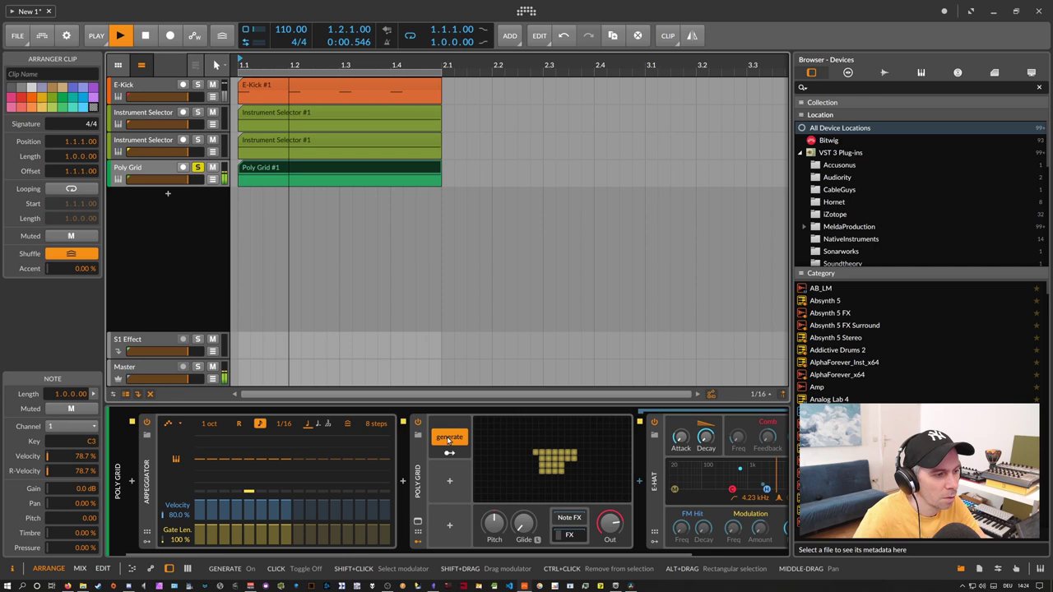
pyautogui.click(448, 438)
pyautogui.click(449, 440)
pyautogui.click(449, 440)
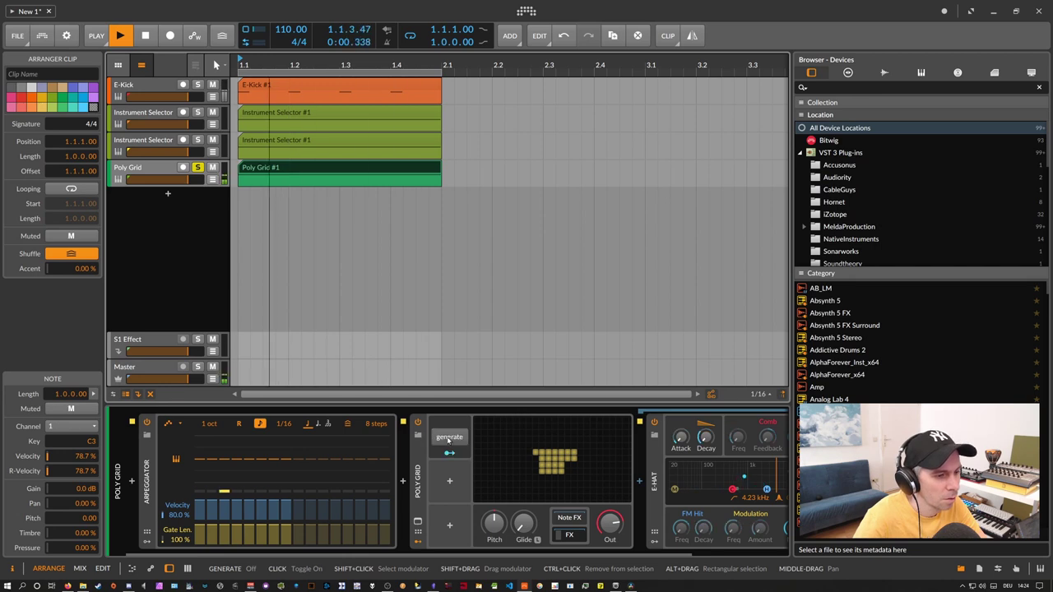
pyautogui.click(448, 439)
pyautogui.click(448, 439)
pyautogui.click(448, 440)
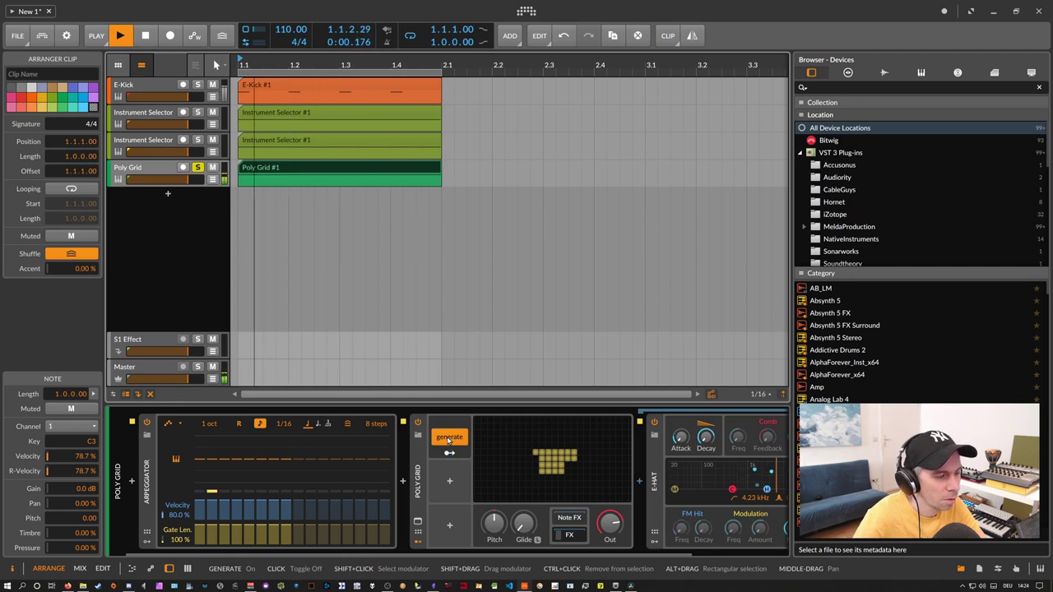
# - Duplicate a Dice and Modulator Out pair into the third row of the grid and map it to the E-Hat's Decay Curve at 2.000
pyautogui.press('space')
pyautogui.doubleClick(523, 447)
pyautogui.moveTo(539, 286); pyautogui.dragTo(591, 261)
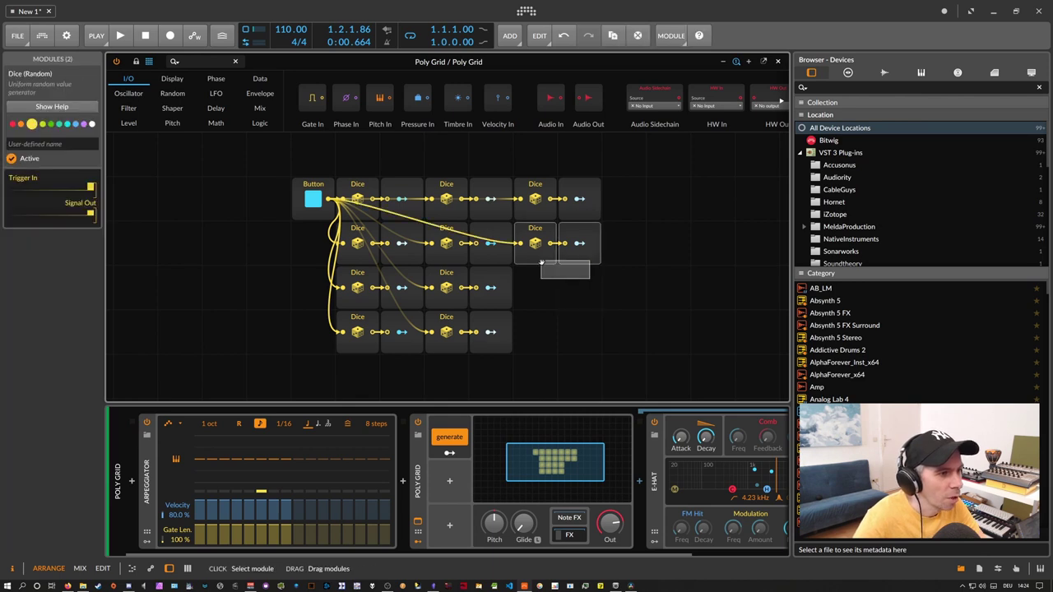
pyautogui.hotkey('ctrl', 'c')
pyautogui.click(544, 281)
pyautogui.hotkey('ctrl', 'v')
pyautogui.click(580, 288)
pyautogui.moveTo(706, 424); pyautogui.dragTo(705, 453)
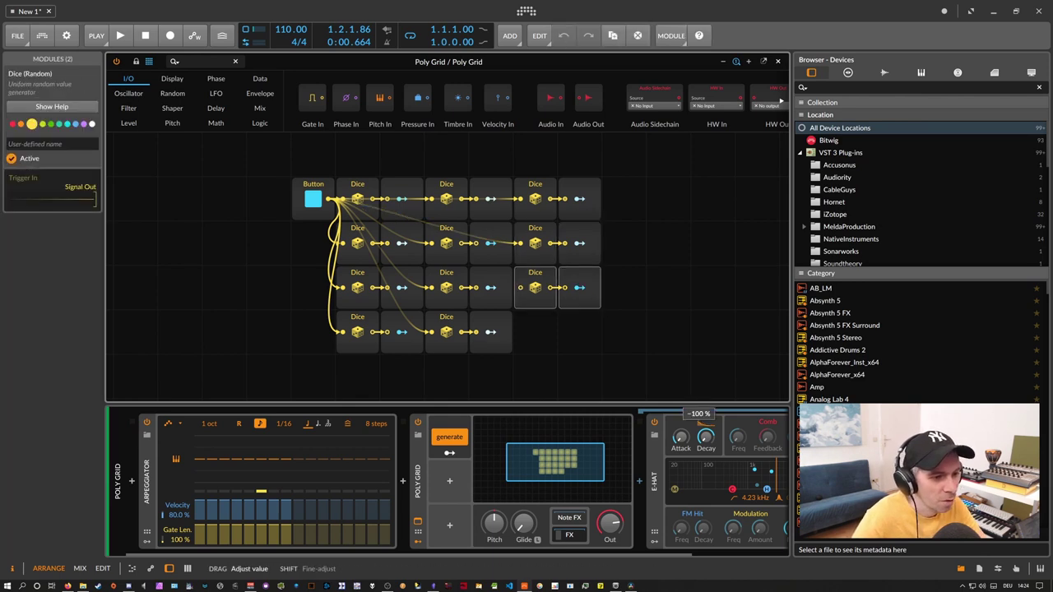
pyautogui.click(594, 289)
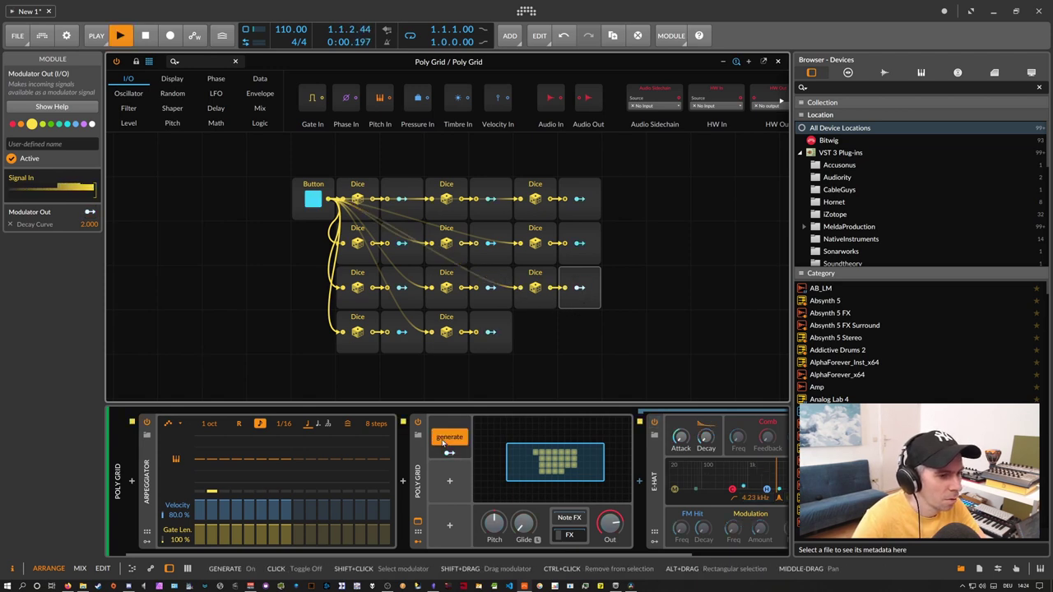
# - Insert an Instrument Selector between the Arpeggiator and the Poly Grid, and move the Poly Grid into it as a layer
pyautogui.click(423, 463)
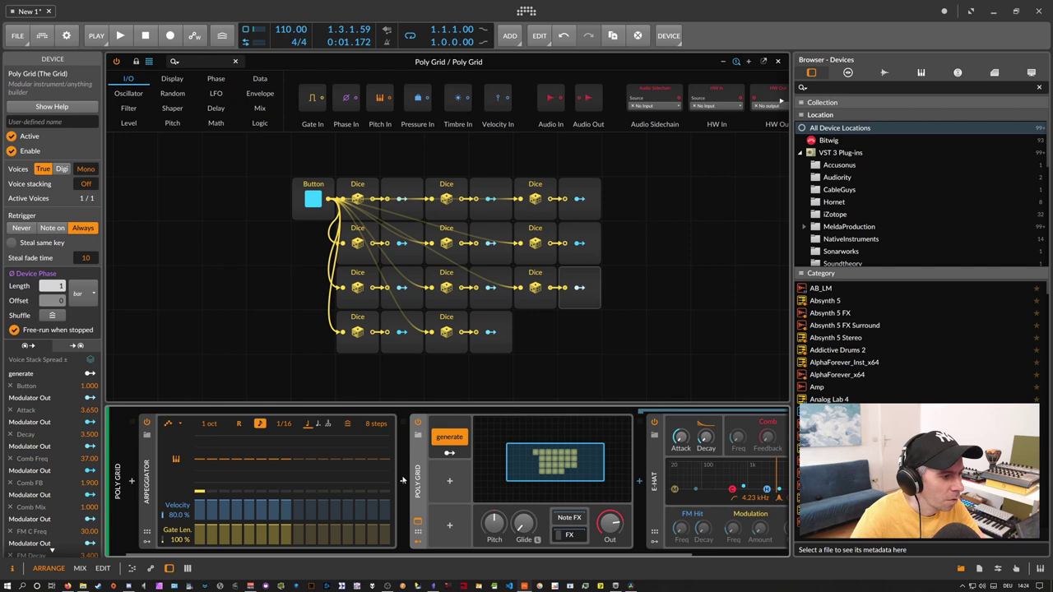
pyautogui.click(402, 481)
pyautogui.write('v')
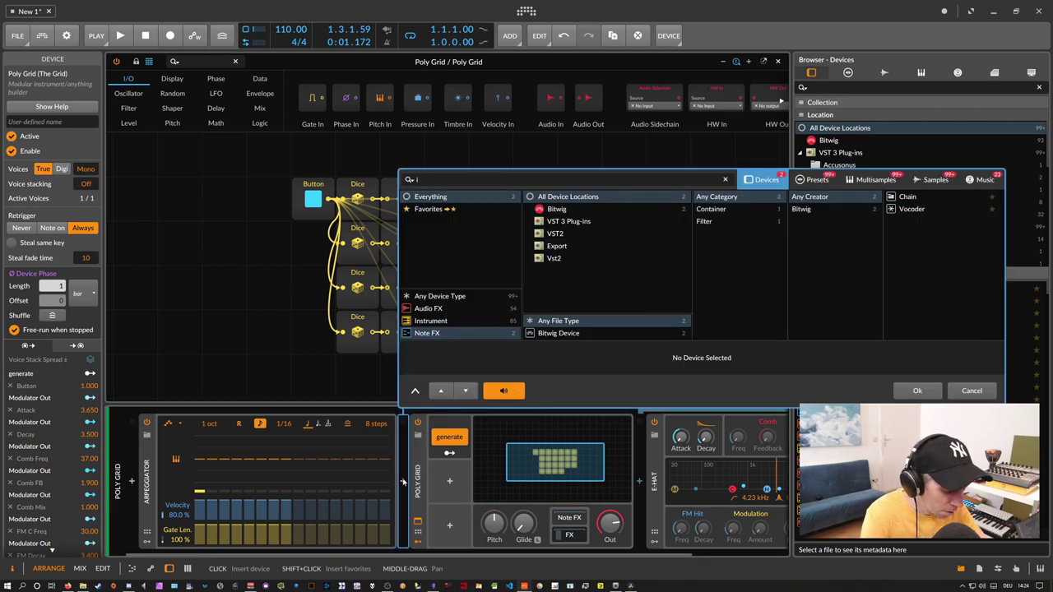
pyautogui.click(443, 298)
pyautogui.doubleClick(926, 220)
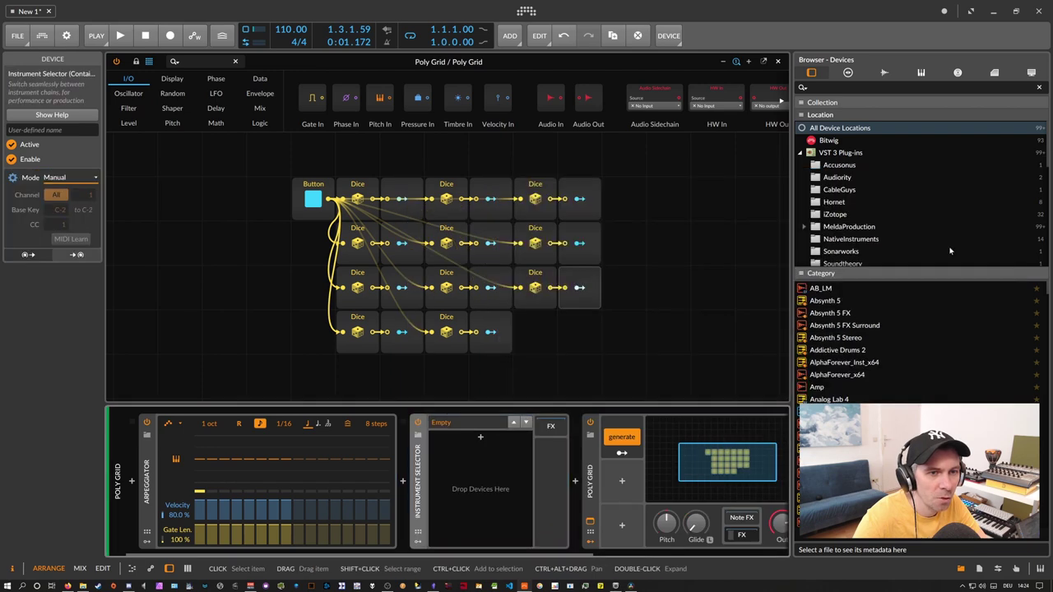
pyautogui.moveTo(590, 481); pyautogui.dragTo(484, 449)
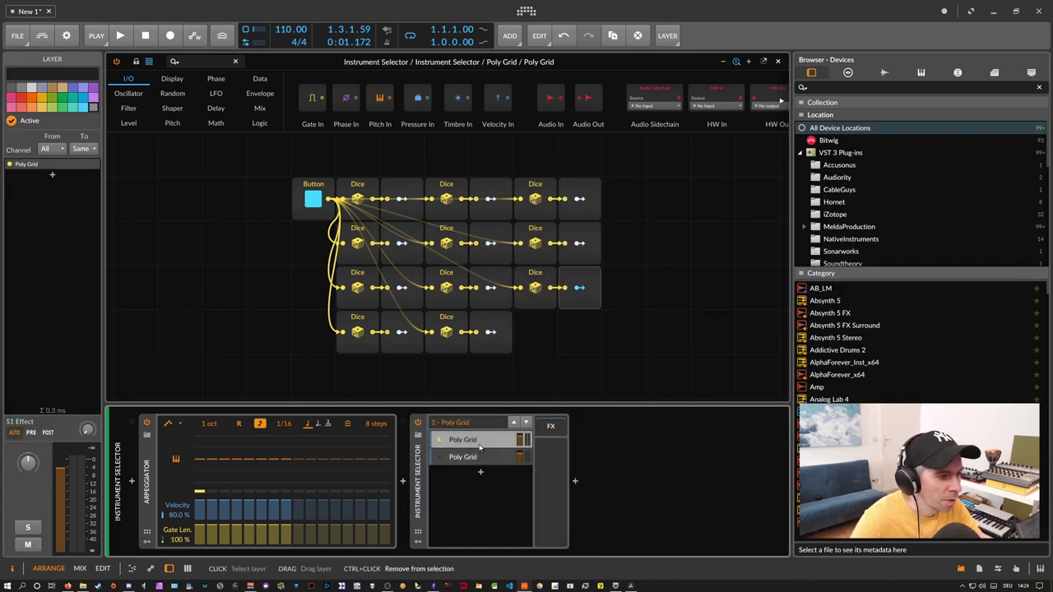
pyautogui.hotkey('ctrl', 'd')
pyautogui.click(476, 457)
pyautogui.press('Delete')
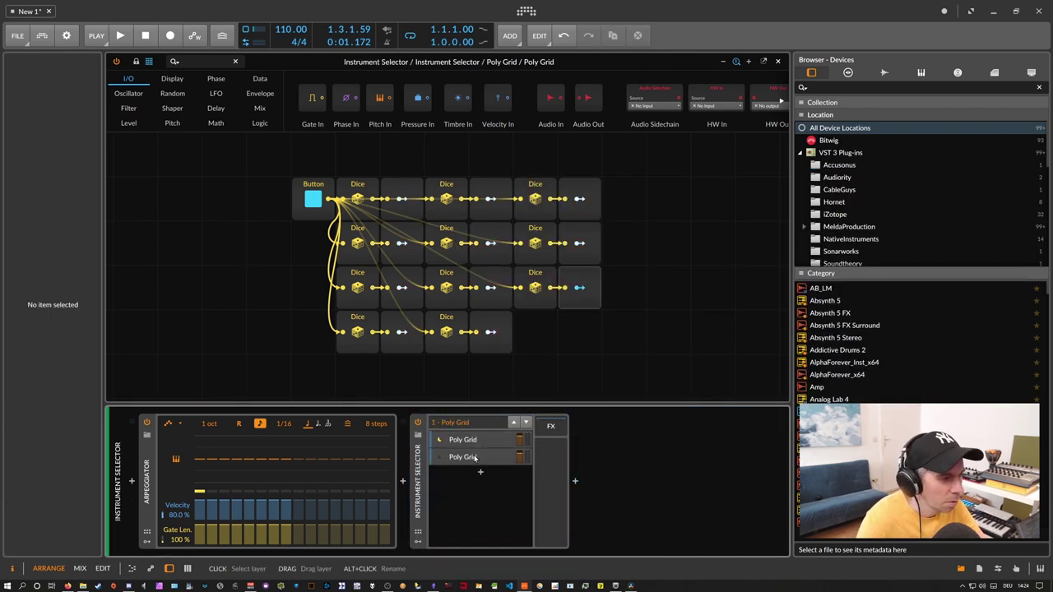
pyautogui.click(475, 459)
pyautogui.press('Delete')
# - Add a Button modulator to the Instrument Selector
pyautogui.click(420, 542)
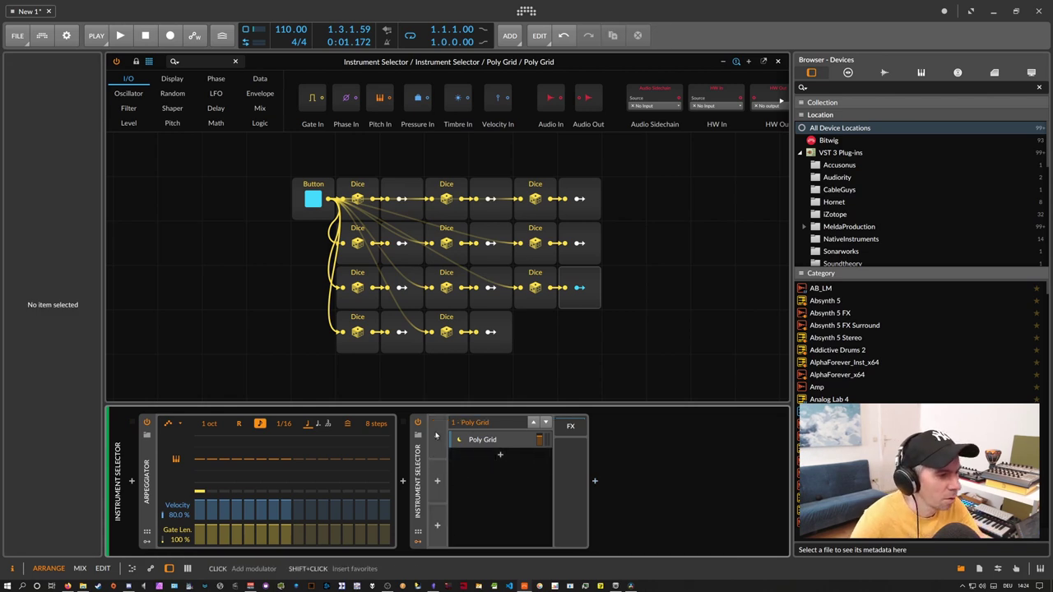
pyautogui.click(437, 438)
pyautogui.write('butt')
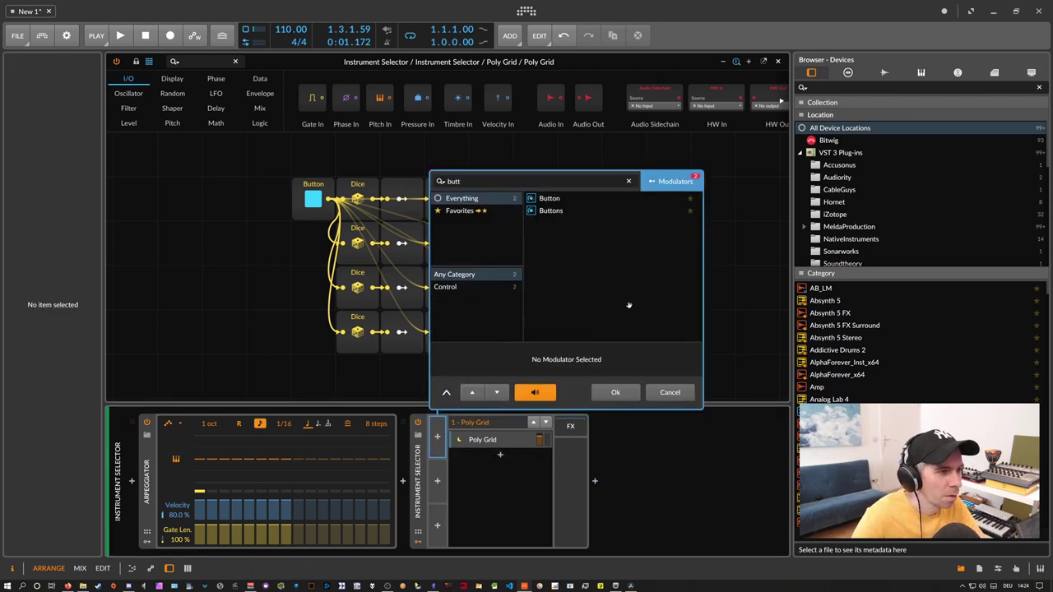
pyautogui.press('Return')
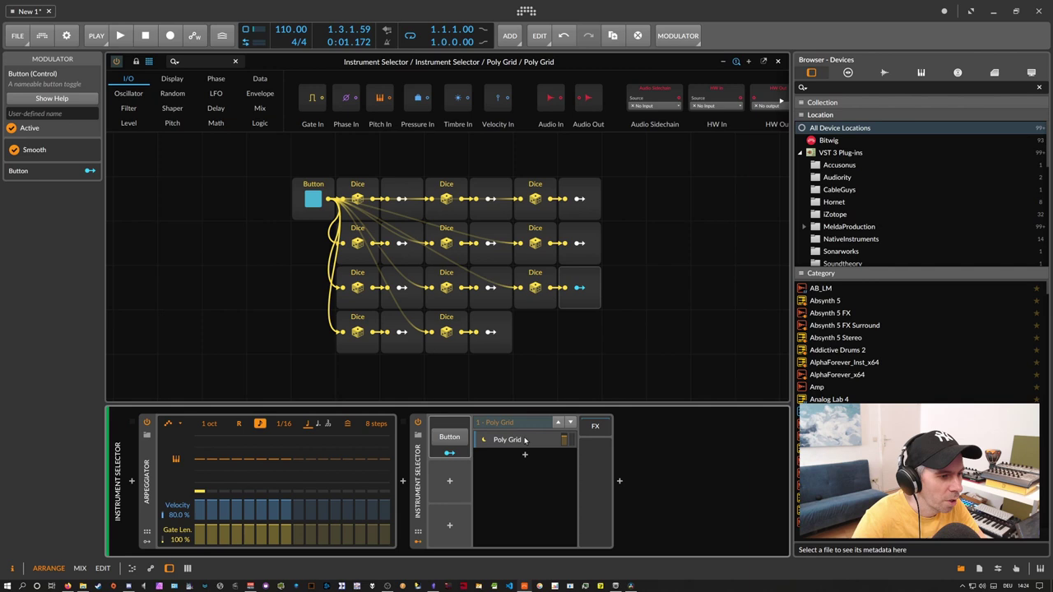
# - Map the Instrument Selector's Button modulator to the Poly Grid's generate button at 1.000
pyautogui.click(492, 457)
pyautogui.click(449, 452)
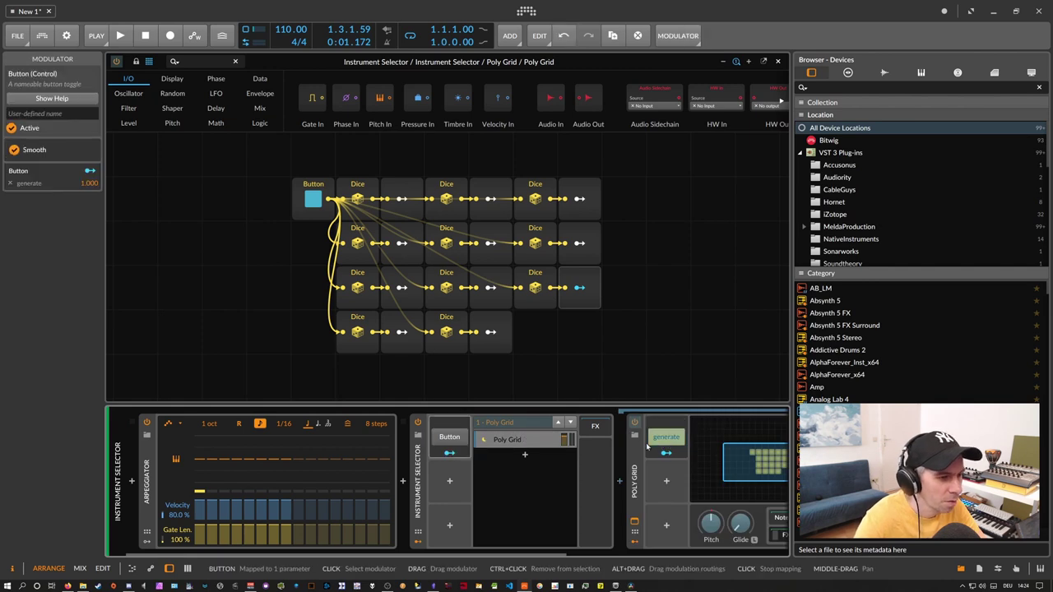
pyautogui.click(656, 441)
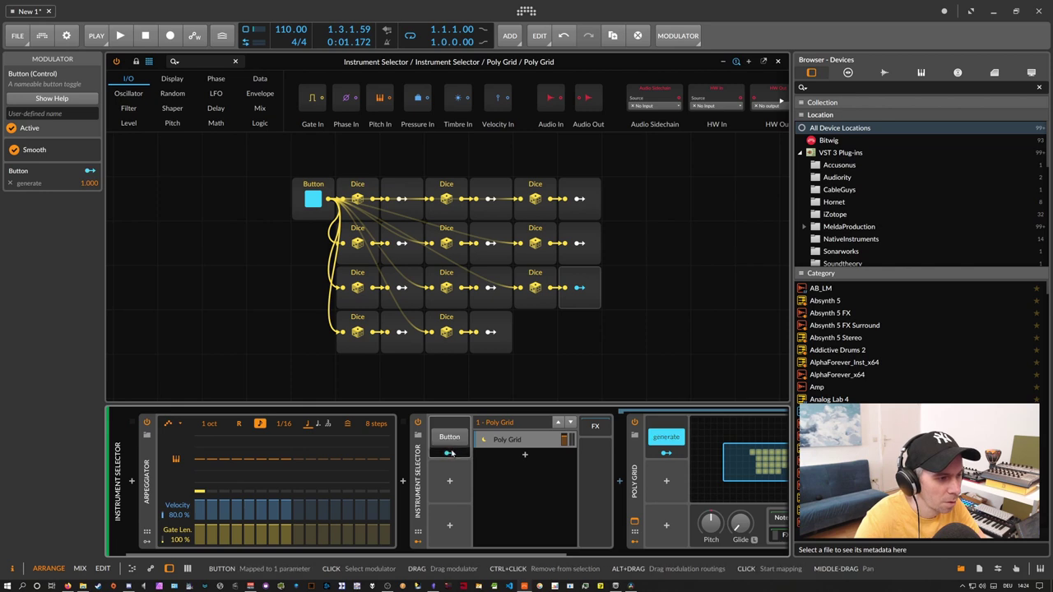
pyautogui.click(453, 452)
pyautogui.click(659, 440)
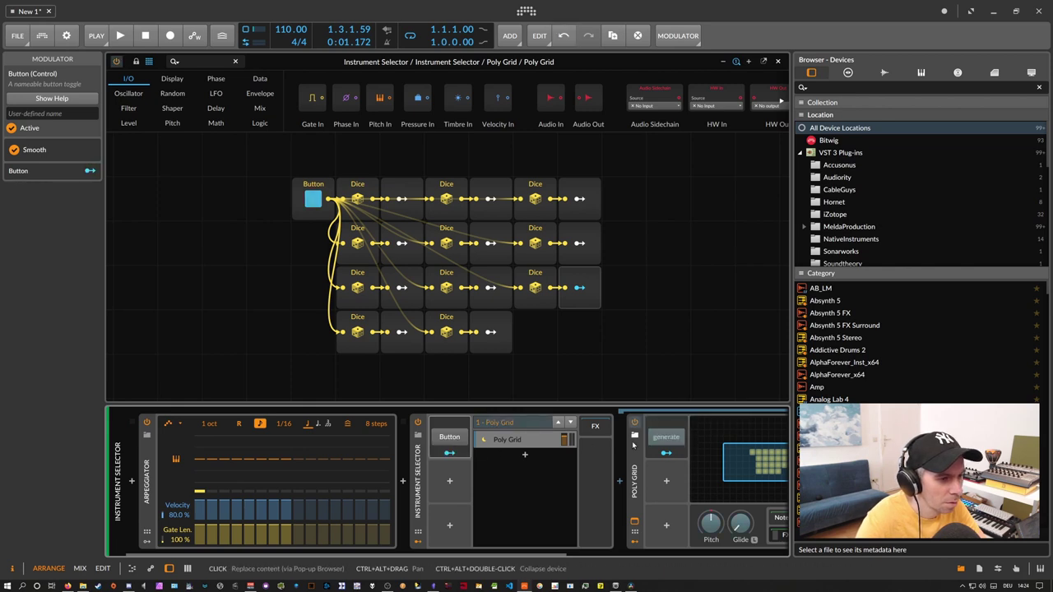
pyautogui.hotkey('ctrl', 'shift', 'z')
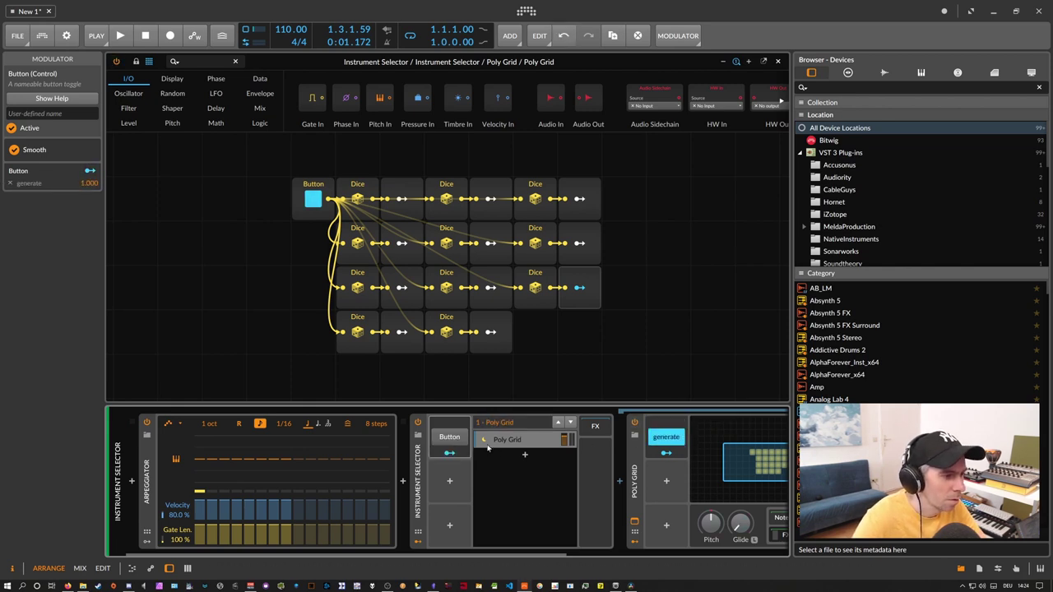
# - Toggle the Instrument Selector's Button repeatedly during playback to audition randomised E-Hat sounds, and stop playback
pyautogui.click(461, 438)
pyautogui.press('space')
pyautogui.click(461, 439)
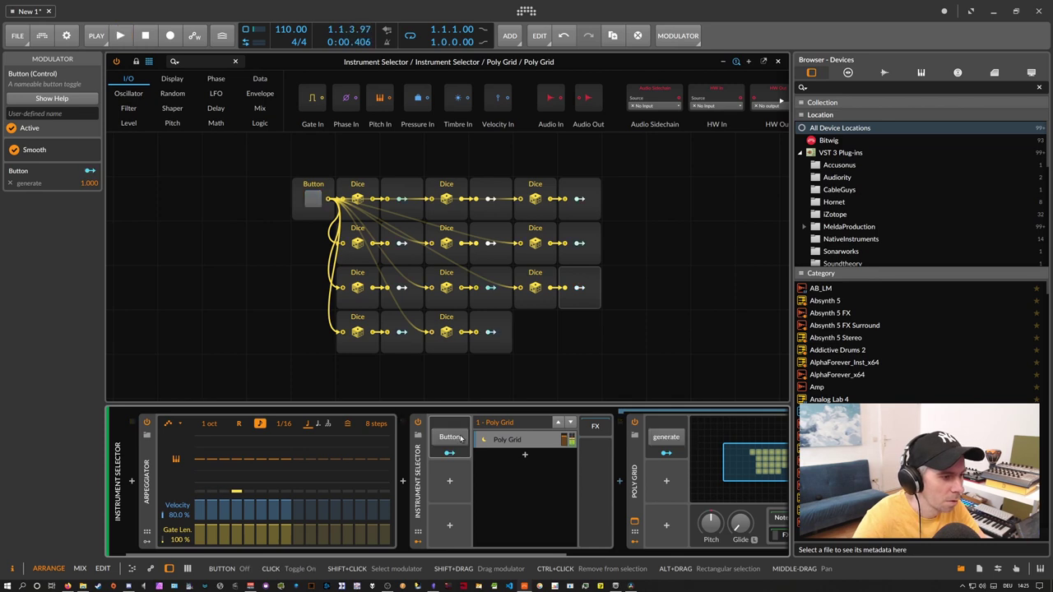
pyautogui.click(461, 439)
pyautogui.click(461, 438)
pyautogui.click(460, 438)
pyautogui.click(461, 439)
pyautogui.click(461, 439)
pyautogui.click(461, 438)
pyautogui.click(461, 439)
pyautogui.click(461, 439)
pyautogui.click(461, 439)
pyautogui.click(461, 438)
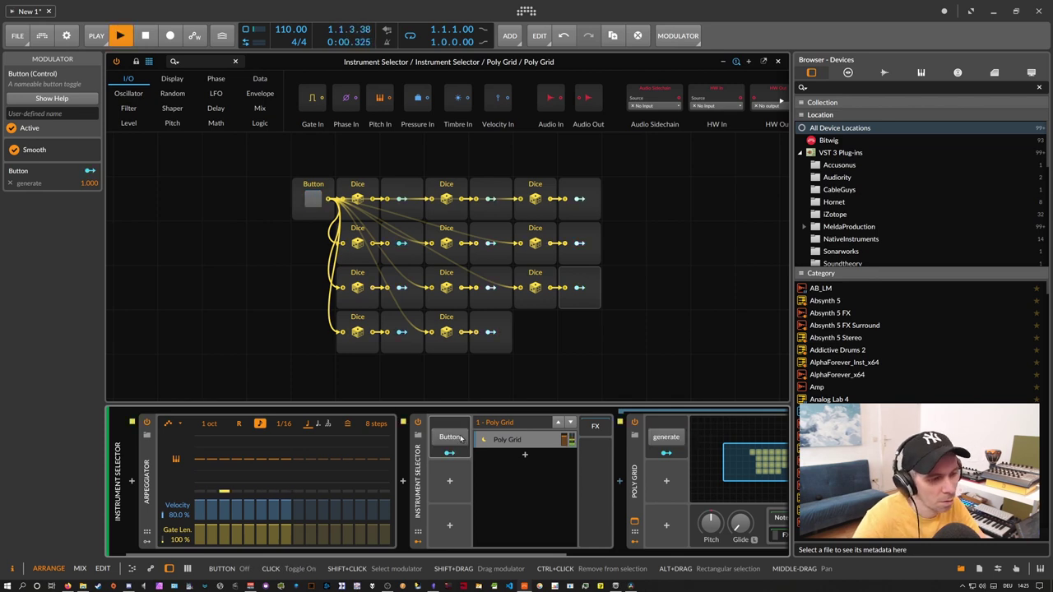
pyautogui.click(462, 439)
pyautogui.click(462, 439)
pyautogui.press('space')
# - Duplicate the Poly Grid layer twice to get three layers in the Instrument Selector, and briefly play the result
pyautogui.click(518, 444)
pyautogui.hotkey('ctrl', 'd')
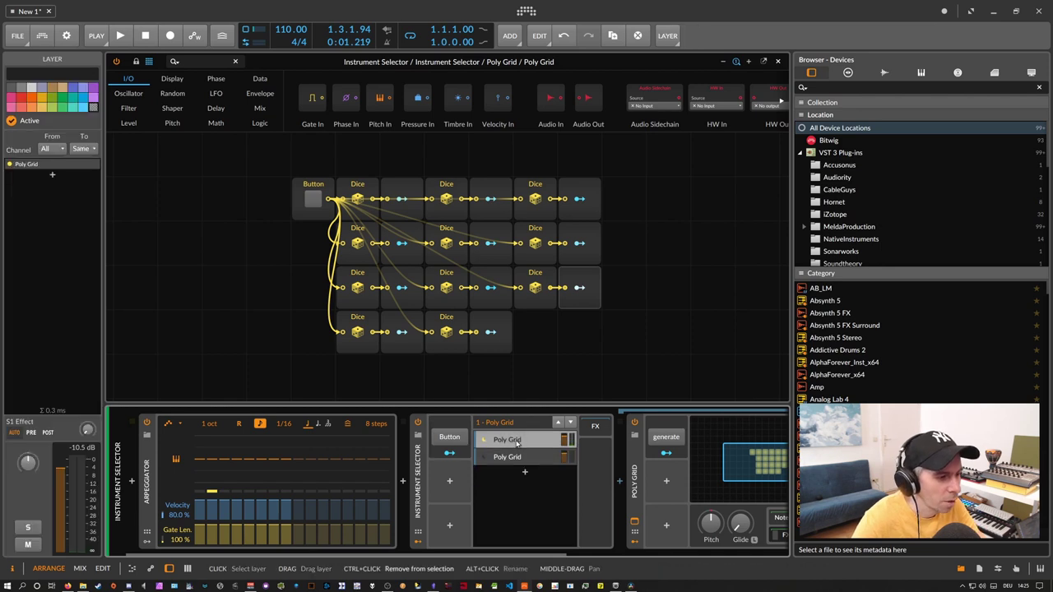
pyautogui.hotkey('ctrl', 'd')
pyautogui.click(461, 439)
pyautogui.press('space')
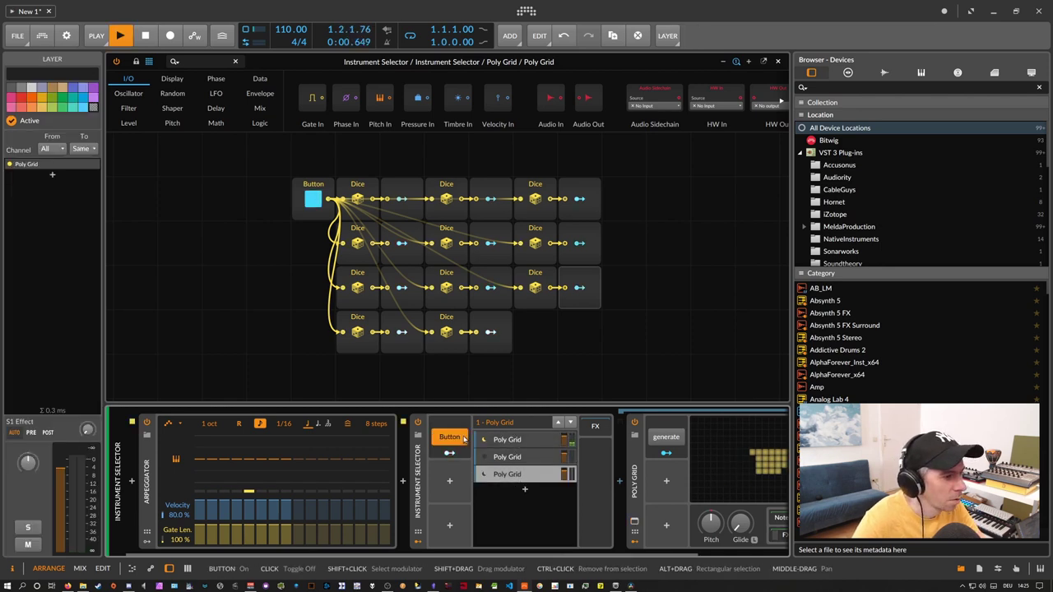
pyautogui.press('space')
# - Set the Instrument Selector's mode to Round-robin
pyautogui.click(461, 502)
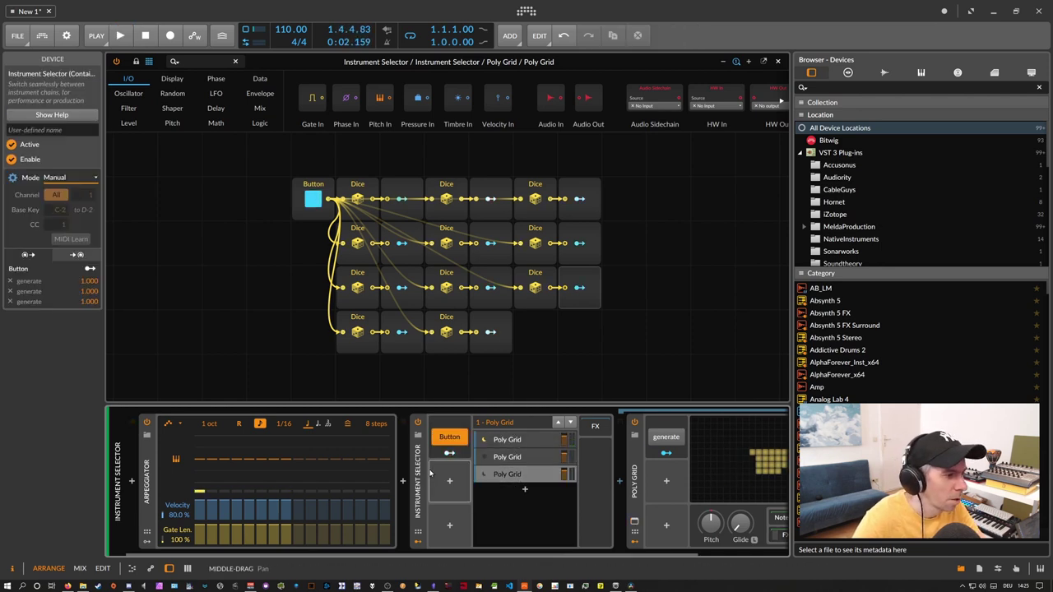
pyautogui.click(72, 177)
pyautogui.click(69, 207)
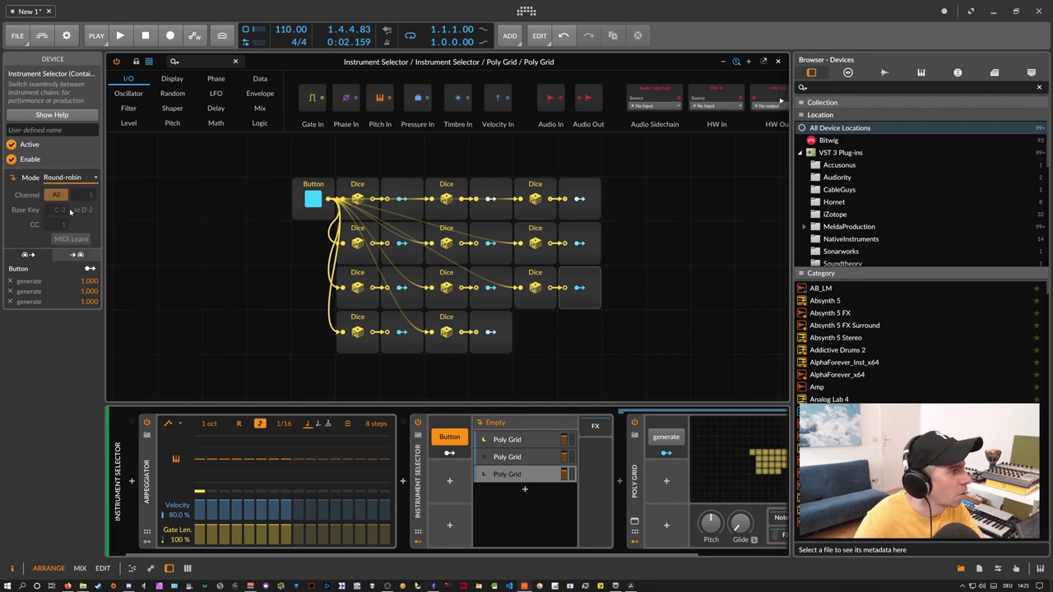
# - Start playback and toggle the Button to audition the round-robin Poly Grid layers
pyautogui.press('space')
pyautogui.click(448, 444)
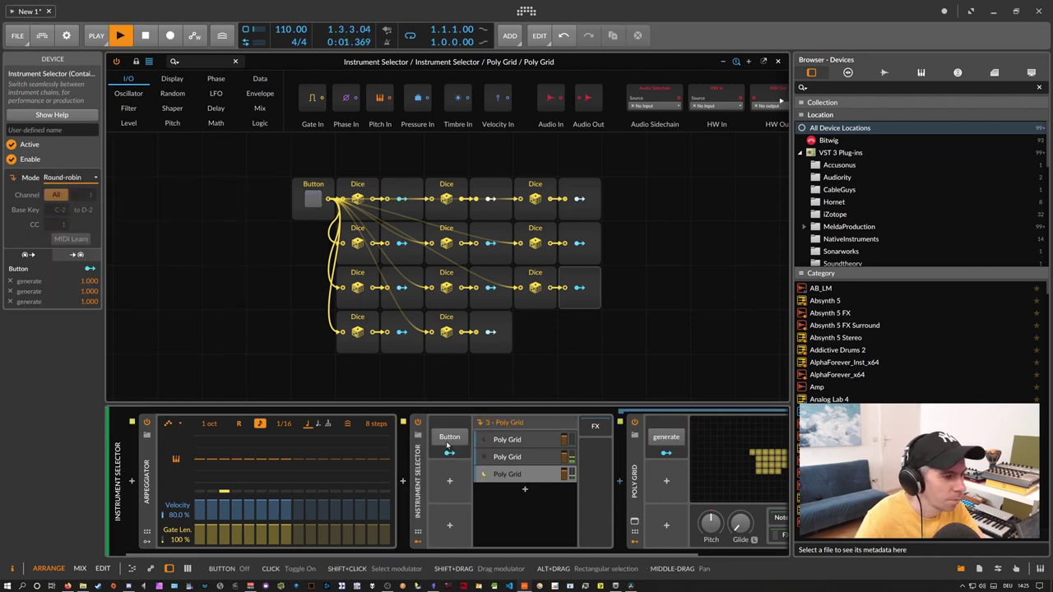
pyautogui.click(447, 444)
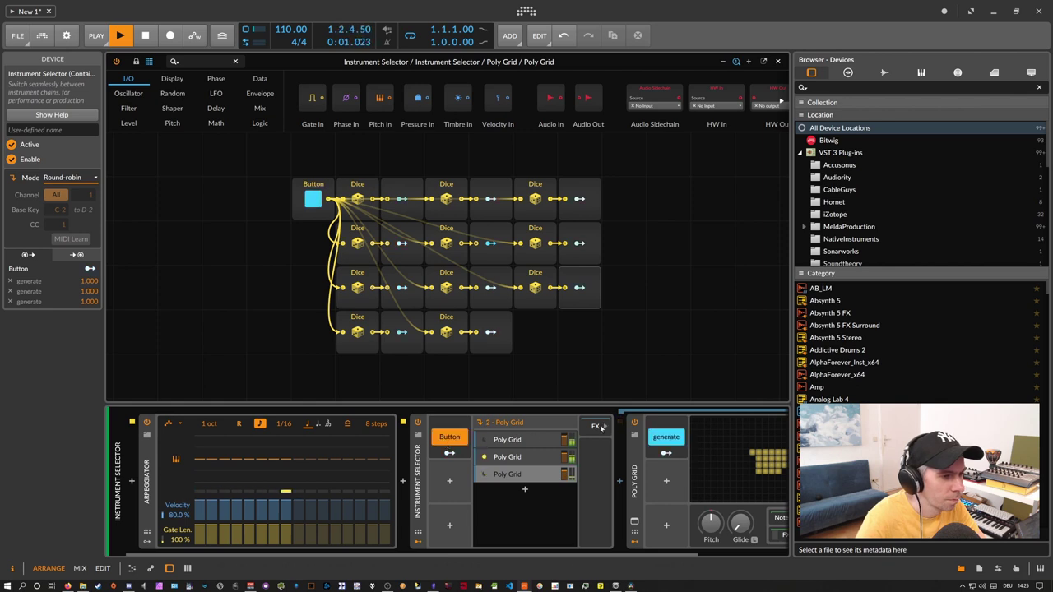
# - Insert the Hard-Clip preset into the Instrument Selector's FX chain and toggle the Button to audition new hat sounds
pyautogui.click(597, 427)
pyautogui.click(445, 438)
pyautogui.click(445, 438)
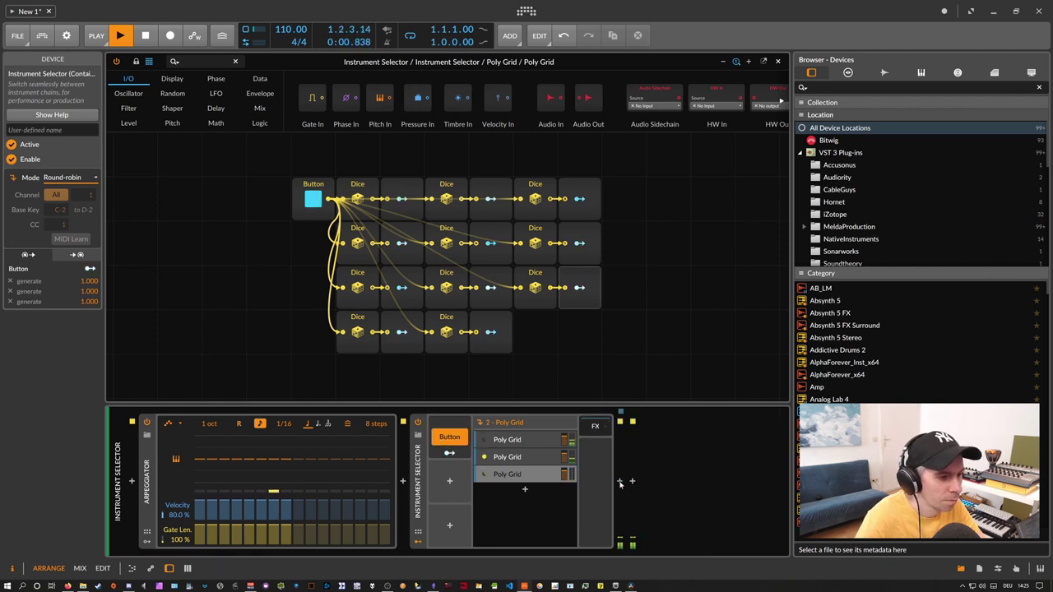
pyautogui.click(621, 484)
pyautogui.write('hard')
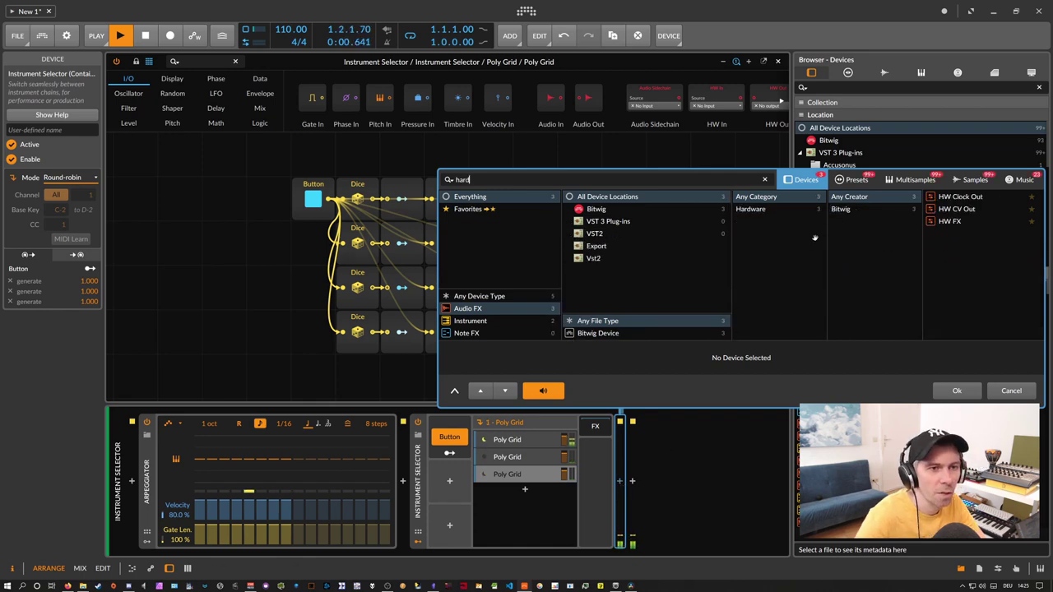
pyautogui.click(853, 180)
pyautogui.doubleClick(957, 209)
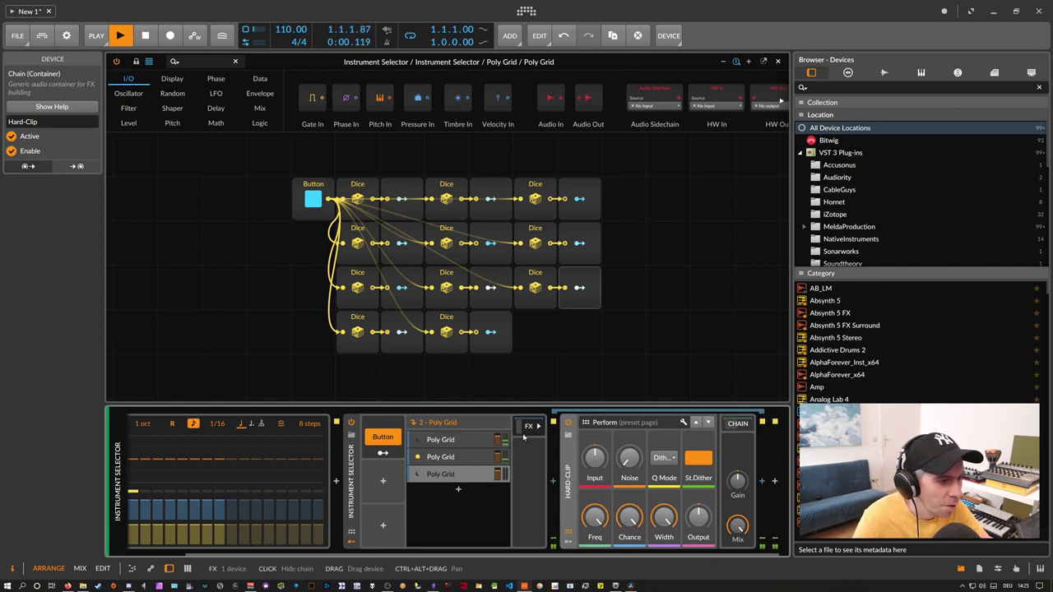
pyautogui.click(393, 440)
pyautogui.click(390, 439)
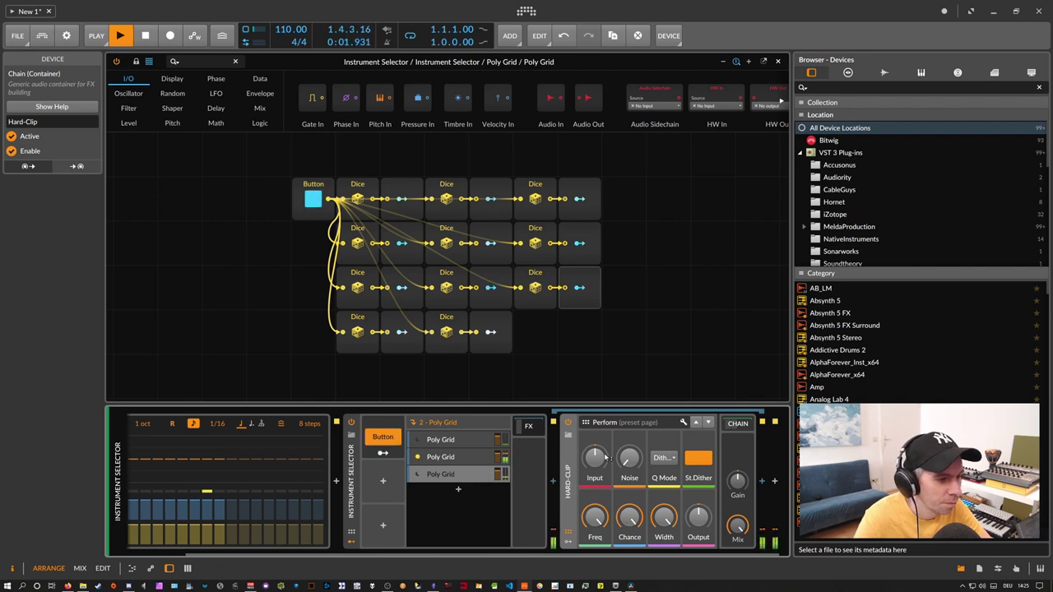
# - Insert an EQ-2 before Hard-Clip in the FX chain, raise its low band frequency and hide the chain
pyautogui.click(553, 482)
pyautogui.write('eq')
pyautogui.press('Down')
pyautogui.press('Return')
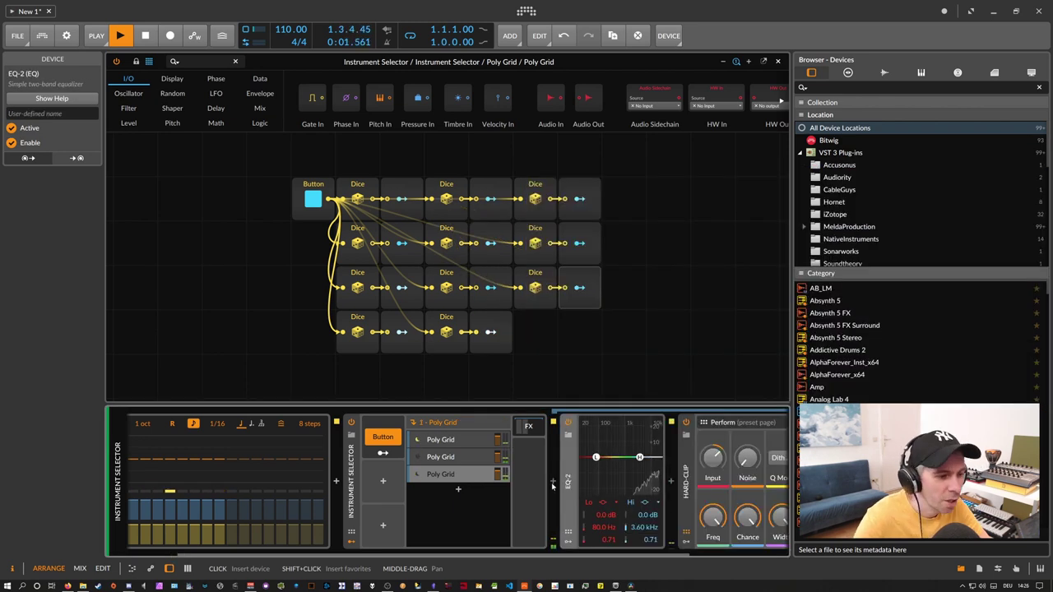
pyautogui.moveTo(605, 534); pyautogui.dragTo(605, 487)
pyautogui.click(528, 427)
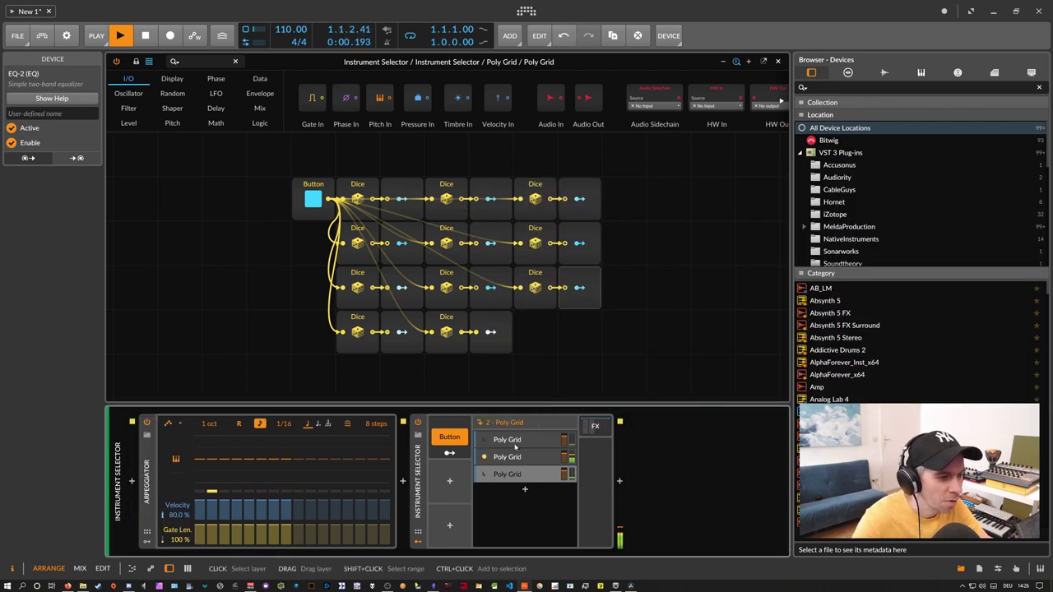
# - Close the grid editor and unsolo the lowest Instrument Selector track to hear it with the full groove
pyautogui.click(777, 62)
pyautogui.click(201, 169)
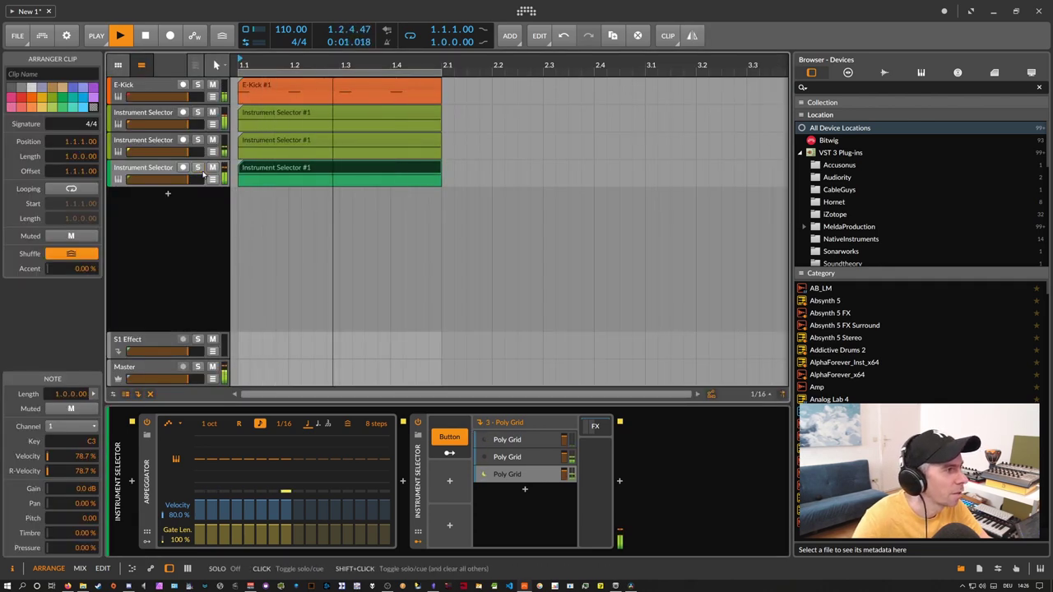
pyautogui.click(203, 173)
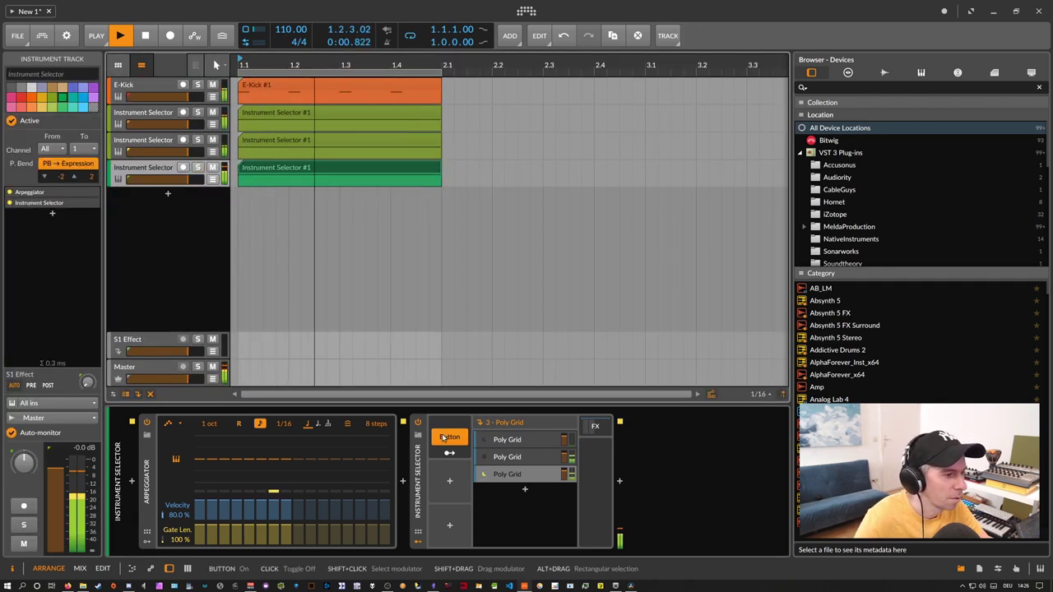
# - Try a 1/32 base rate on the Arpeggiator while toggling the Button, and return the rate to 1/16
pyautogui.moveTo(286, 424); pyautogui.dragTo(287, 411)
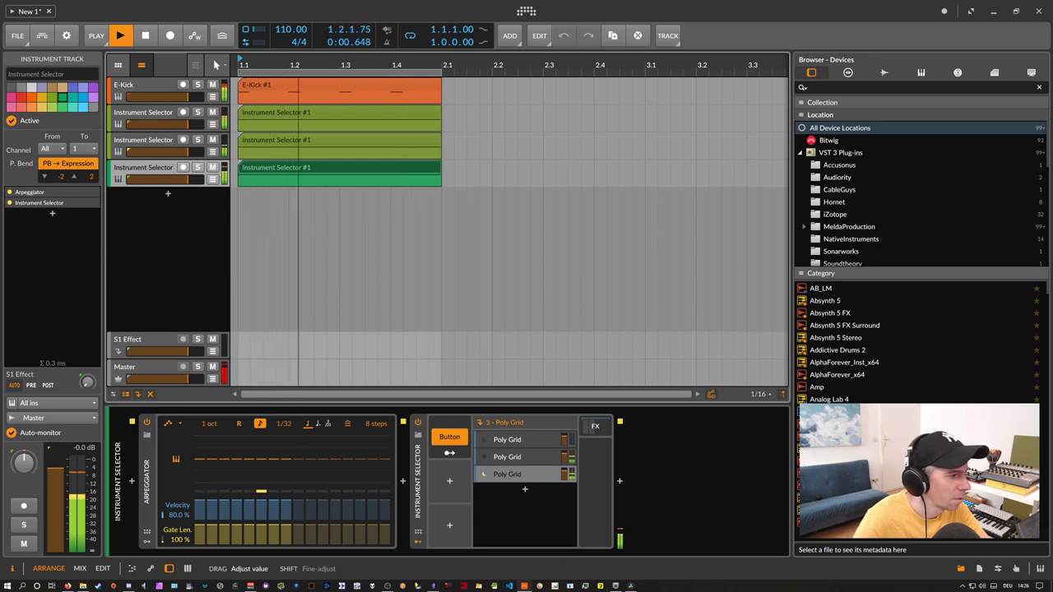
pyautogui.click(445, 442)
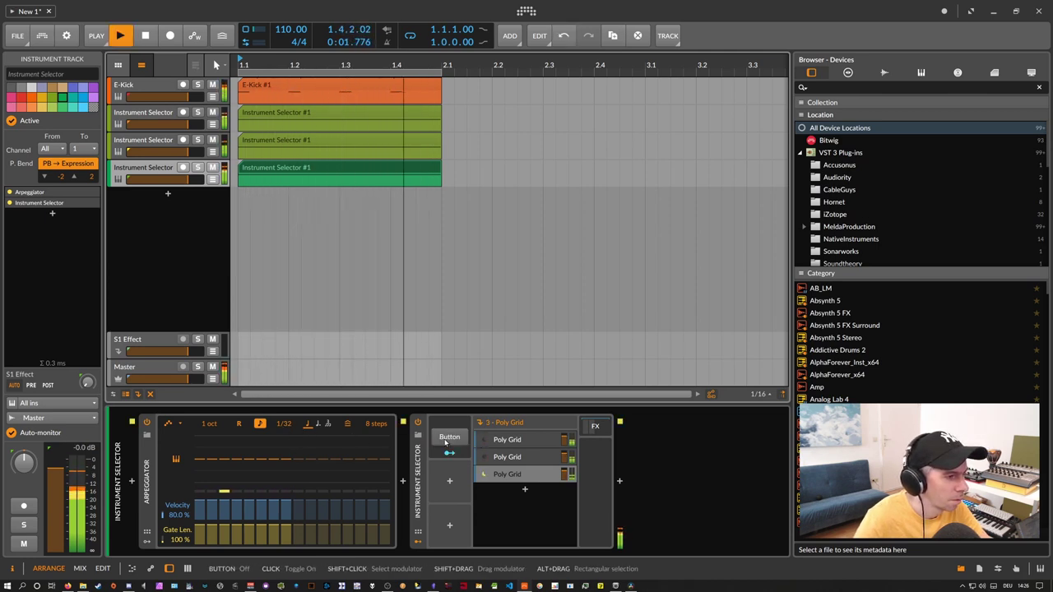
pyautogui.click(445, 442)
pyautogui.click(446, 441)
pyautogui.click(445, 442)
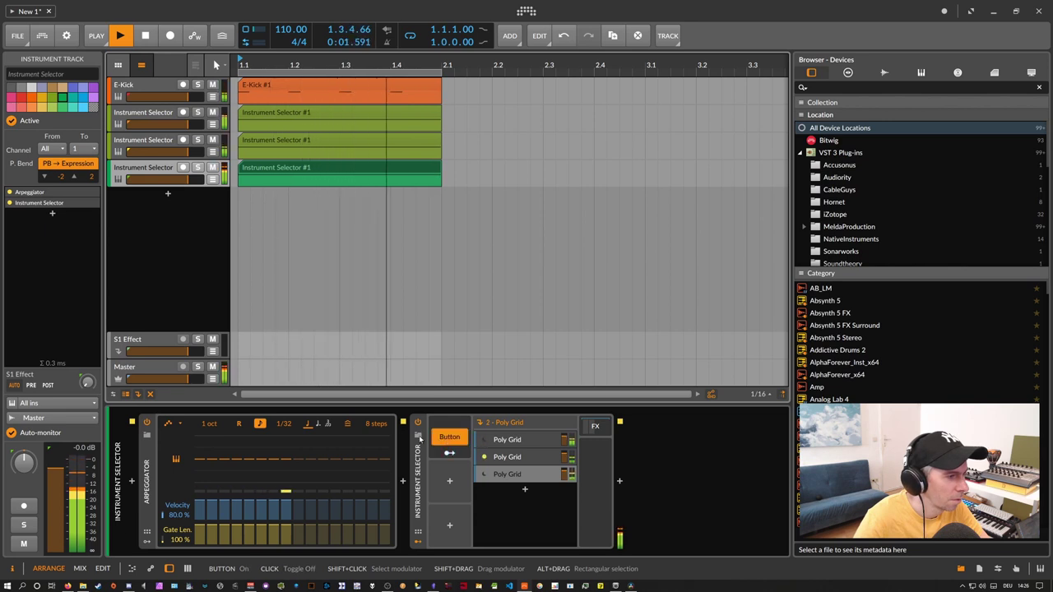
pyautogui.moveTo(288, 425); pyautogui.dragTo(288, 415)
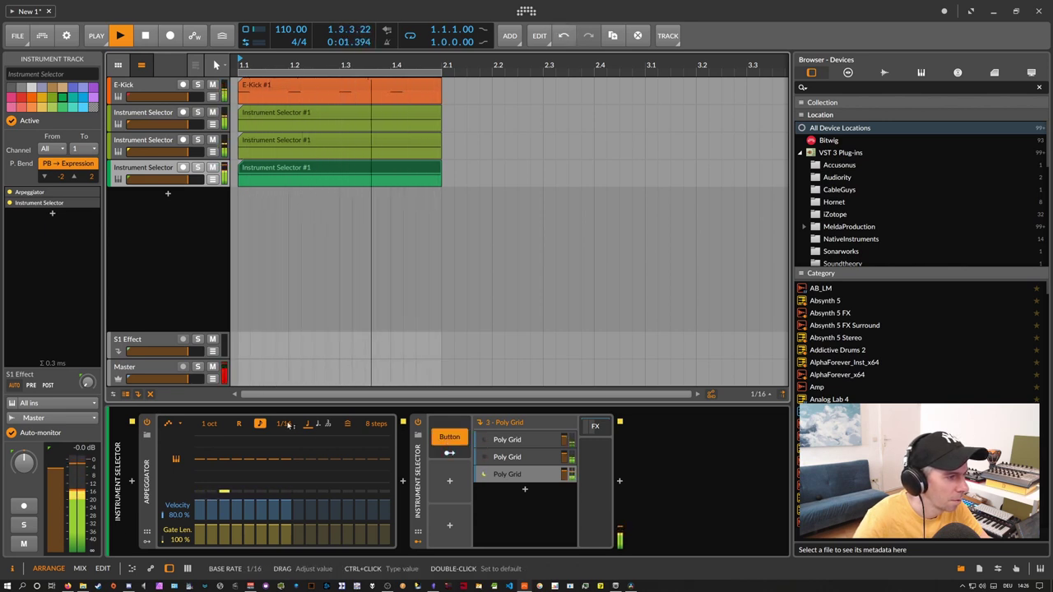
# - Duplicate the third Poly Grid layer in the Instrument Selector, toggling the Button during playback to audition new hat sounds
pyautogui.click(451, 442)
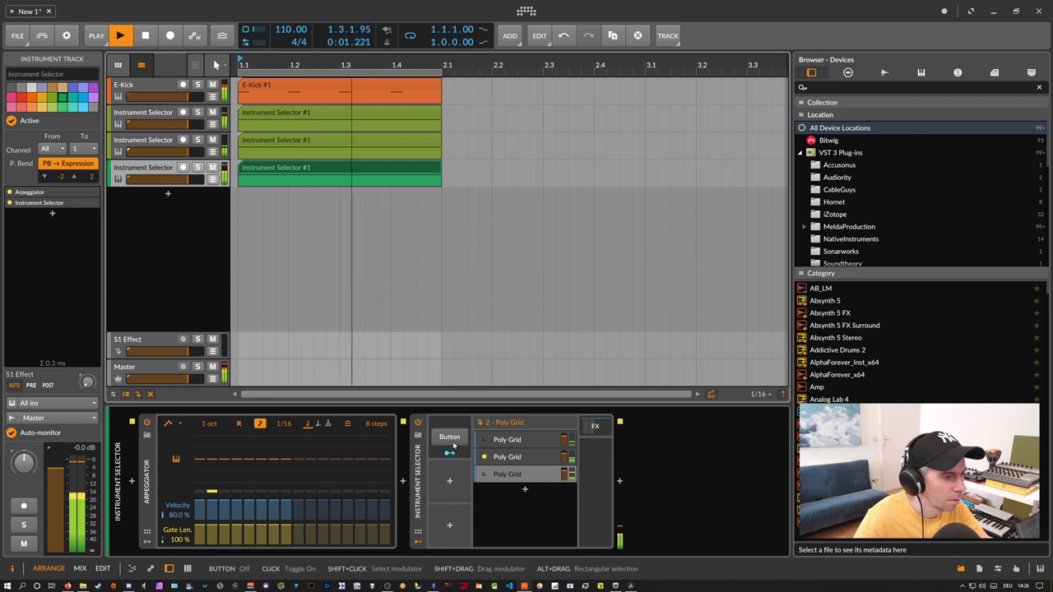
pyautogui.click(451, 441)
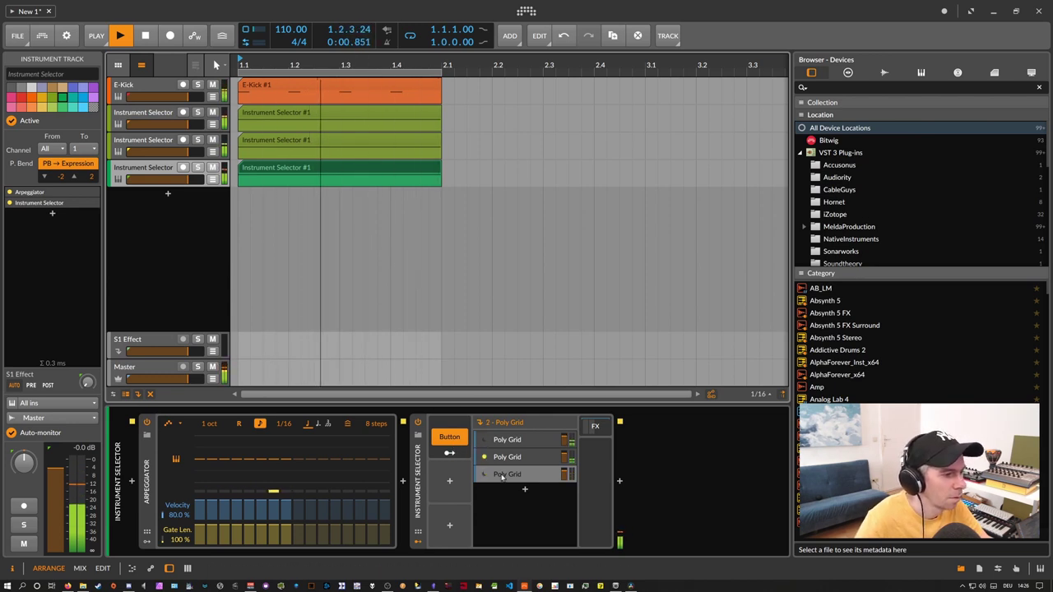
pyautogui.click(502, 474)
pyautogui.hotkey('ctrl', 'd')
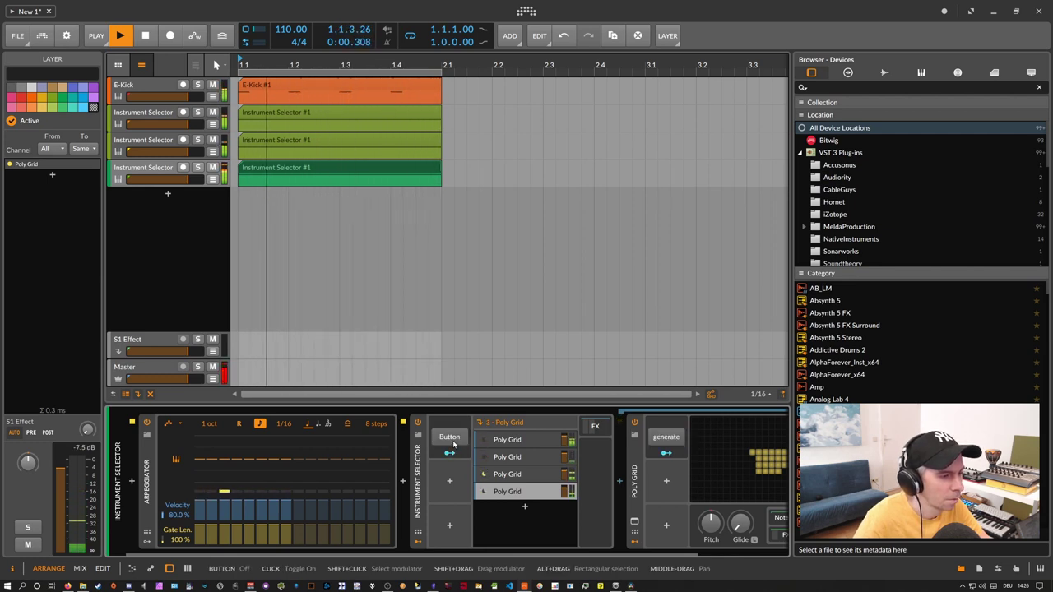
pyautogui.click(450, 437)
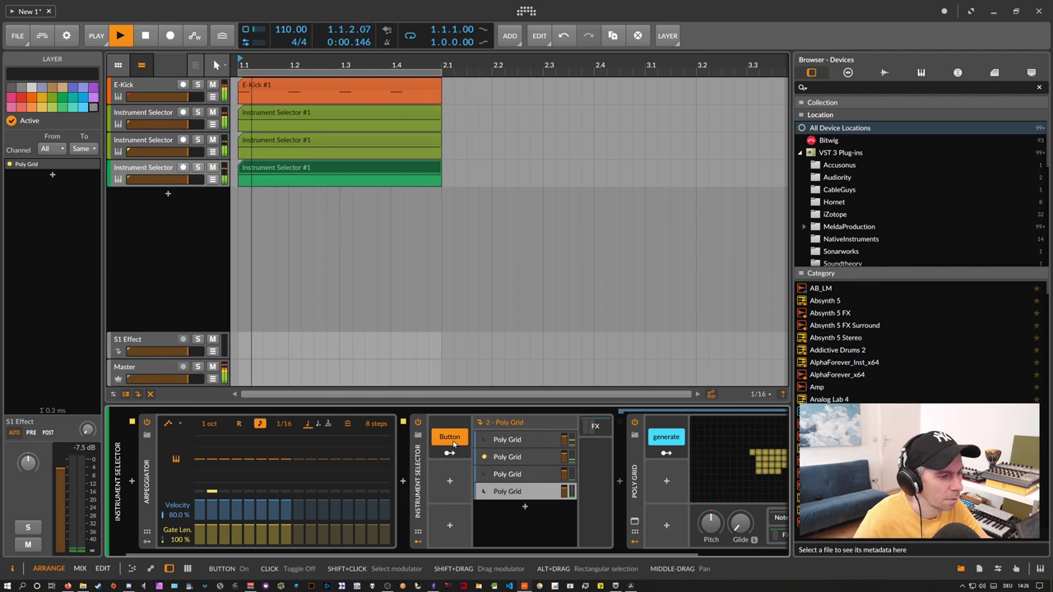
pyautogui.press('space')
# - Bounce the clip on the lowest Instrument Selector track post-fader to a new audio track
pyautogui.click(256, 170)
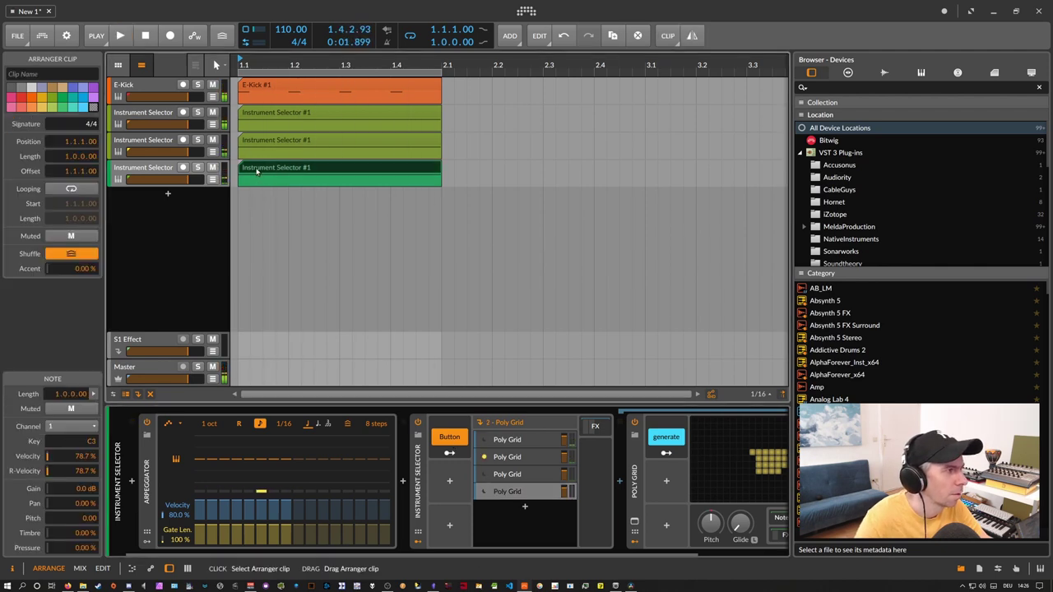
pyautogui.rightClick(260, 170)
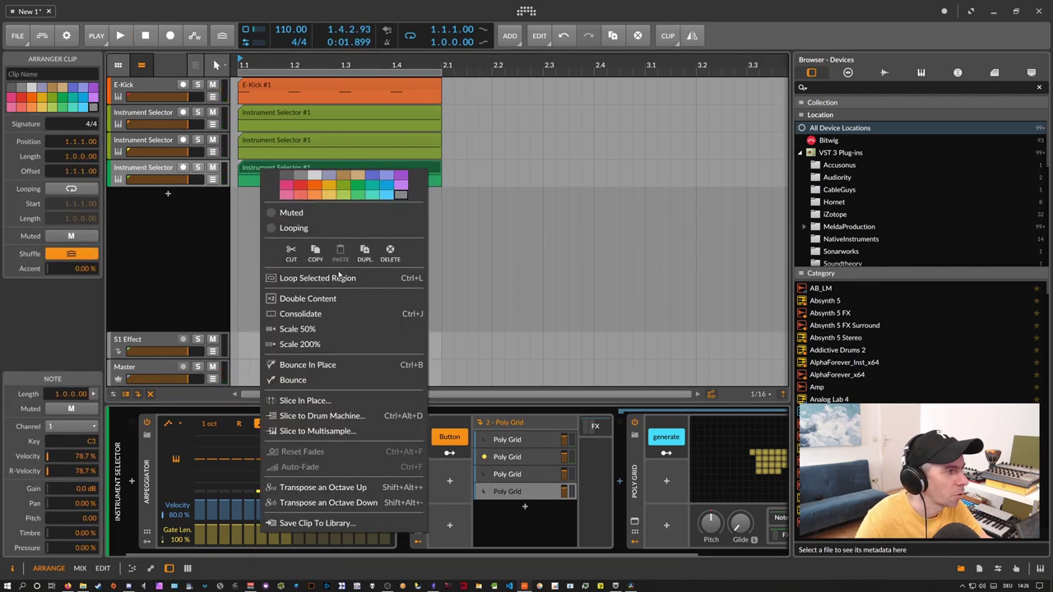
pyautogui.click(293, 380)
pyautogui.click(558, 235)
pyautogui.click(563, 421)
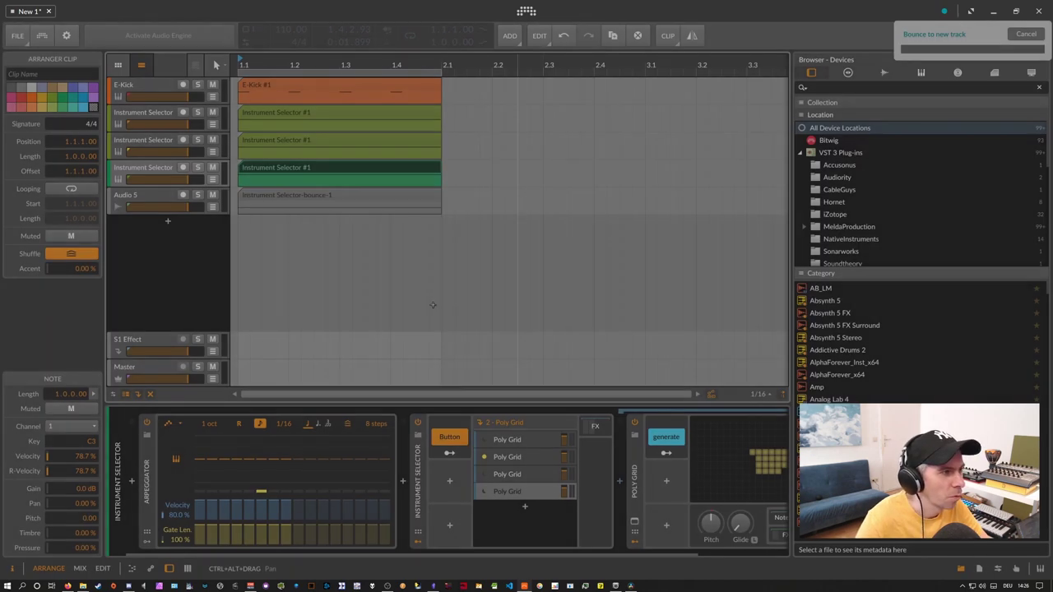
# - Solo the Audio 5 track and listen to the bounced hat clip
pyautogui.click(197, 195)
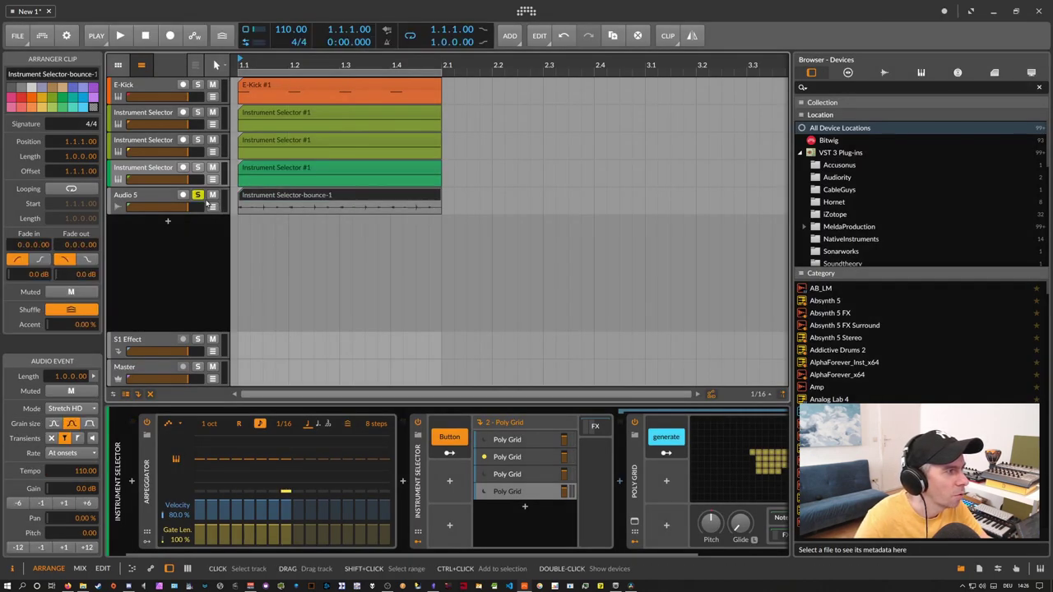
pyautogui.press('space')
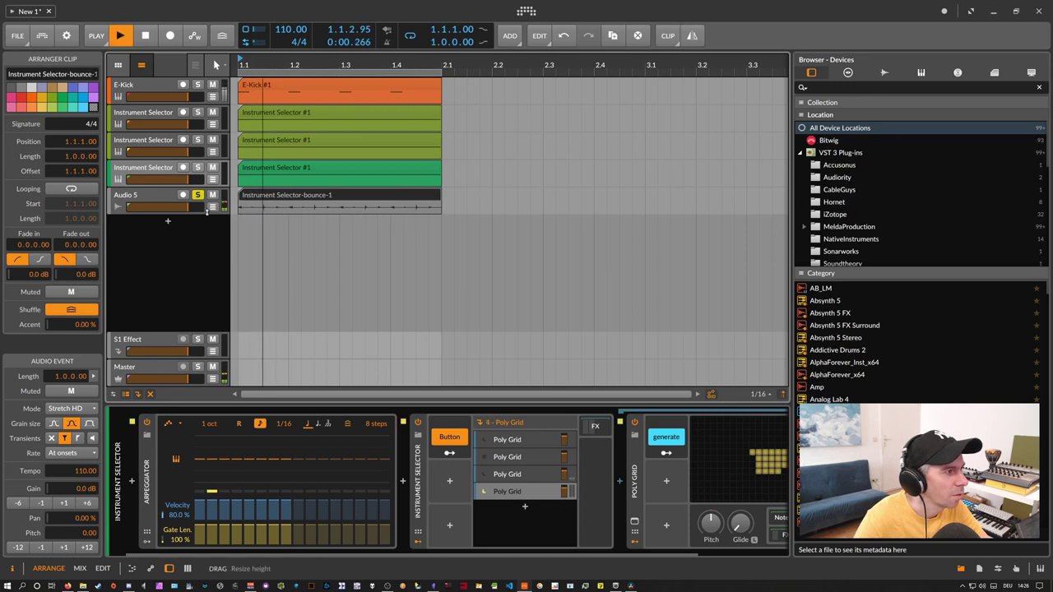
pyautogui.click(251, 212)
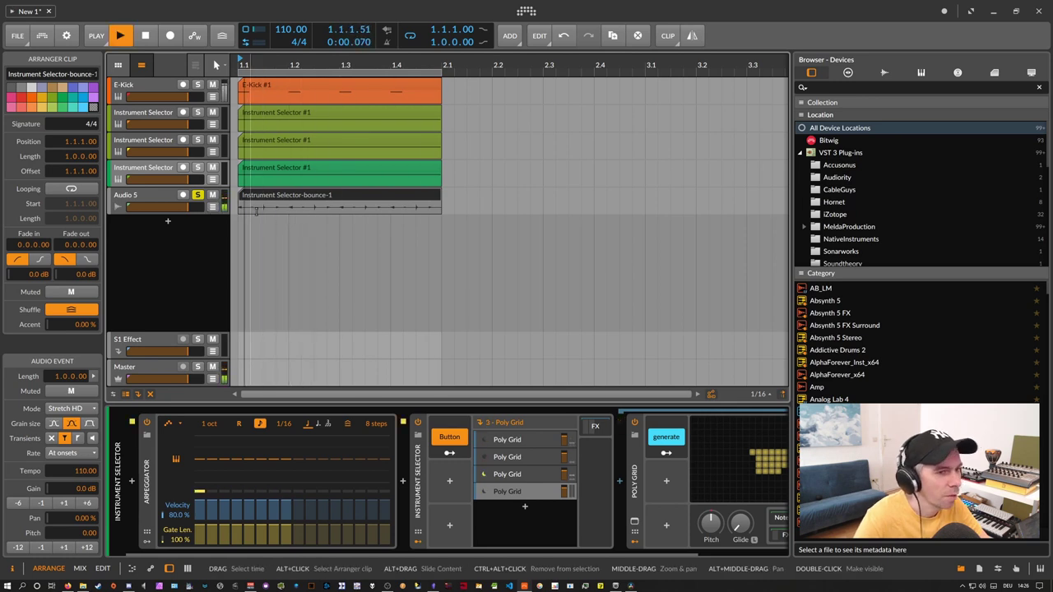
pyautogui.press('space')
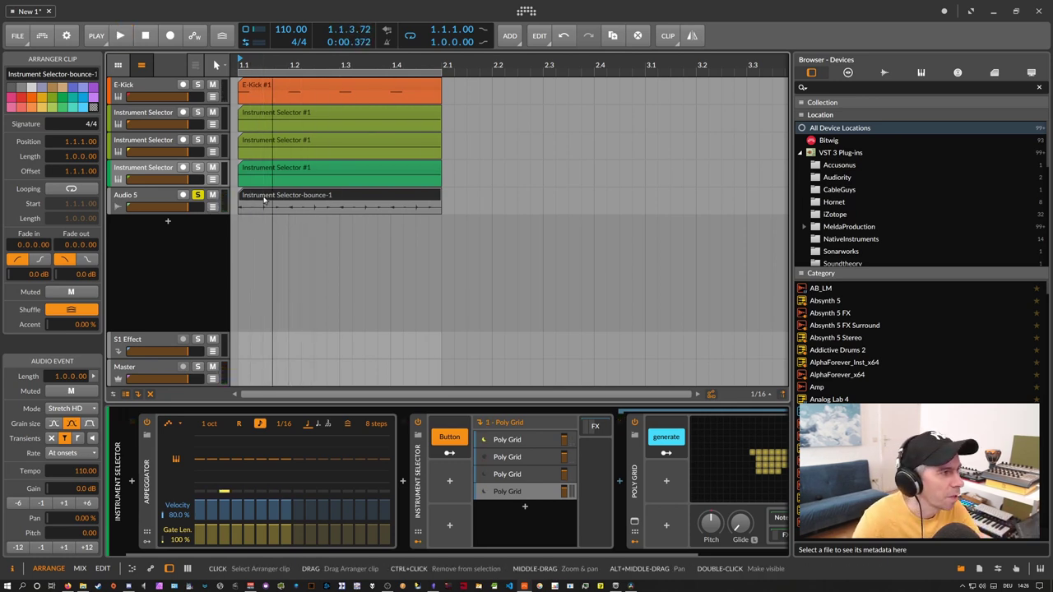
# - Move the bounced clip on Audio 5 to start at bar 2 and unsolo that track
pyautogui.moveTo(256, 212); pyautogui.dragTo(460, 212)
pyautogui.click(295, 165)
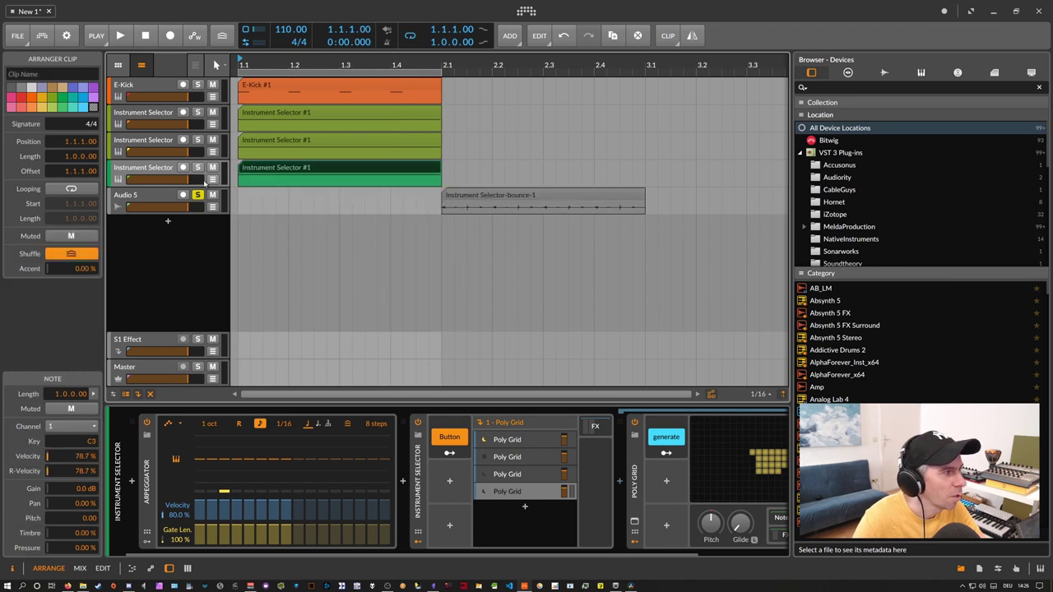
pyautogui.click(172, 165)
pyautogui.click(490, 198)
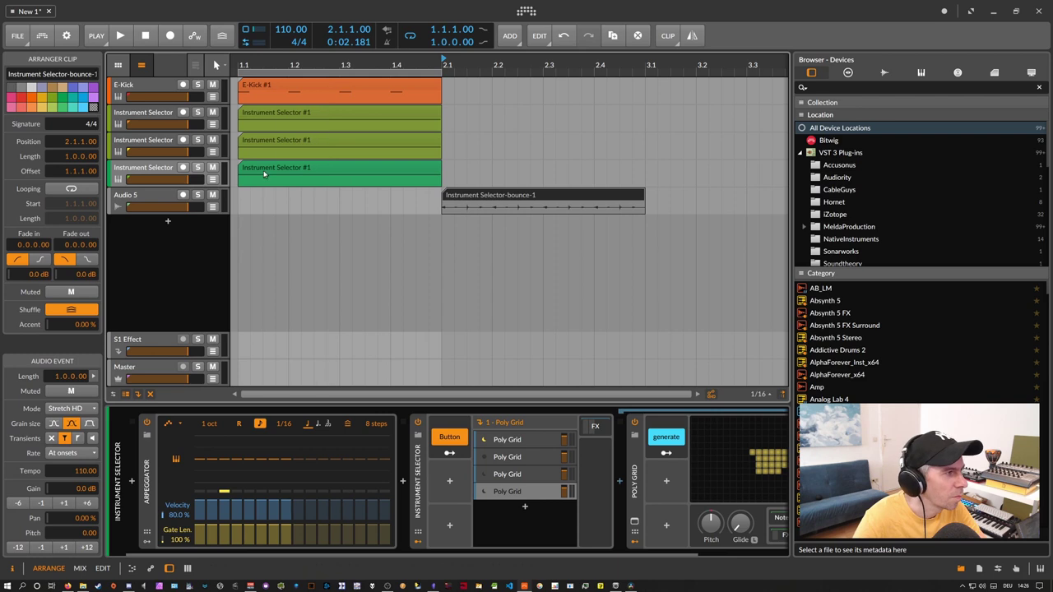
pyautogui.click(196, 170)
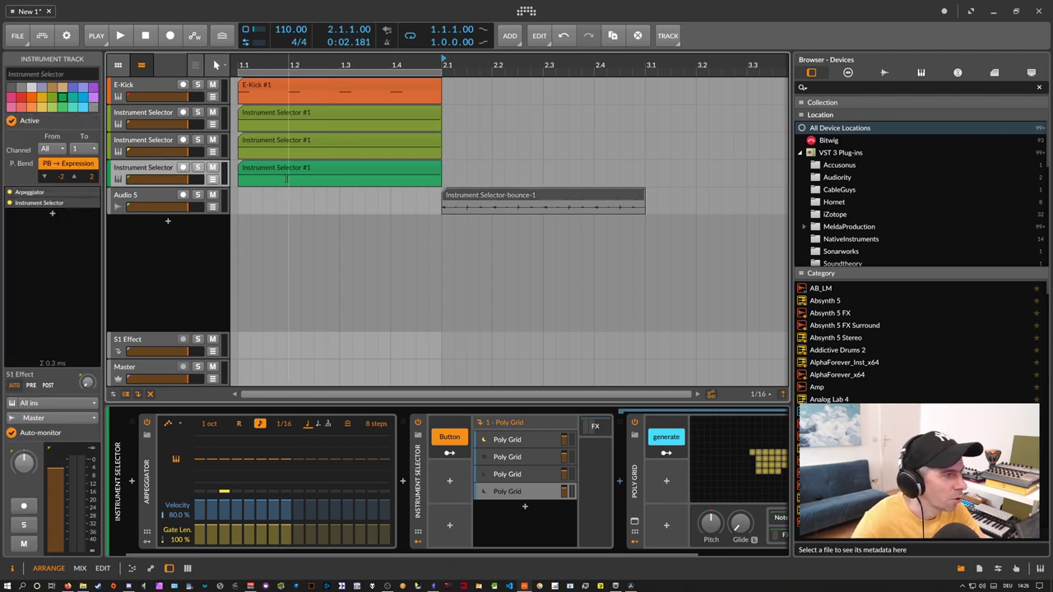
# - Play the full groove and toggle the Instrument Selector's Button repeatedly to generate a different hat sound
pyautogui.press('space')
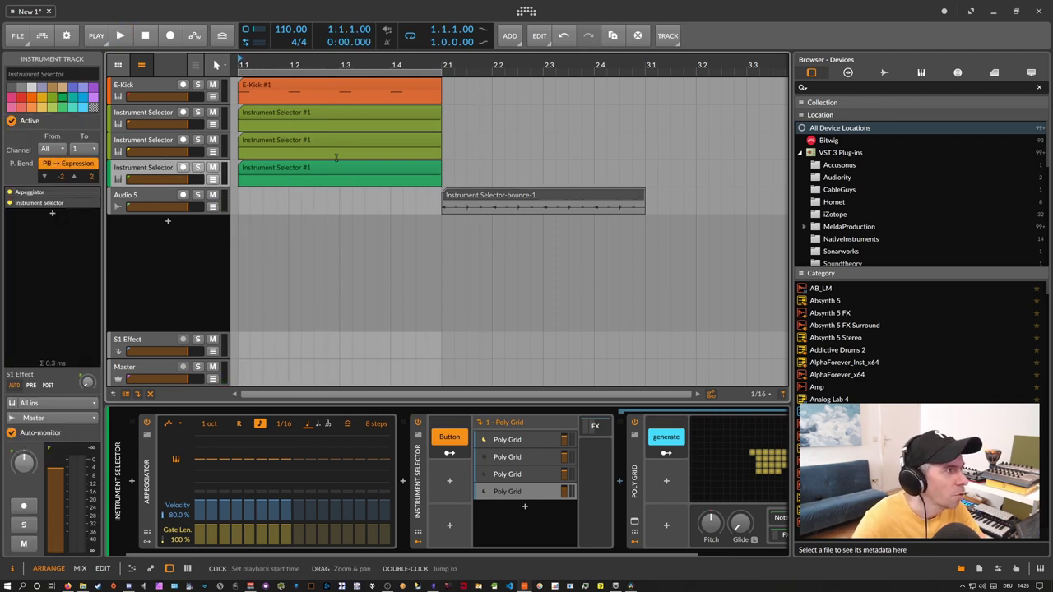
pyautogui.press('space')
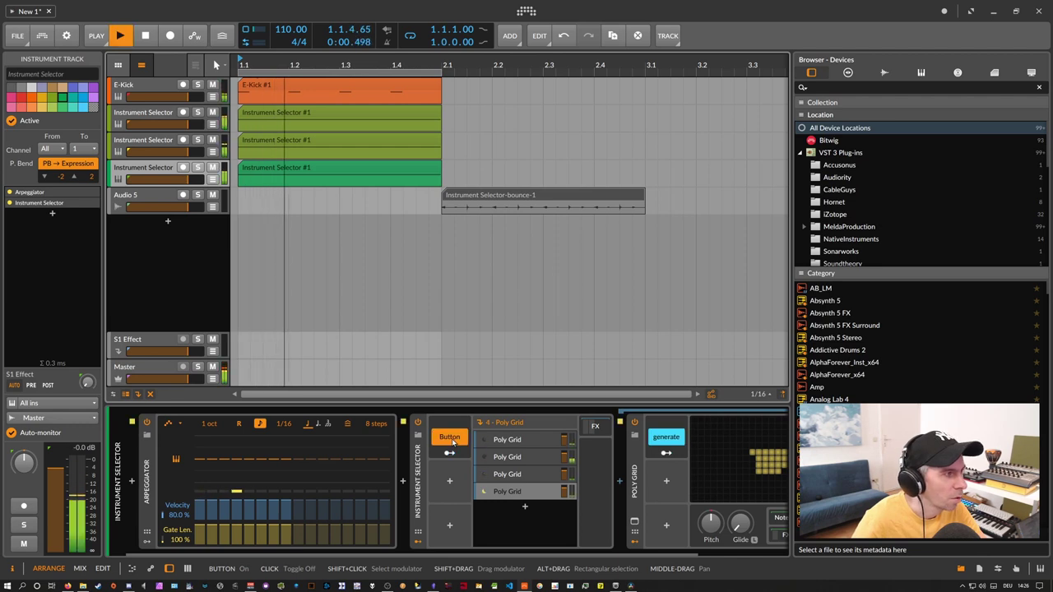
pyautogui.click(450, 438)
pyautogui.click(450, 439)
pyautogui.click(451, 439)
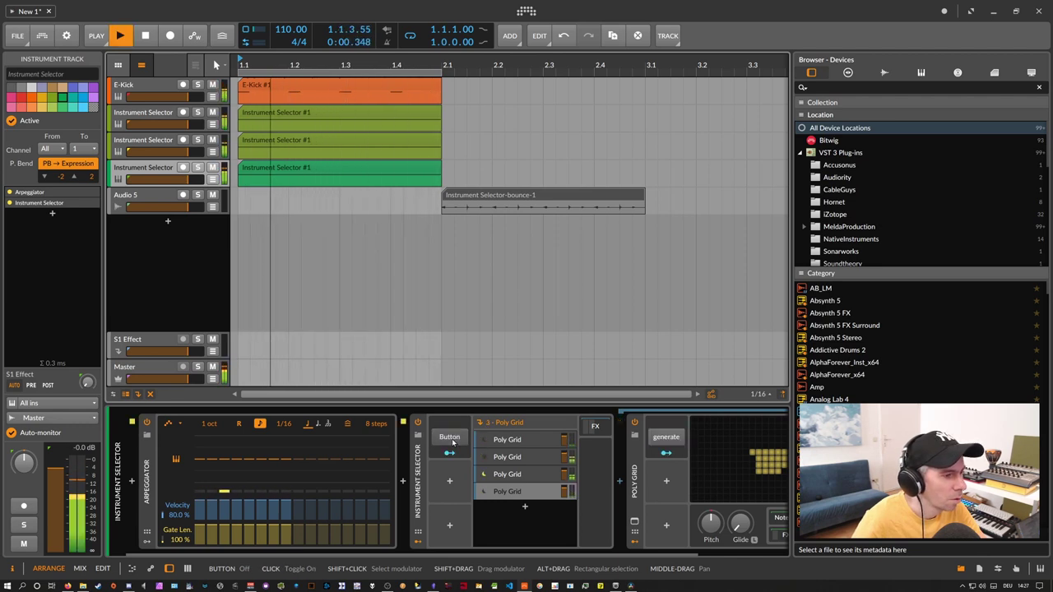
pyautogui.click(450, 439)
pyautogui.click(450, 439)
pyautogui.click(450, 439)
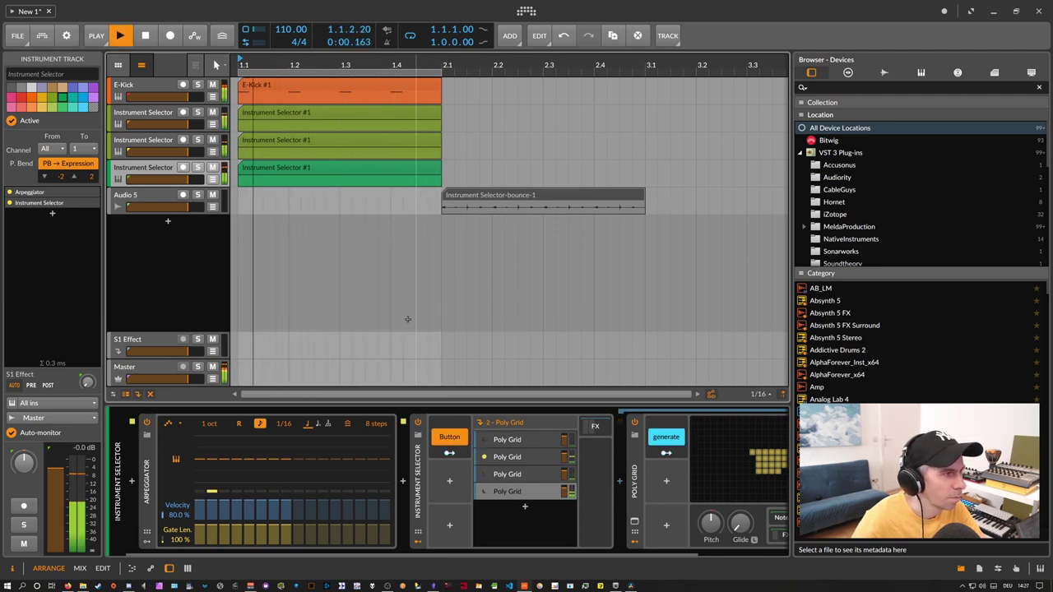
# - Bounce bar 1 of the lowest Instrument Selector track post-fader at 32-bit floating-point to another new audio track
pyautogui.click(266, 170)
pyautogui.press('space')
pyautogui.moveTo(239, 179); pyautogui.dragTo(454, 179)
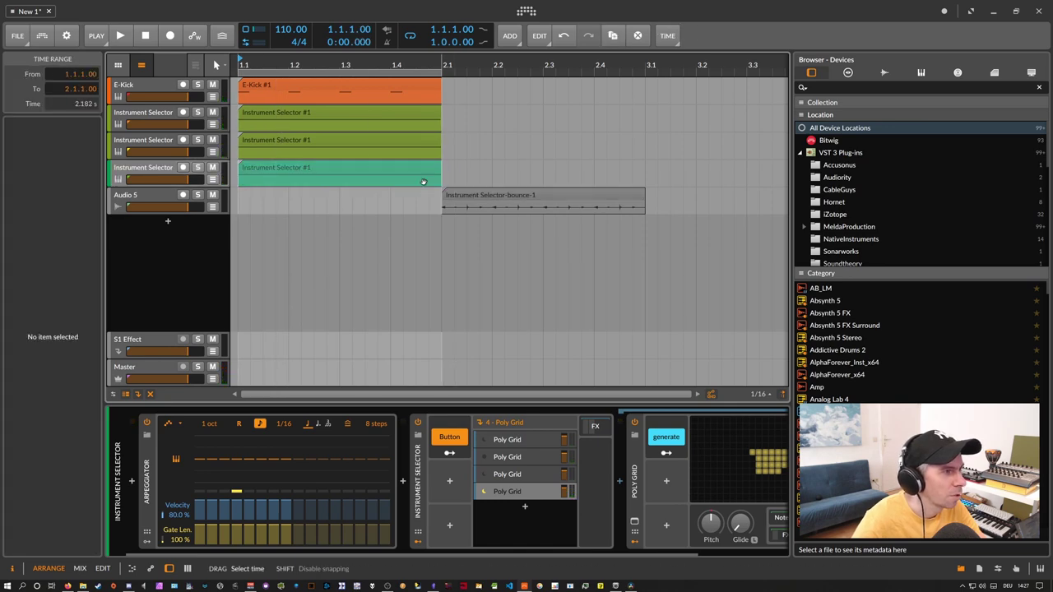
pyautogui.rightClick(423, 181)
pyautogui.click(453, 268)
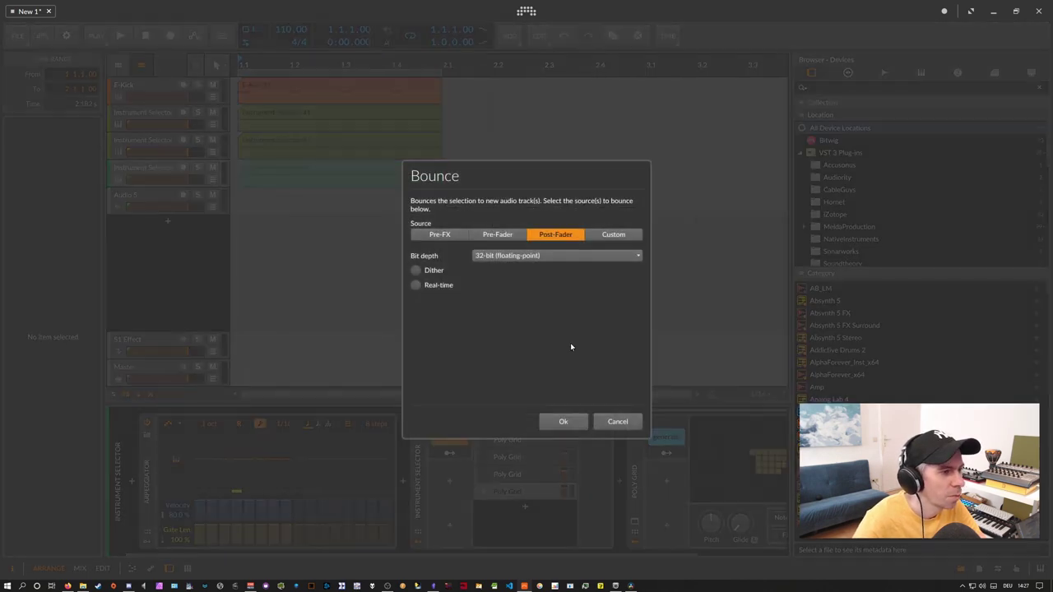
pyautogui.click(563, 422)
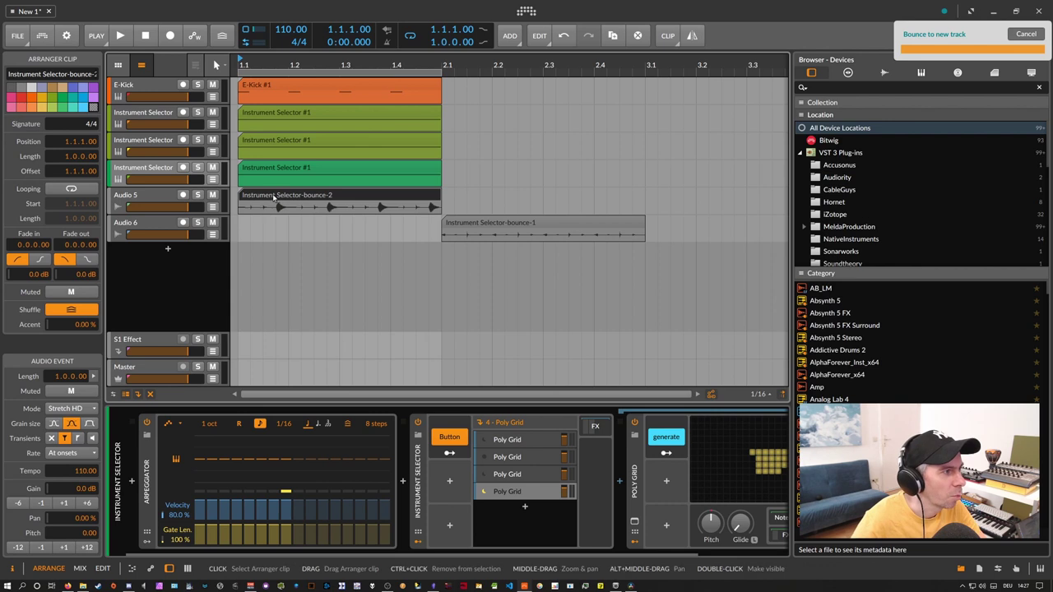
# - Mute the lowest Instrument Selector track and extend both the E-Kick clip and the arranger loop to two bars
pyautogui.click(467, 224)
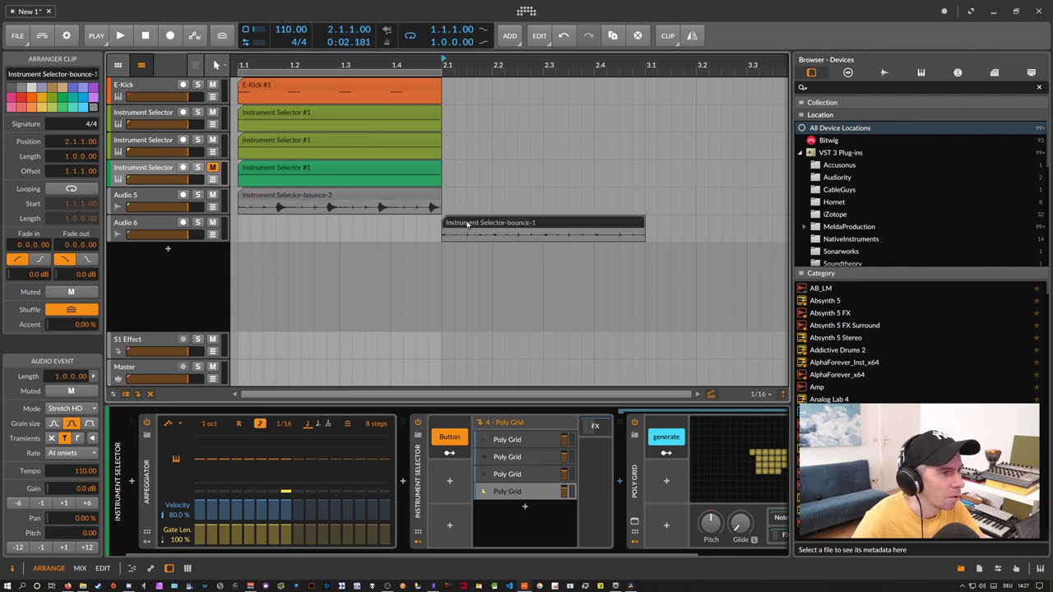
pyautogui.click(288, 168)
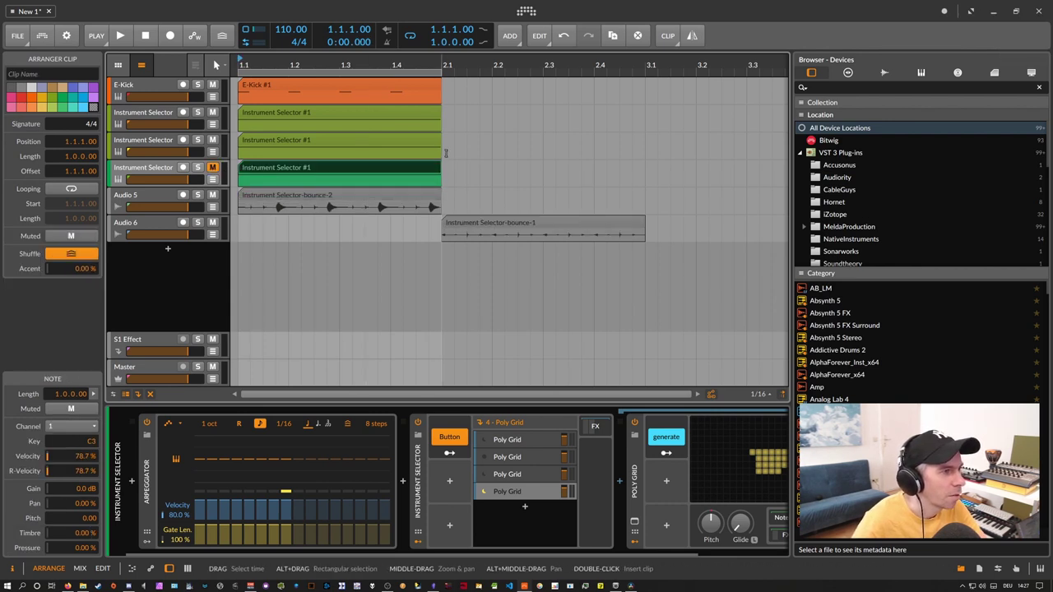
pyautogui.moveTo(439, 86); pyautogui.dragTo(635, 107)
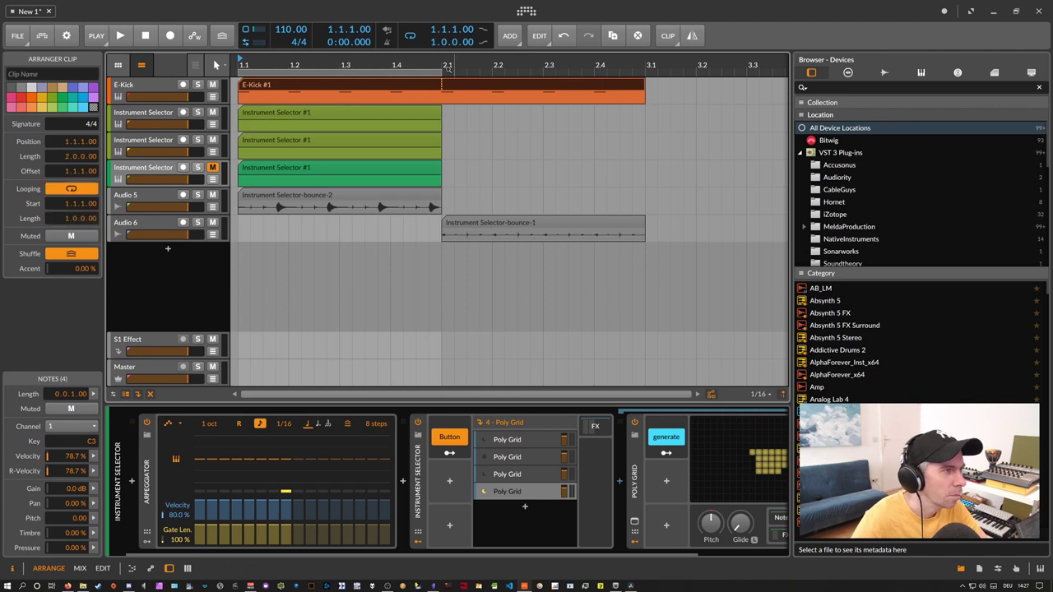
# - Duplicate the clips of the upper two Instrument Selector tracks into bar 2 and play the two-bar groove
pyautogui.click(437, 116)
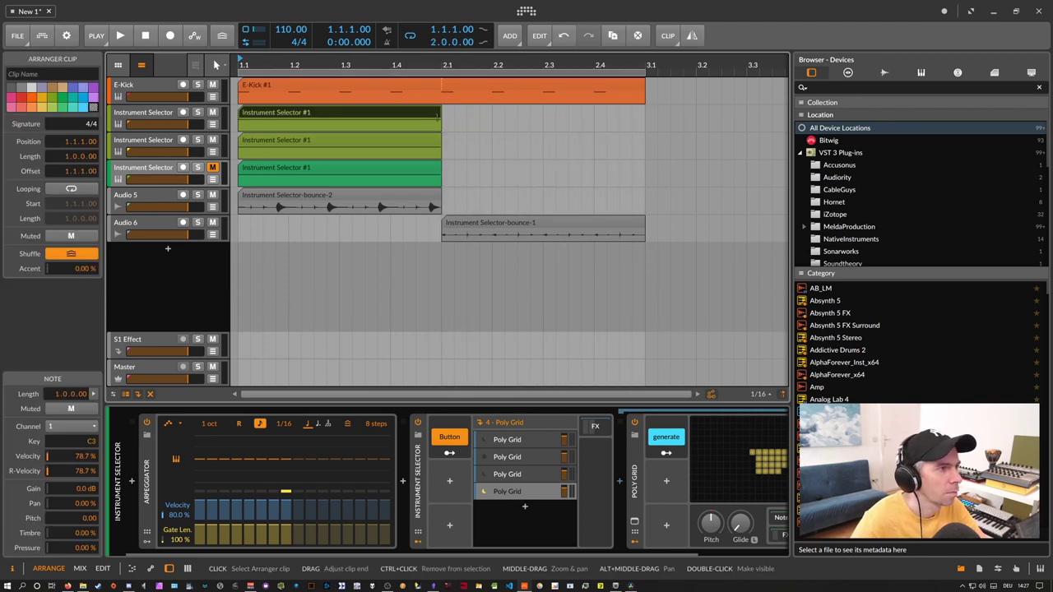
pyautogui.click(432, 146)
pyautogui.keyDown('ctrl'); pyautogui.click(426, 114); pyautogui.keyUp('ctrl')
pyautogui.hotkey('ctrl', 'd')
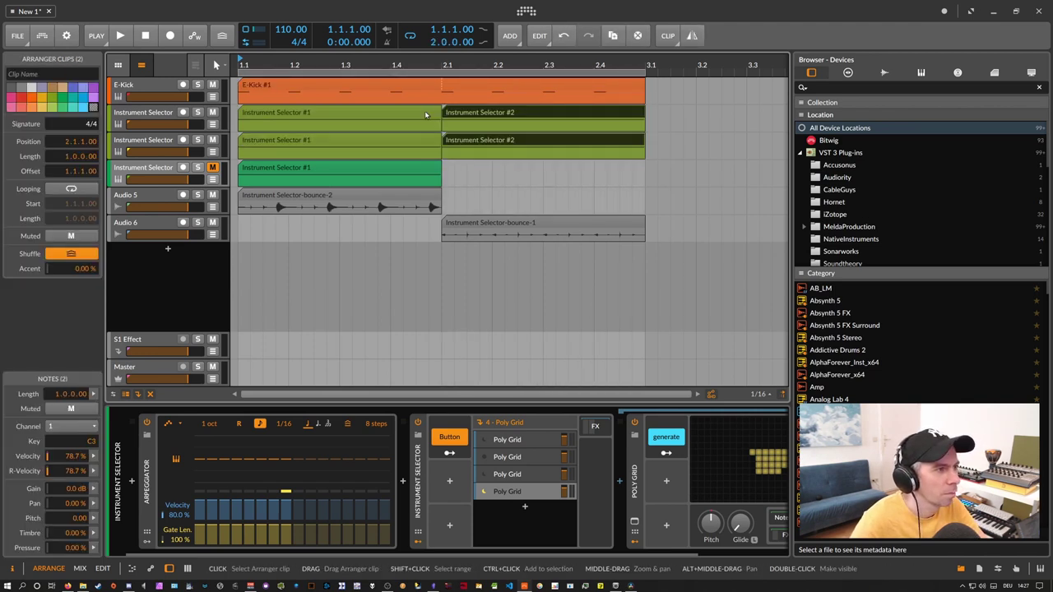
pyautogui.press('space')
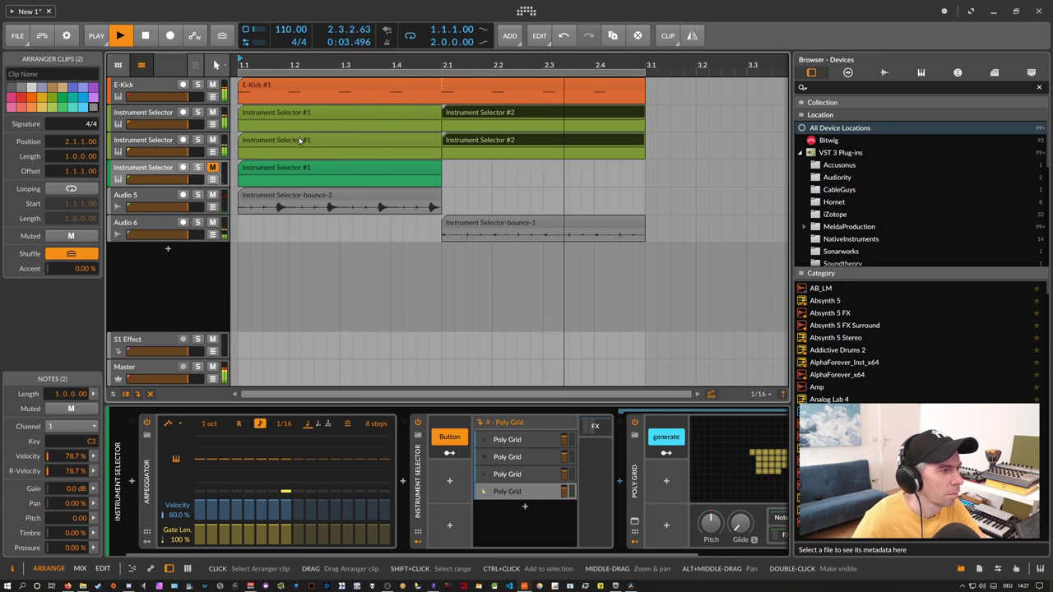
pyautogui.press('space')
# - Slide the audio content inside the Instrument Selector-bounce-2 clip slightly earlier and listen to the shifted hats in the groove
pyautogui.moveTo(331, 208); pyautogui.dragTo(308, 208)
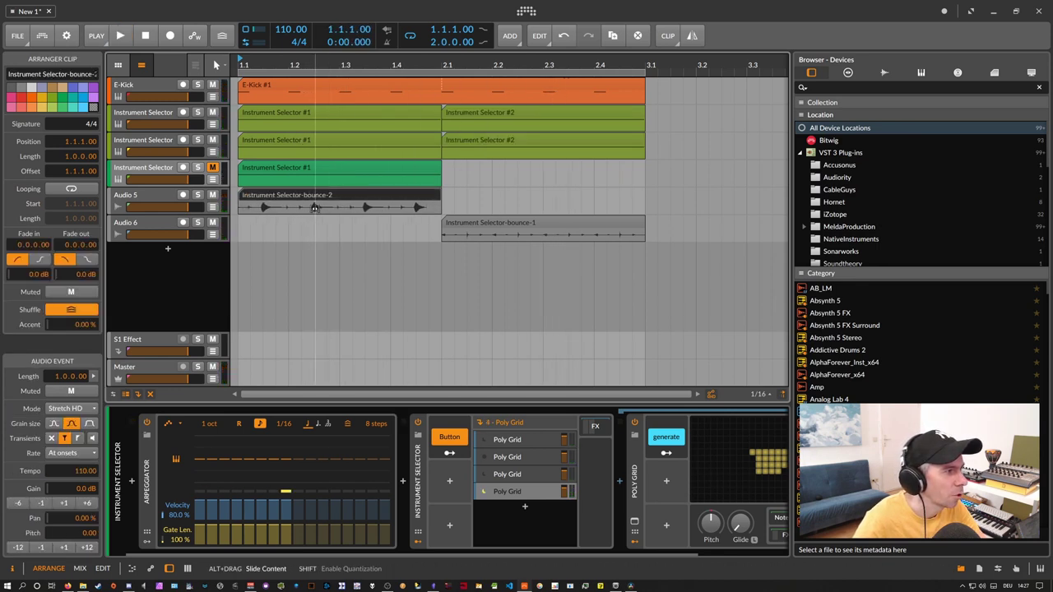
pyautogui.press('space')
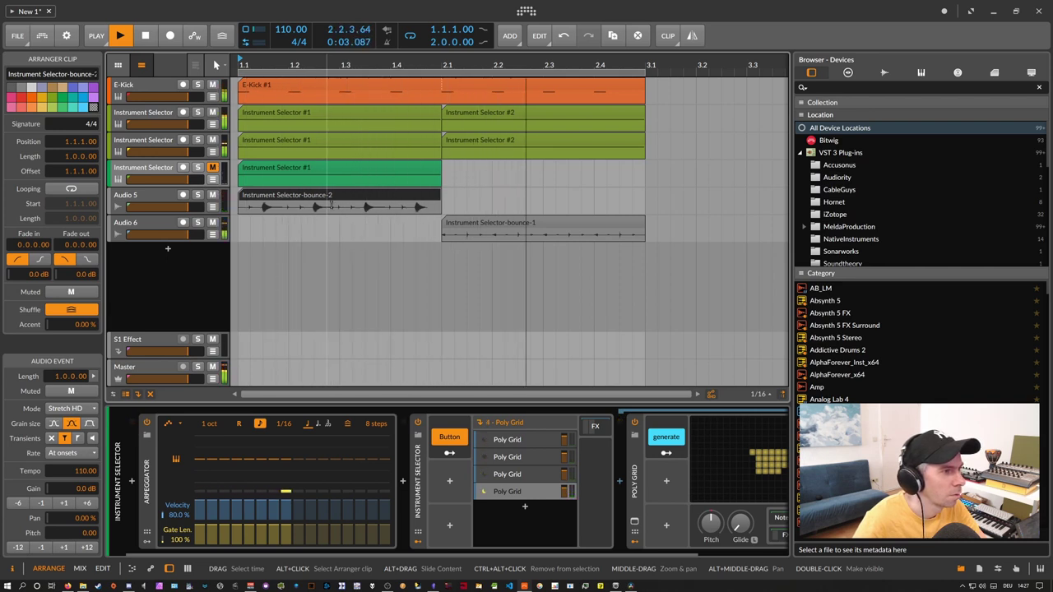
pyautogui.press('space')
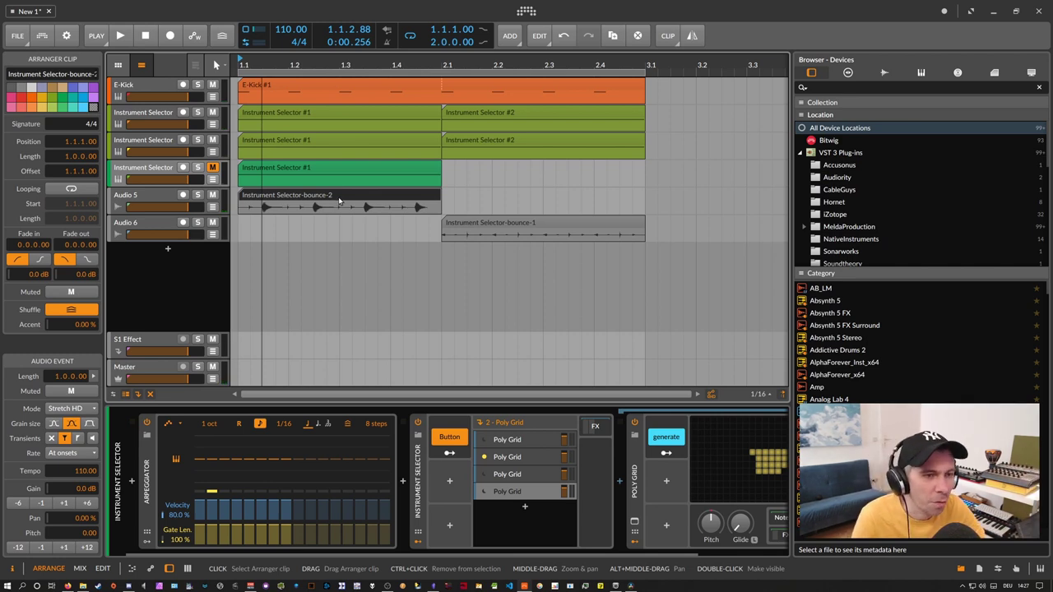
# - Reverse the Instrument Selector-bounce-2 clip on Audio 5 and listen to it in the loop
pyautogui.press('space')
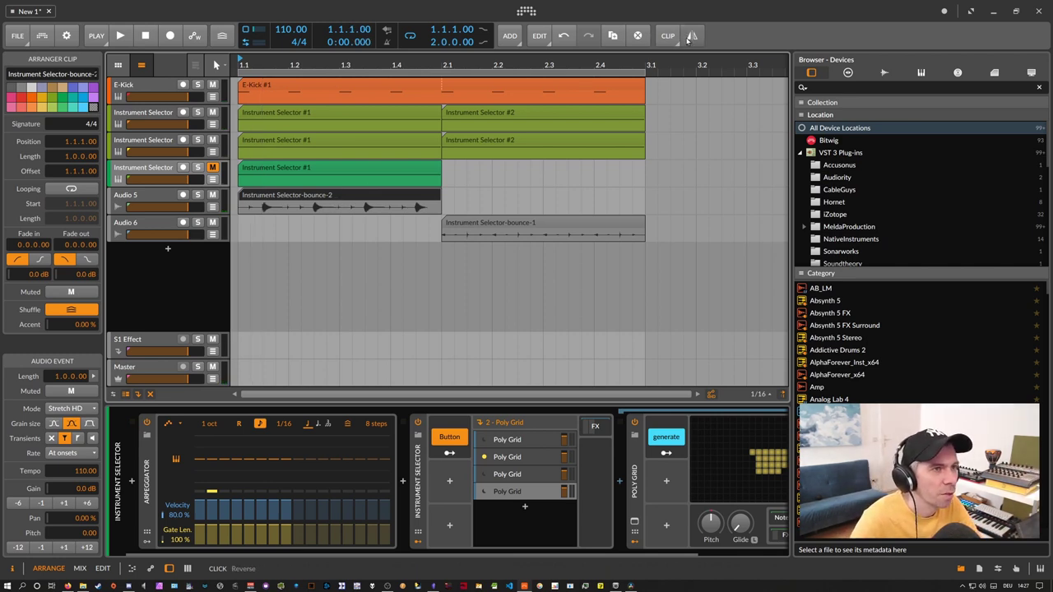
pyautogui.press('space')
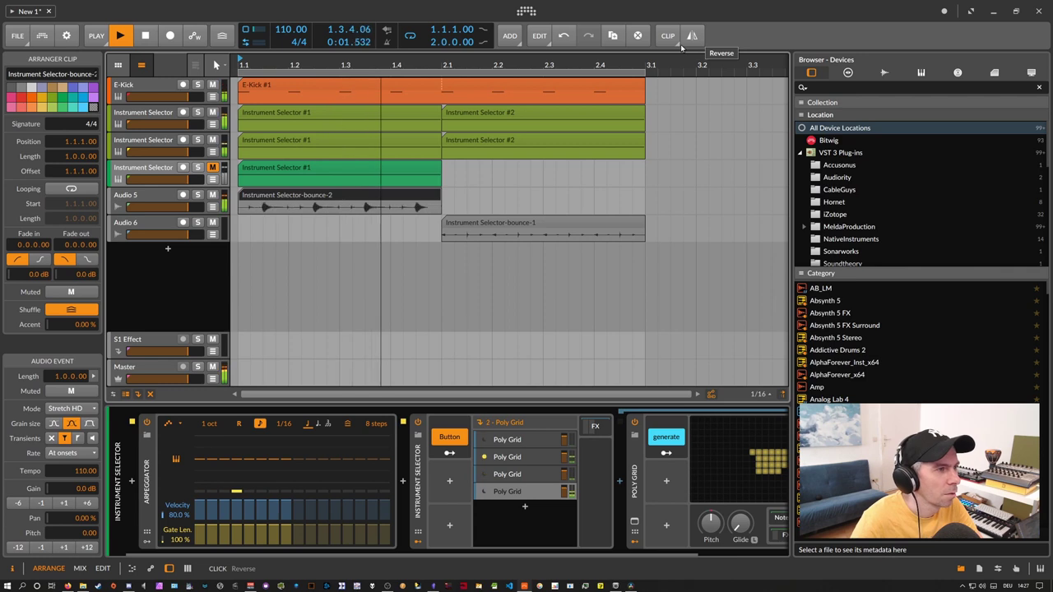
pyautogui.press('space')
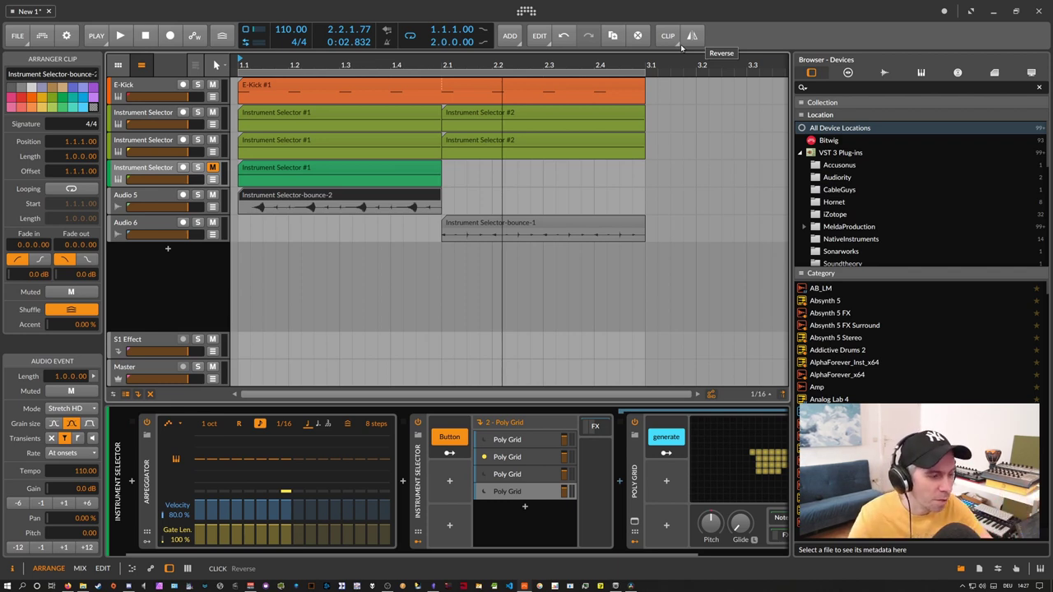
# - Inspect the device settings of the Instrument Selector and the Arpeggiator on the muted hat track
pyautogui.click(420, 479)
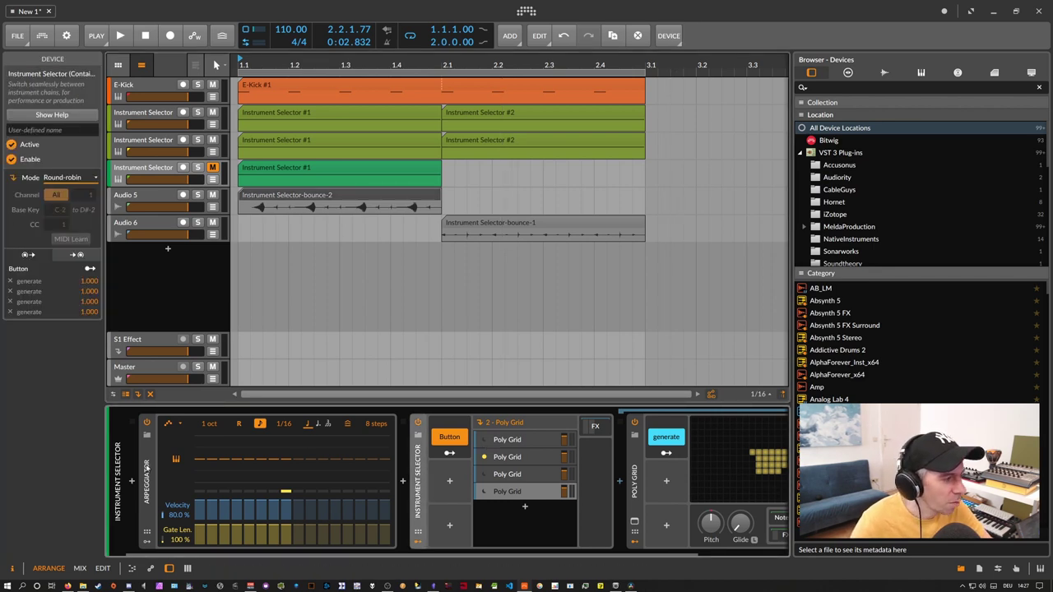
pyautogui.click(218, 466)
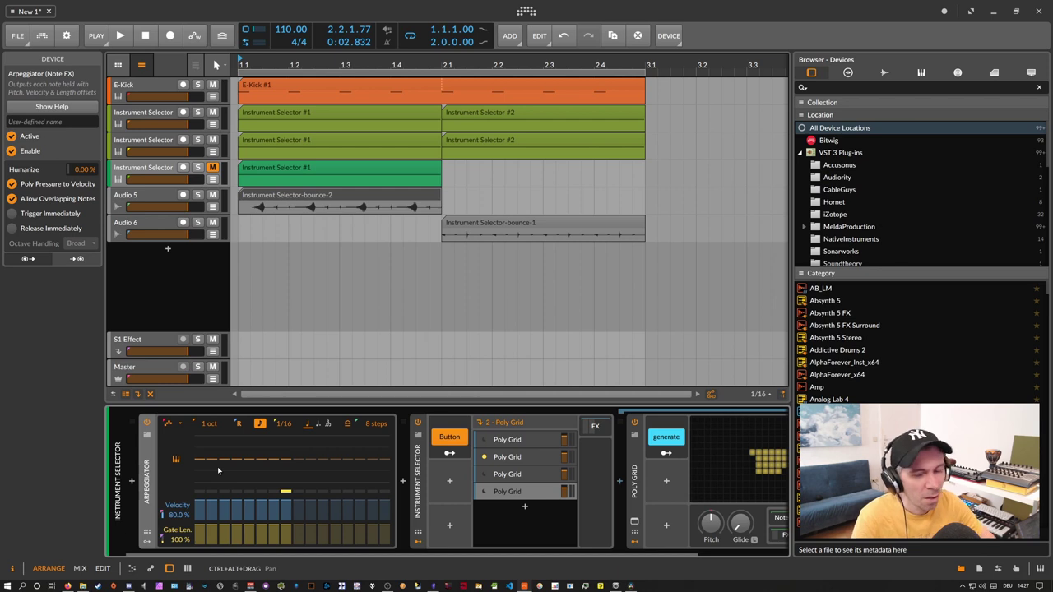